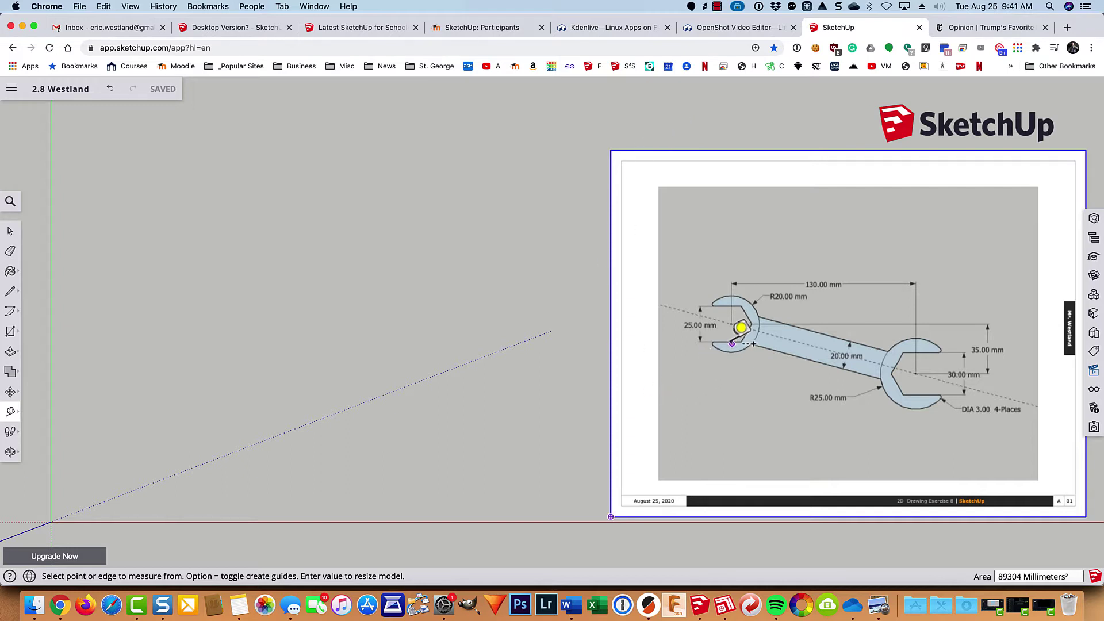
Draw a circumscribed hexagon with a 12.5 mm radius near the green axis, with its flat sides parallel to the red axis
scroll(732, 342, "up", 4)
scroll(731, 342, "up", 3)
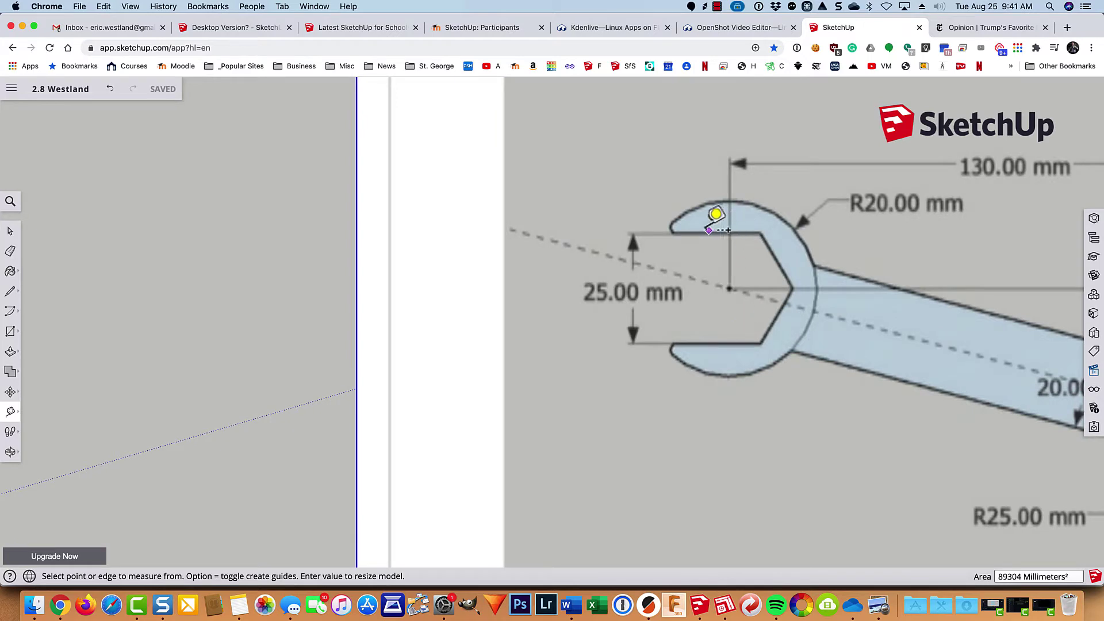
scroll(732, 272, "down", 6)
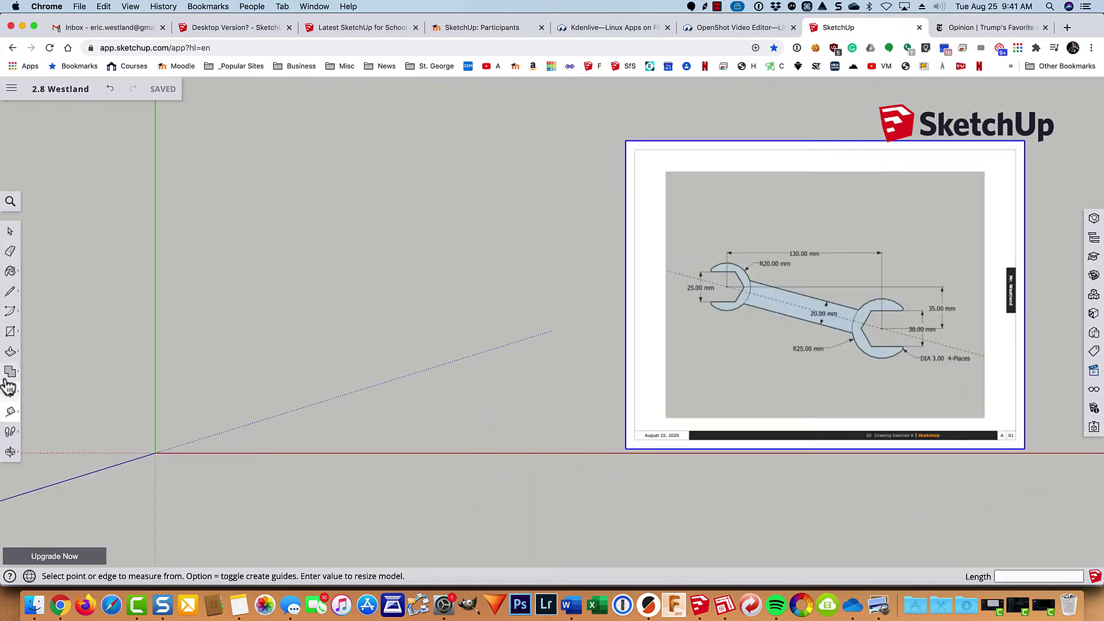
left_click(11, 333)
mouse_move(11, 338)
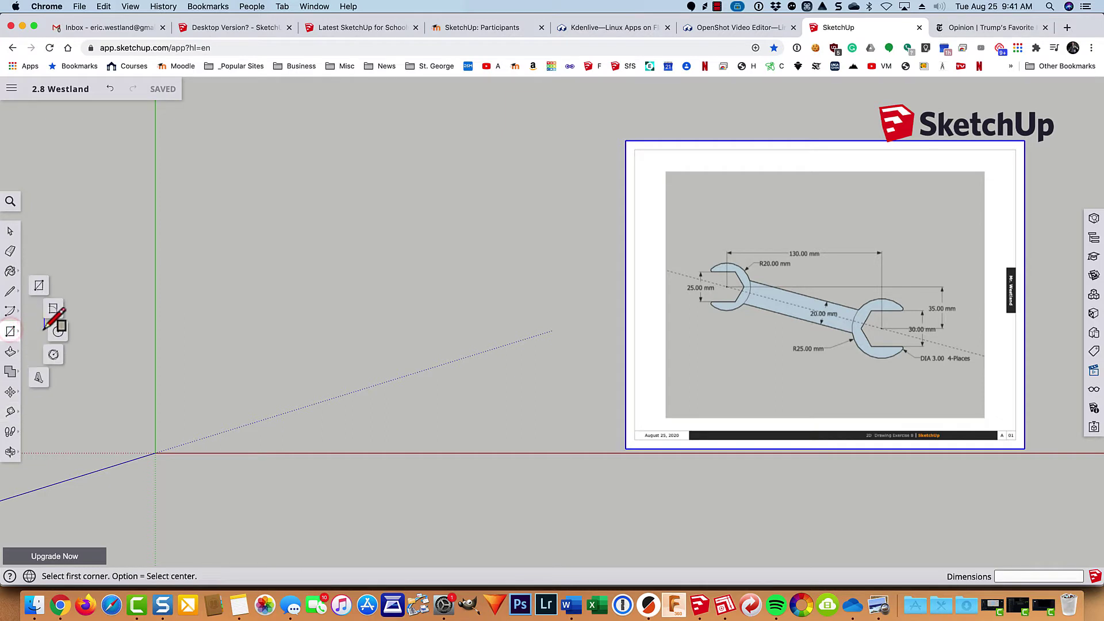
left_click(54, 352)
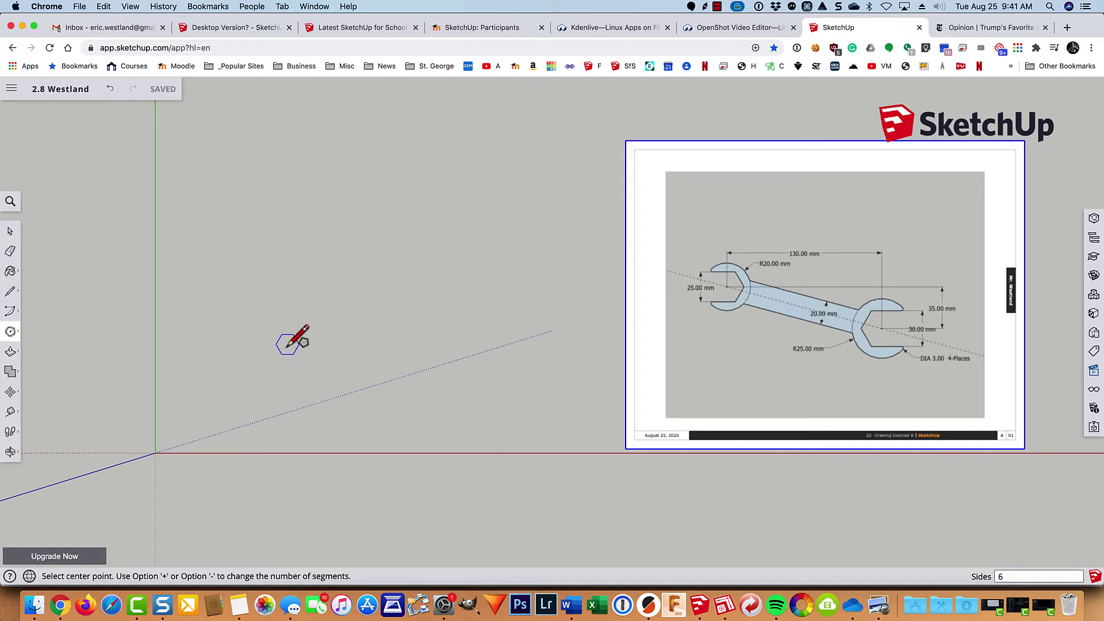
left_click(216, 298)
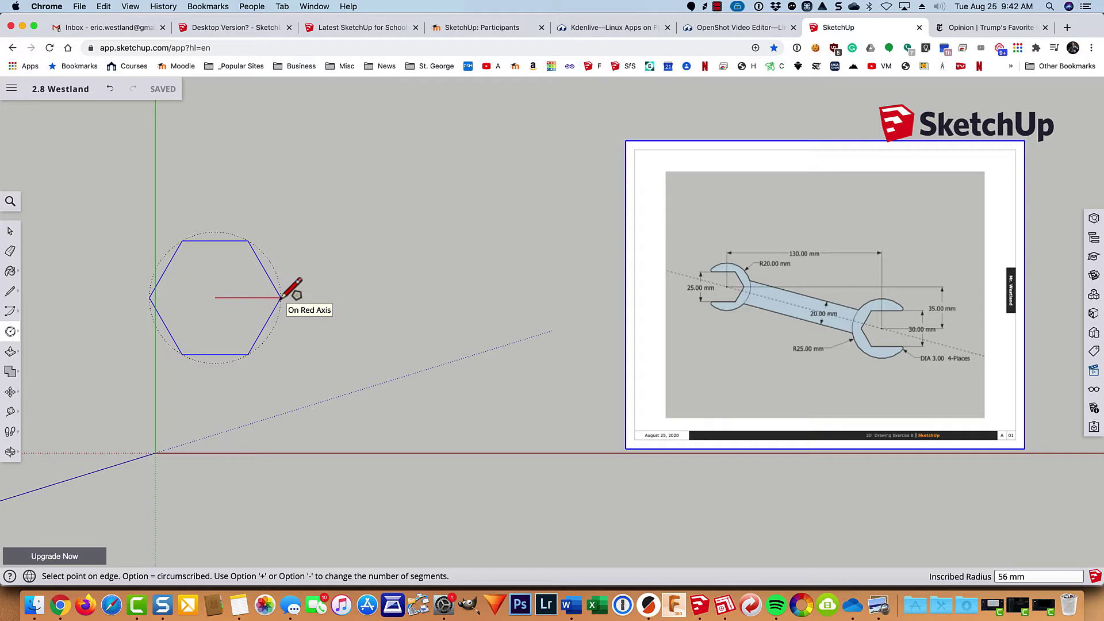
key("alt")
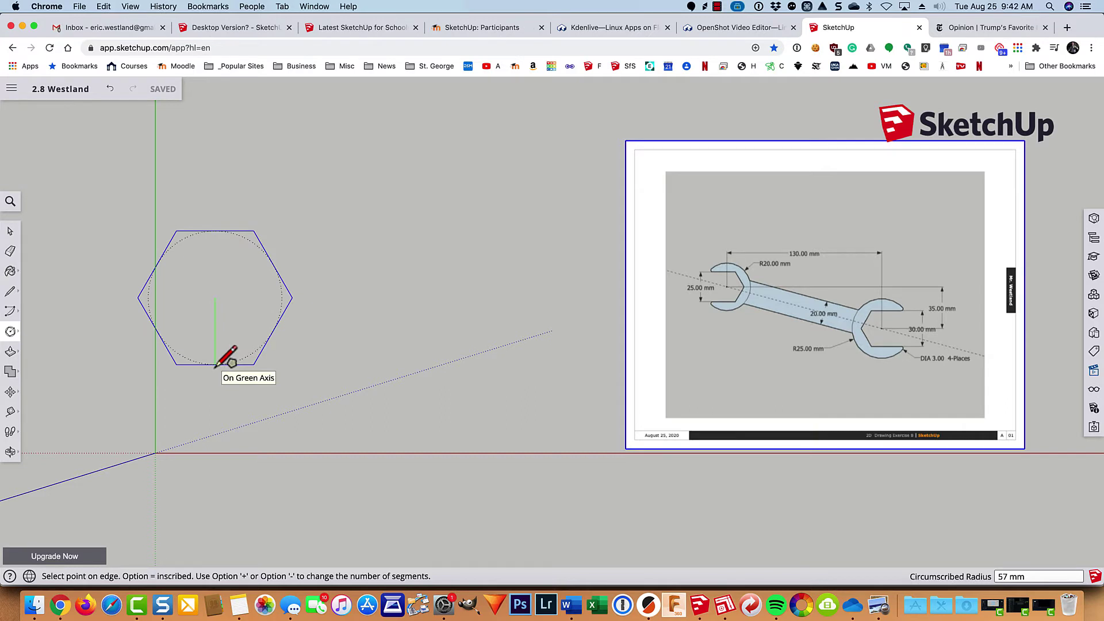
left_click(215, 366)
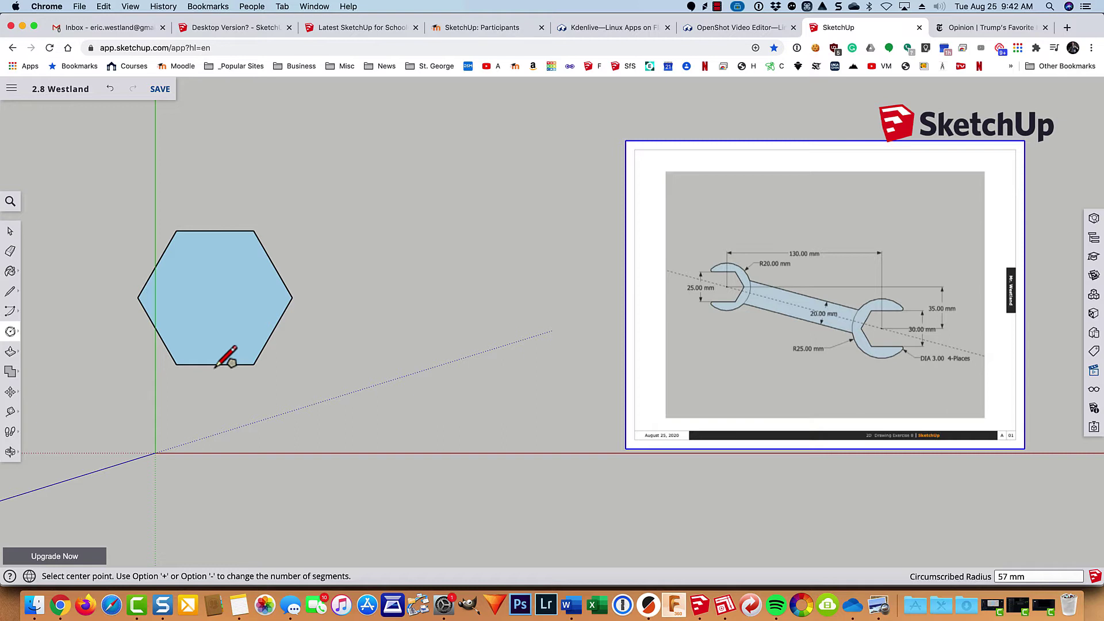
type("12.5")
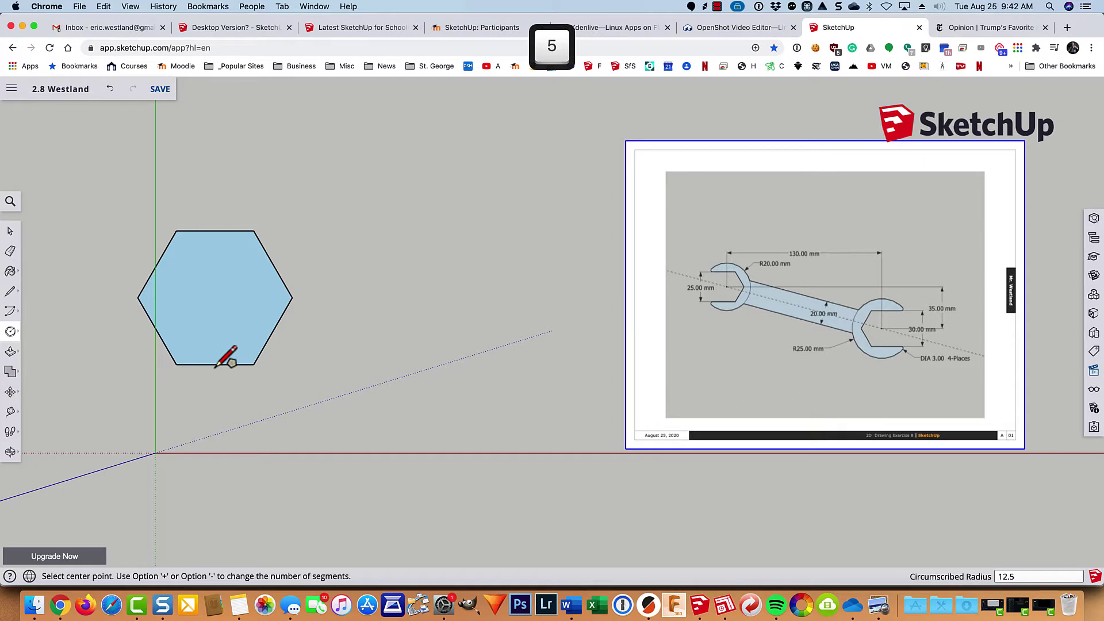
key("Return")
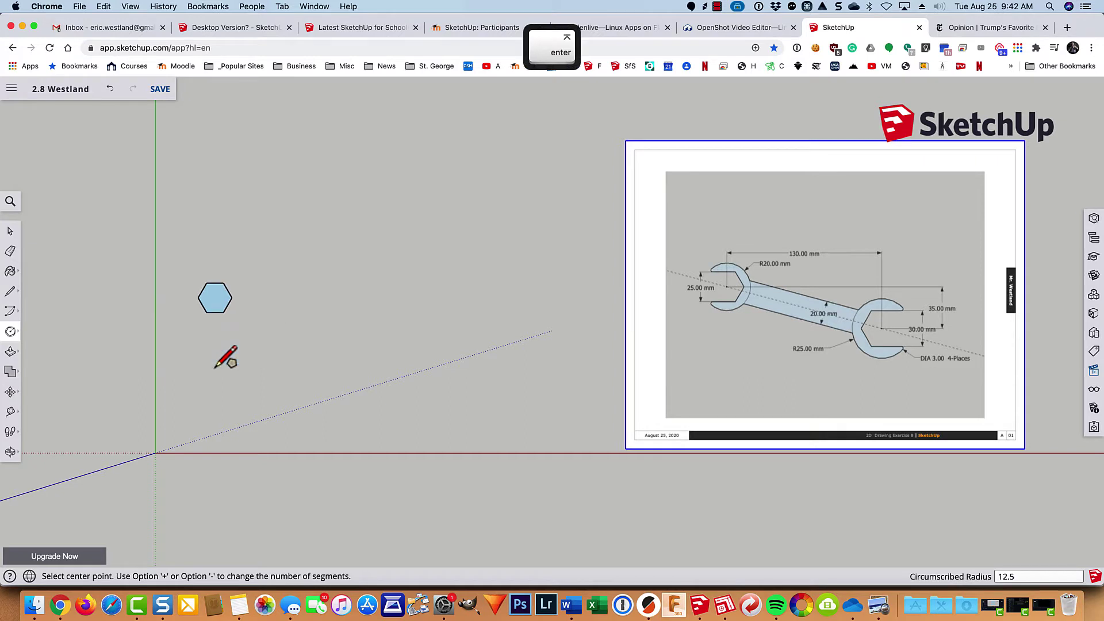
Mark the centre point of the hexagon using Find Center on its outline
scroll(176, 307, "up", 5)
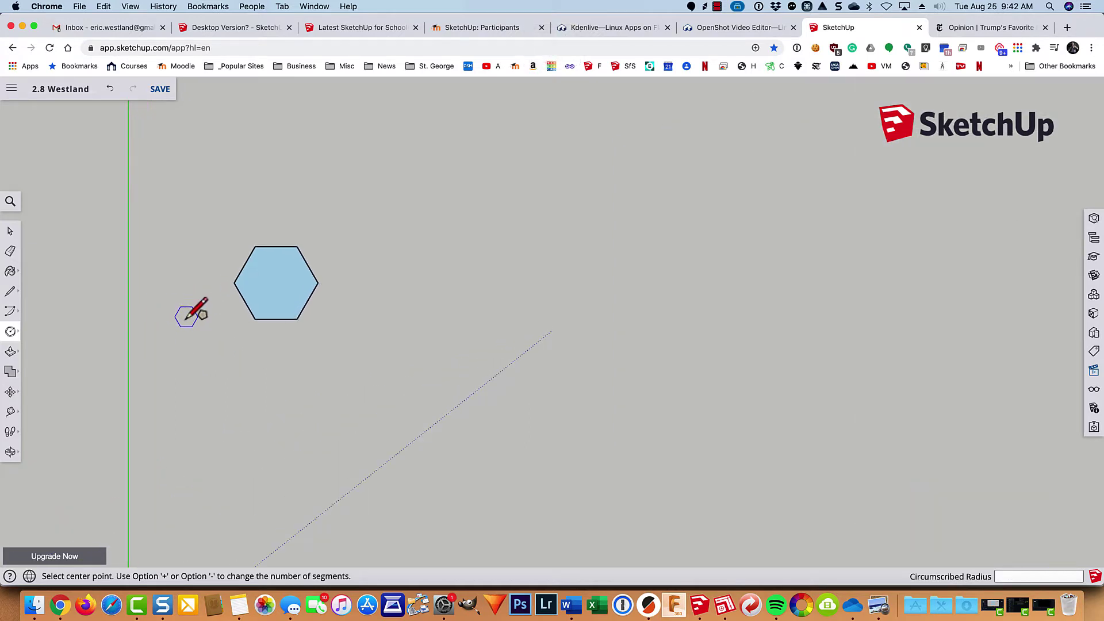
key("space")
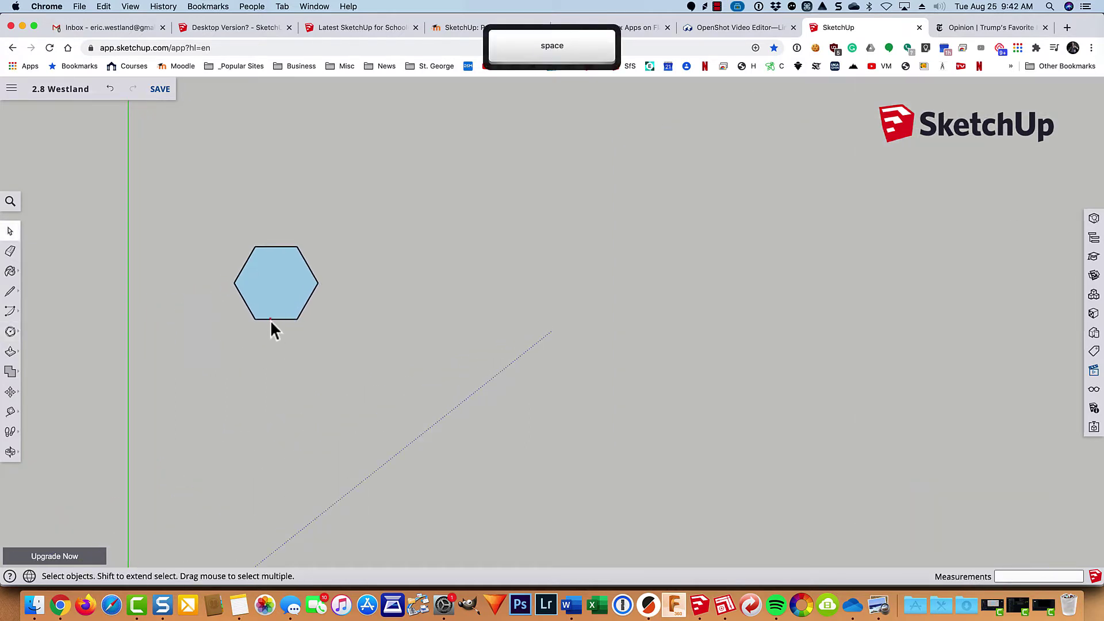
left_click(270, 319)
right_click(270, 319)
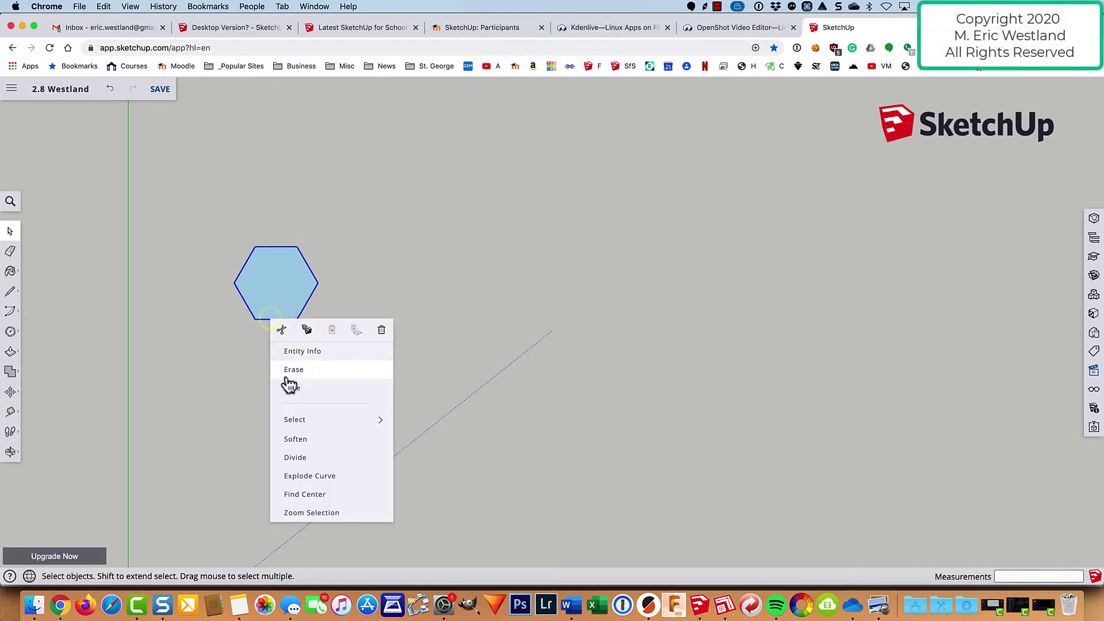
left_click(292, 495)
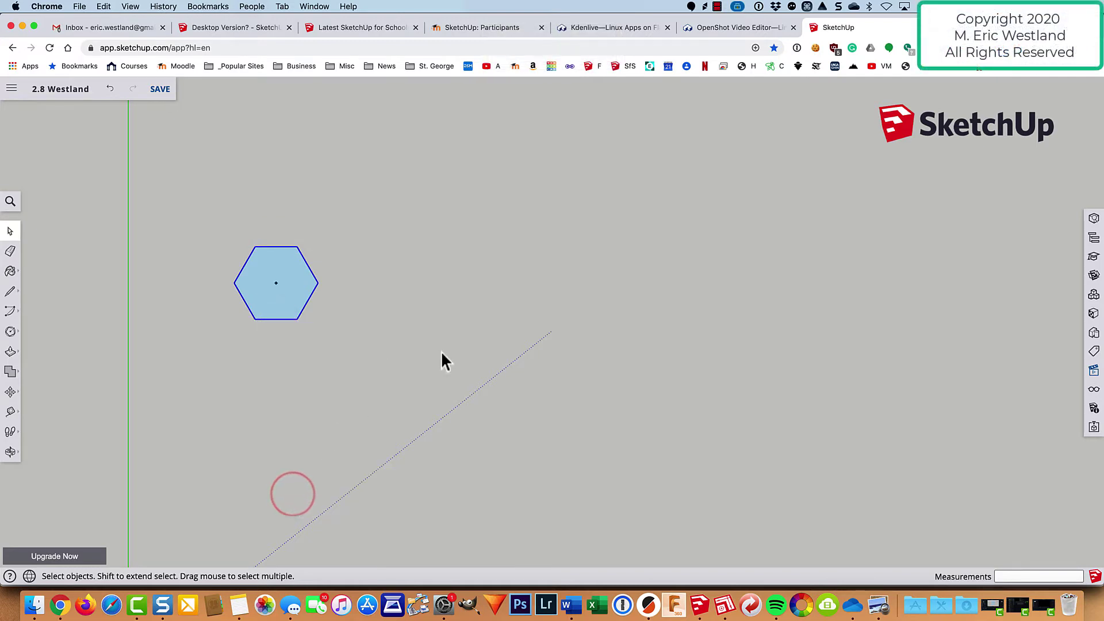
Draw a 50-sided circle with a 20 mm radius centred on the hexagon's centre point
scroll(442, 346, "down", 3)
key("shift")
middle_click_drag(608, 380, 436, 364, "shift")
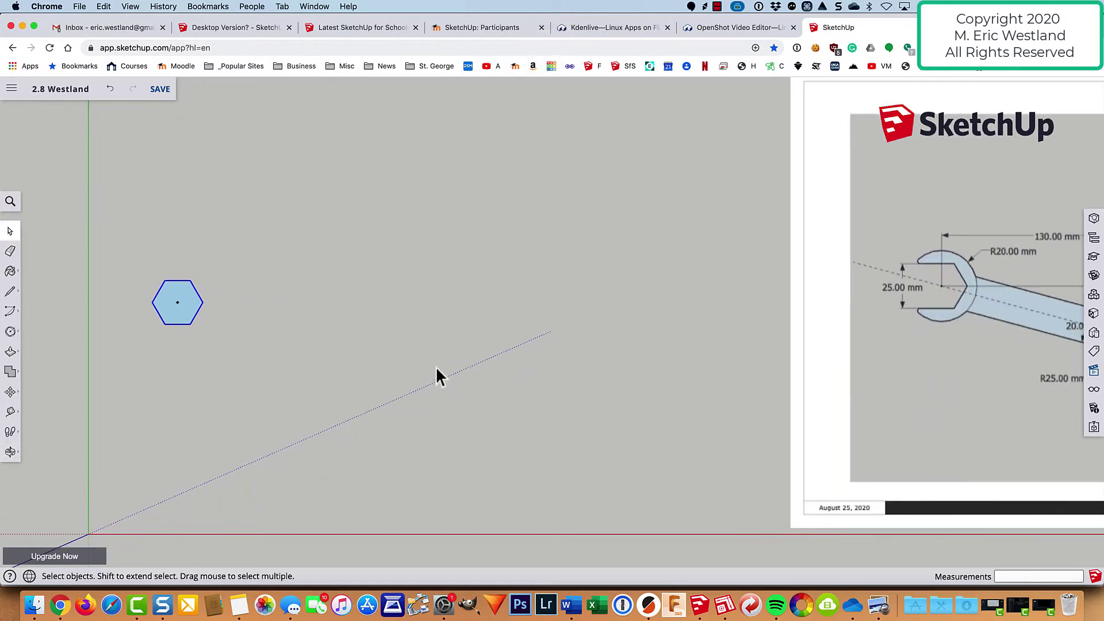
left_click(11, 333)
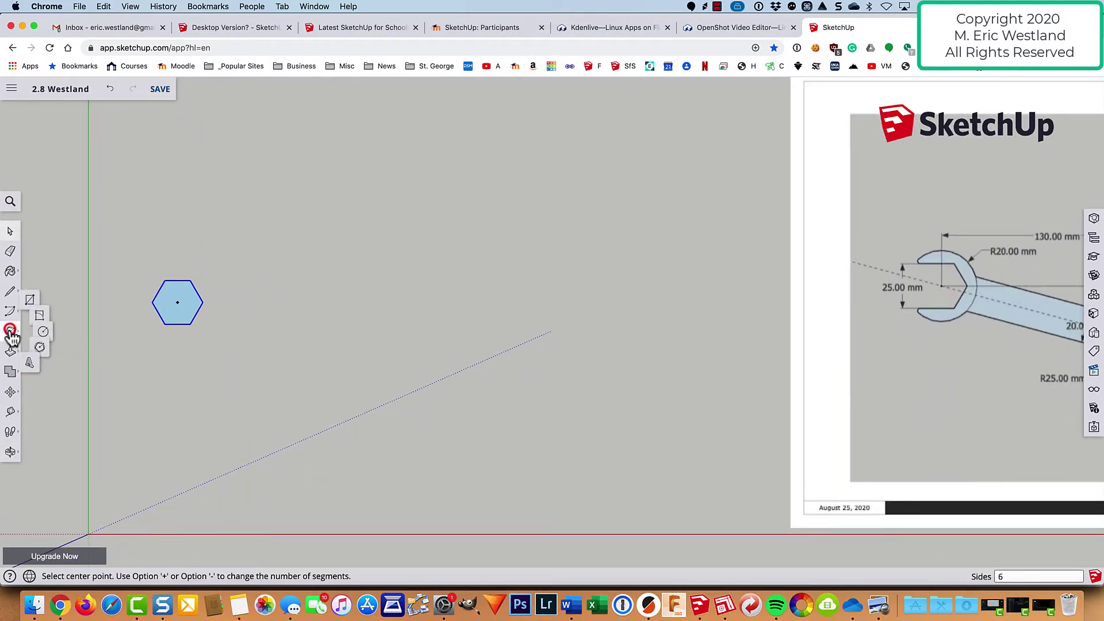
left_click(57, 334)
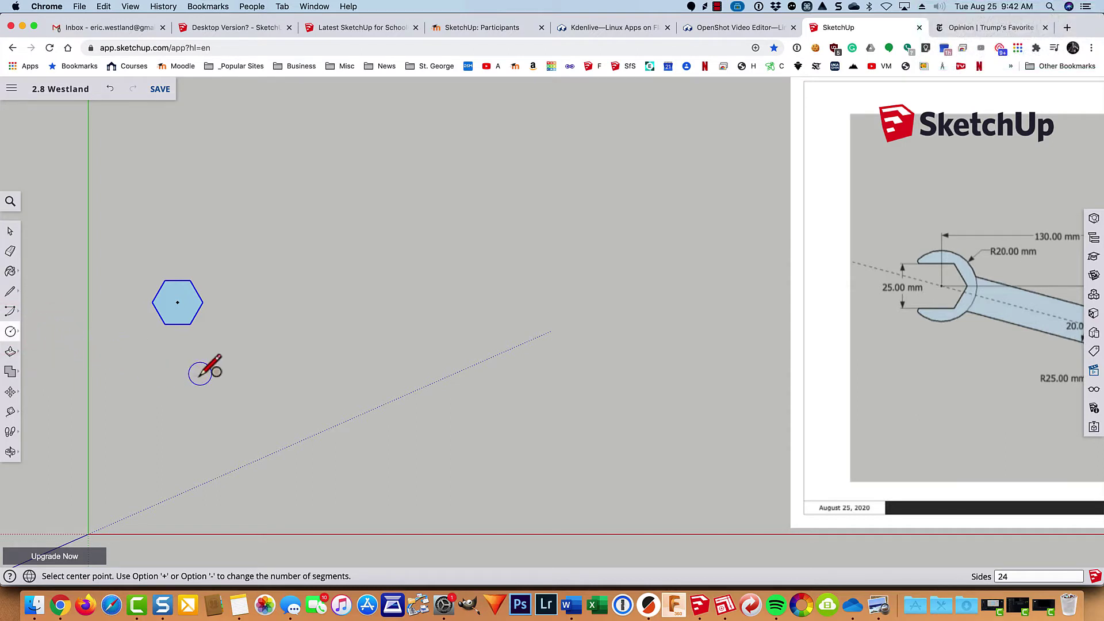
type("50")
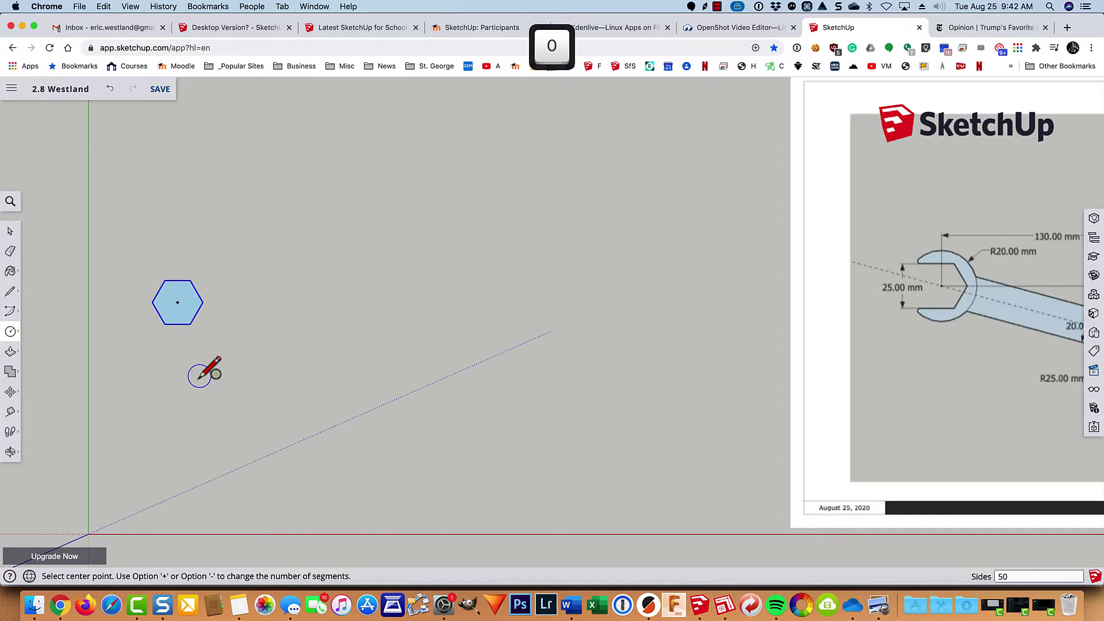
key("Return")
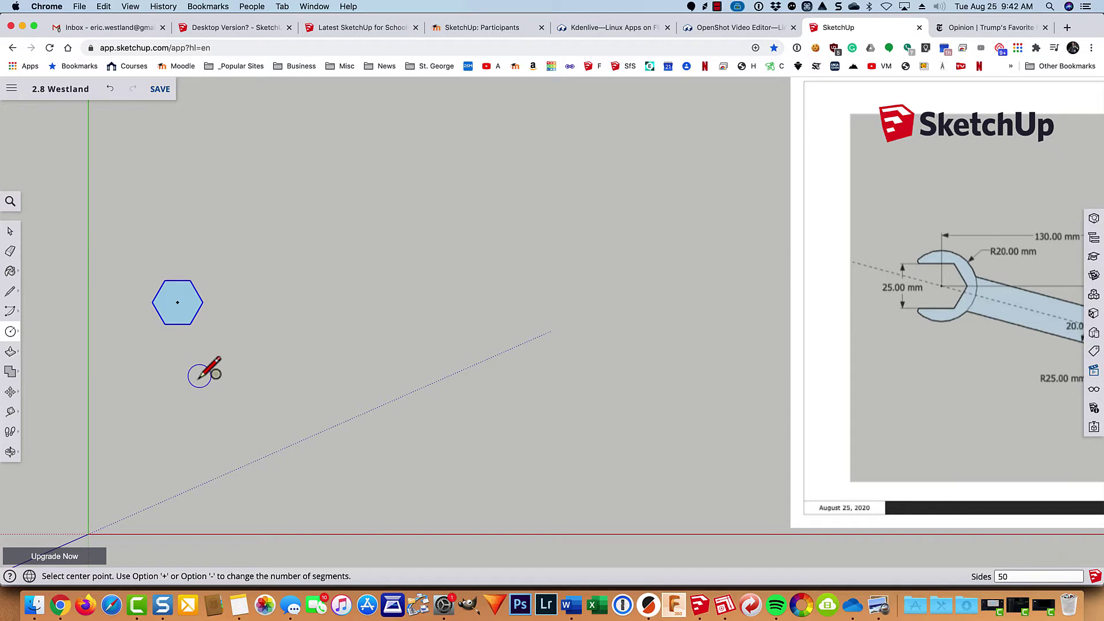
left_click(178, 302)
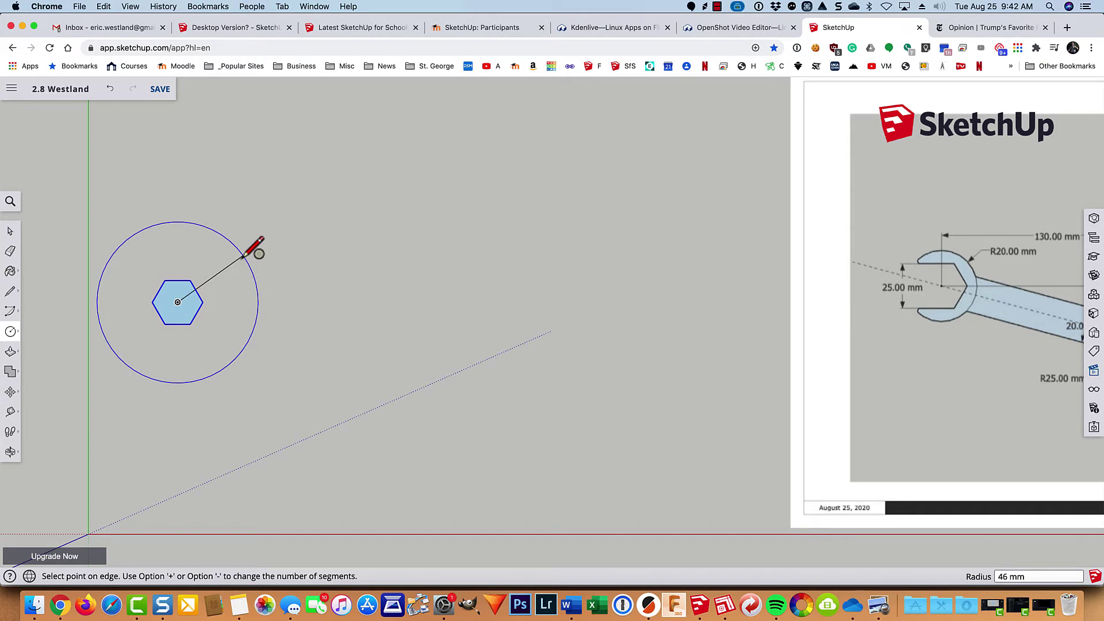
type("20")
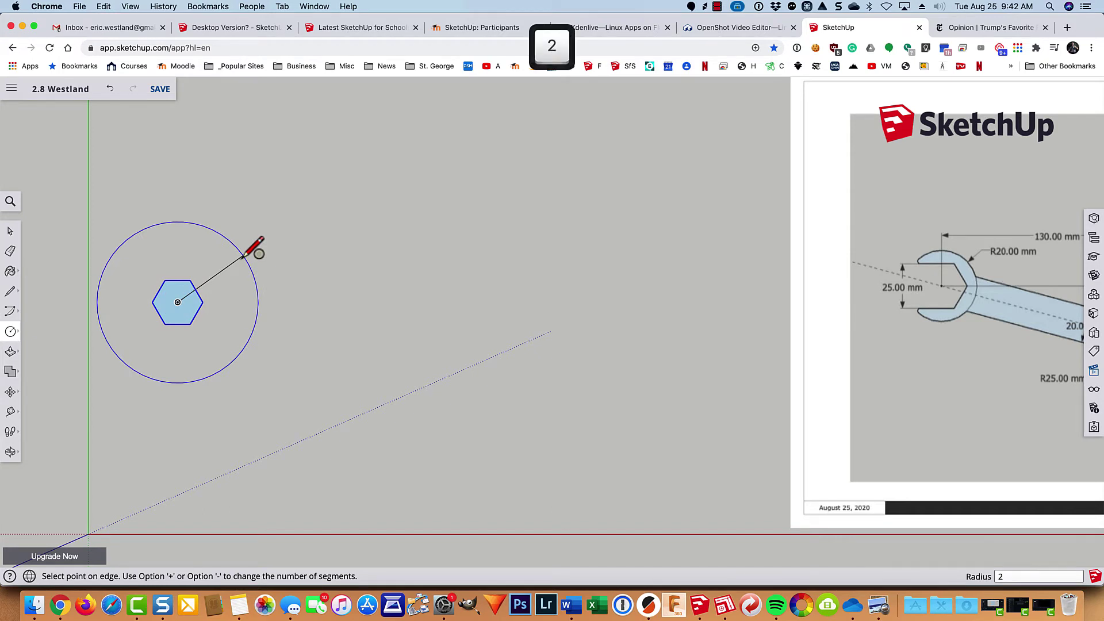
key("Return")
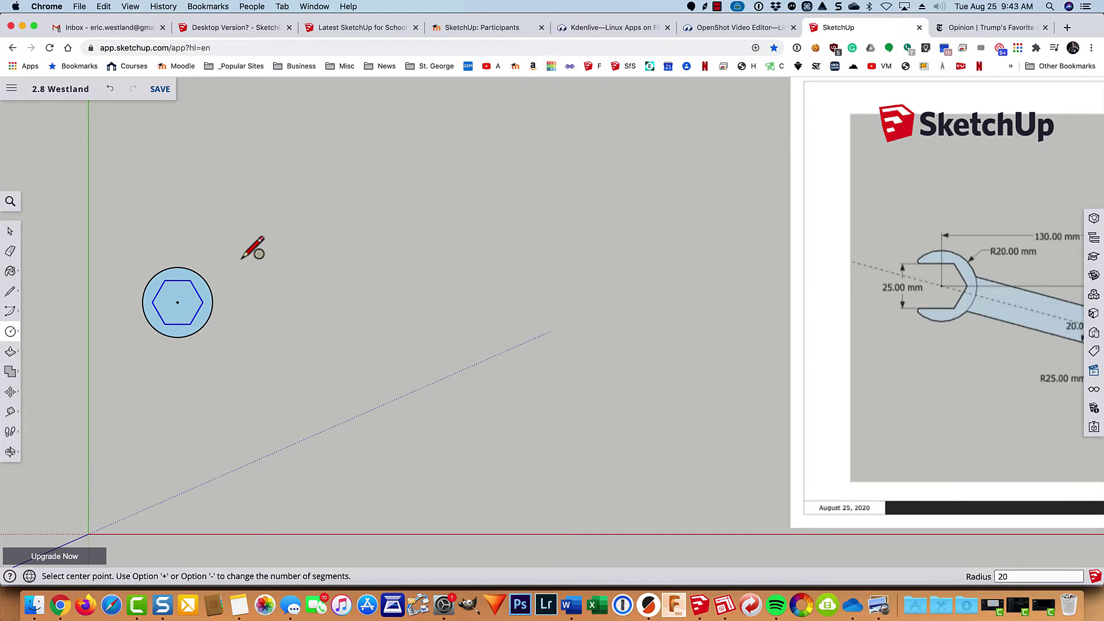
Create a 130 mm guide line along the red axis from the hexagon's centre towards the reference drawing
left_click(10, 411)
scroll(299, 362, "down", 2)
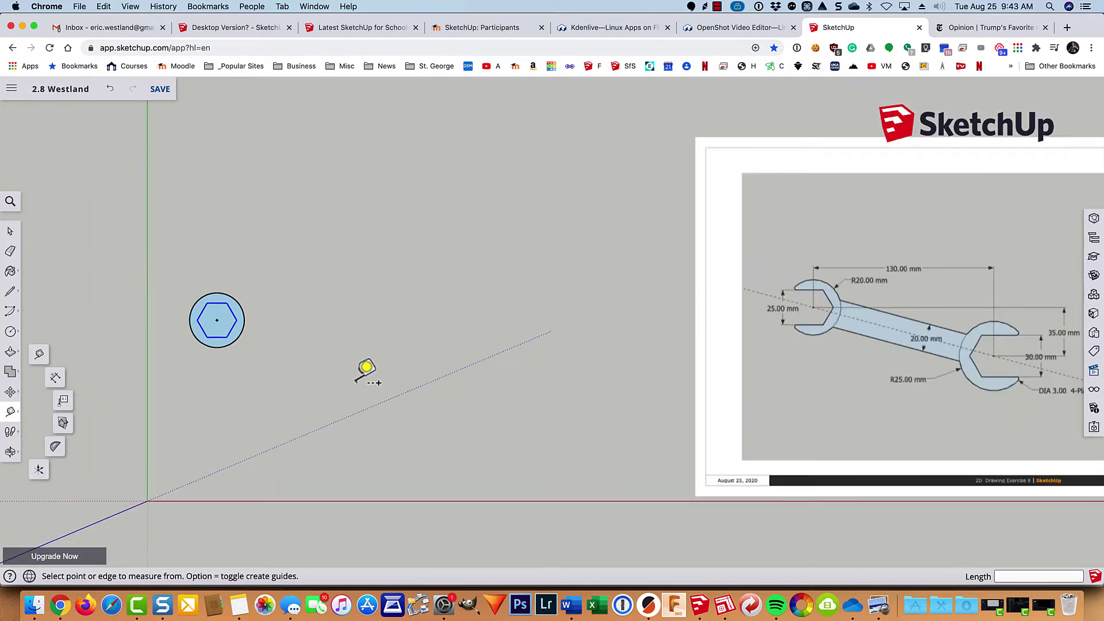
middle_click_drag(503, 391, 401, 390, "shift")
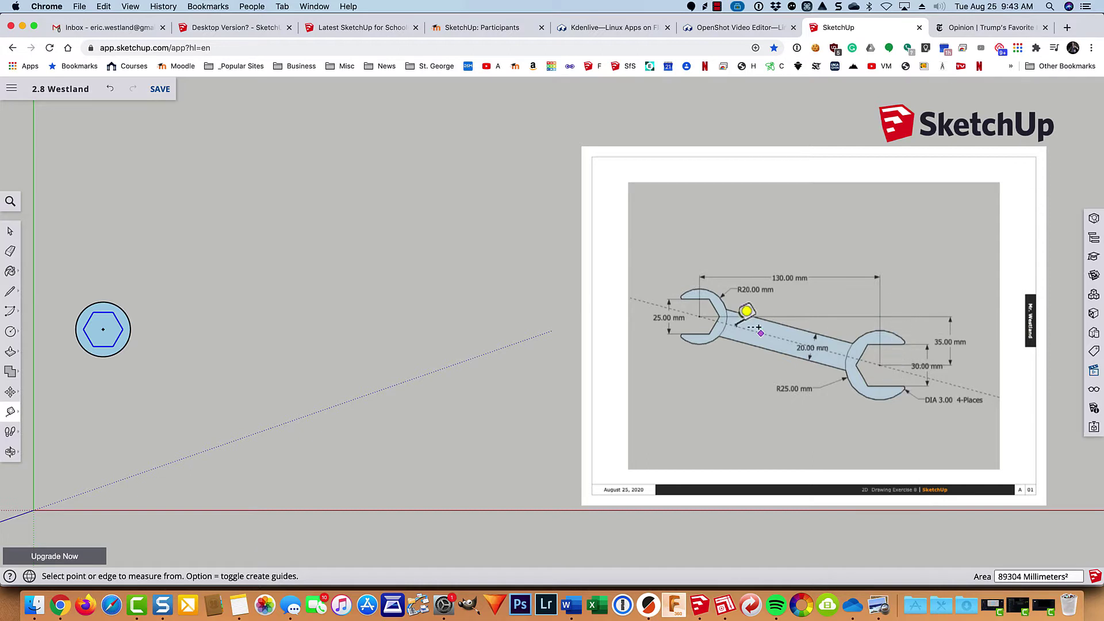
left_click(103, 329)
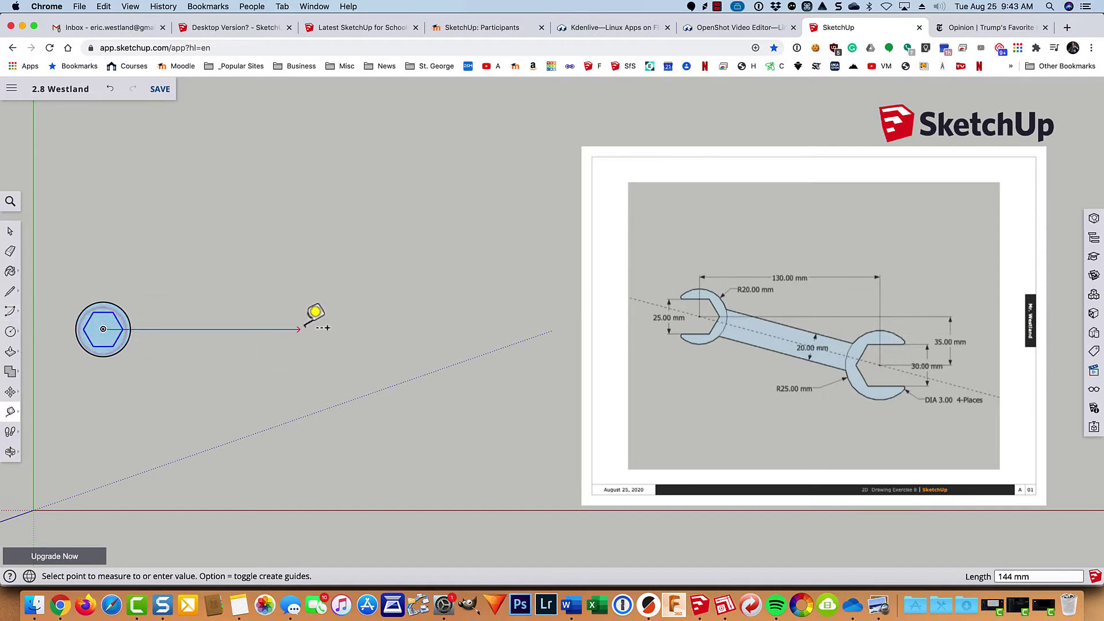
left_click(430, 329)
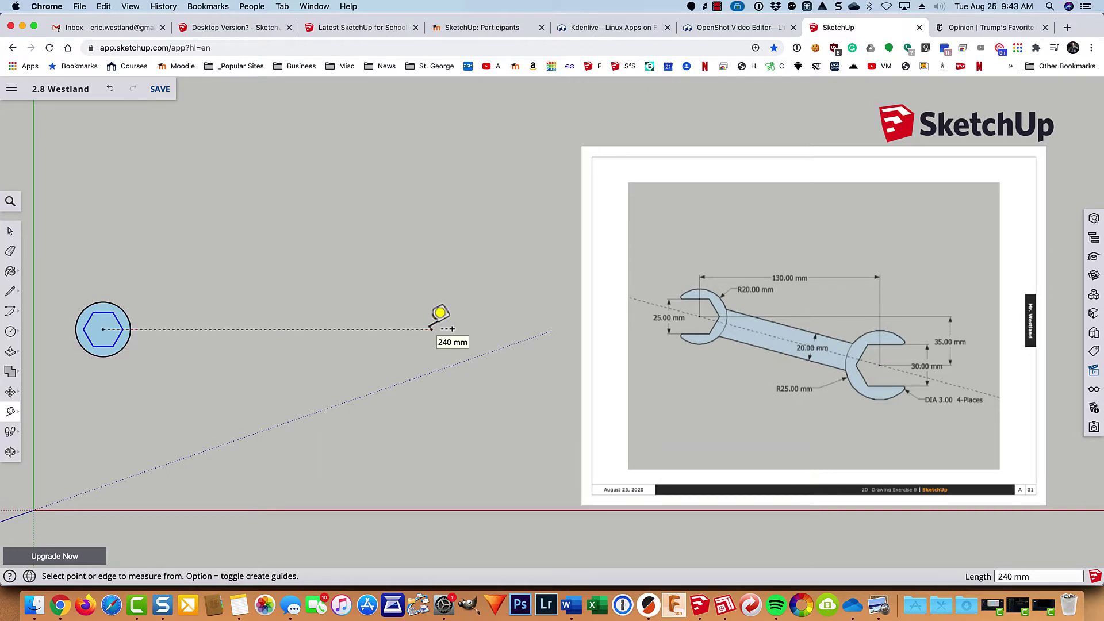
type("130")
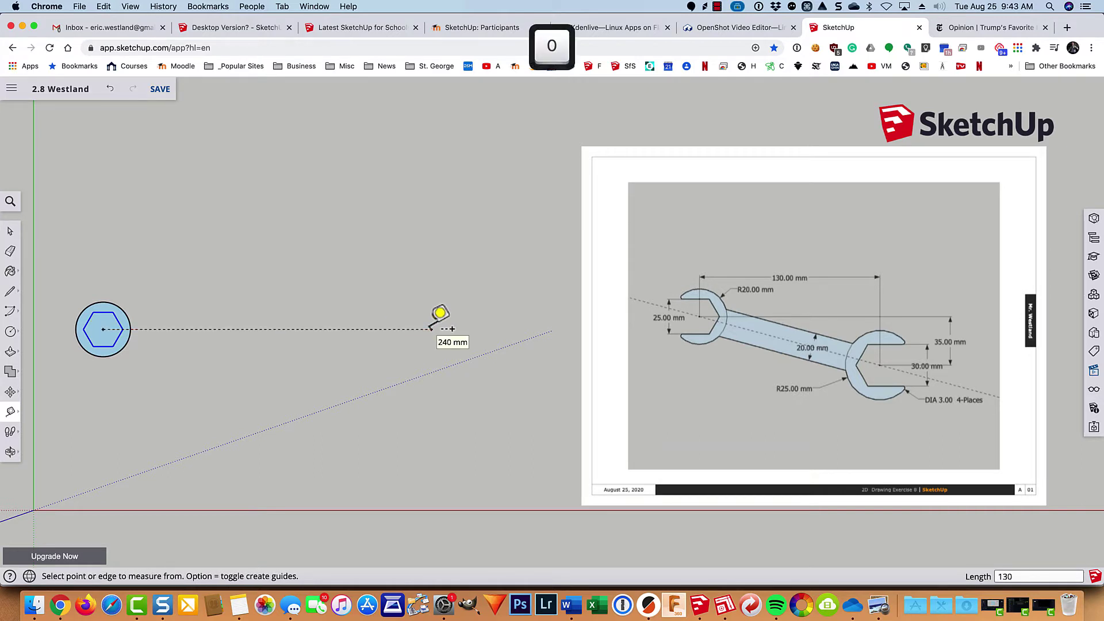
key("Return")
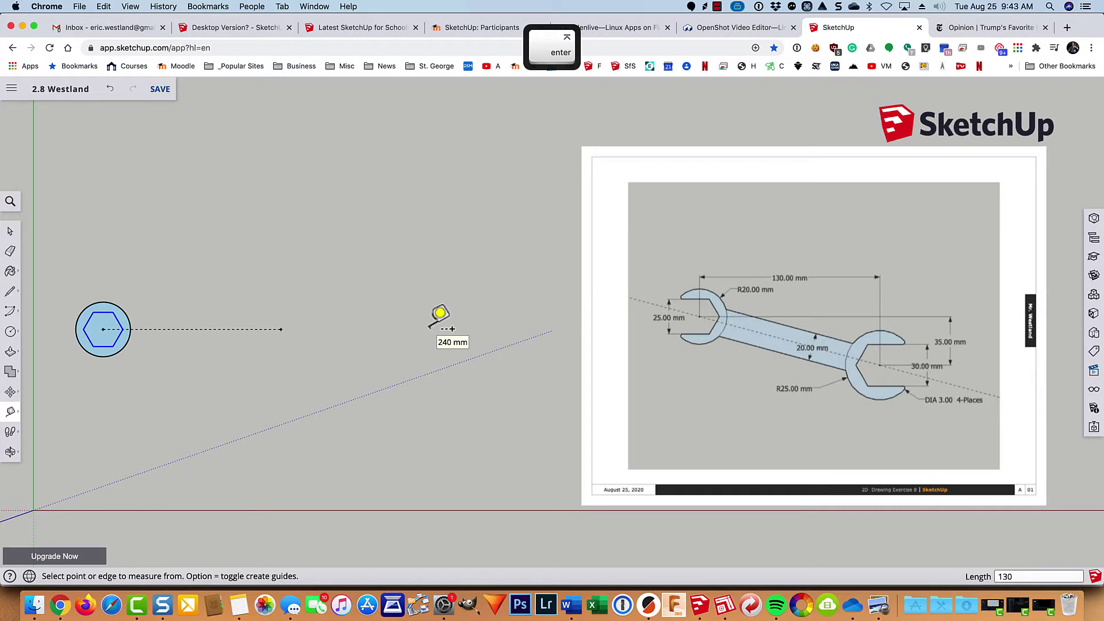
Create a 35 mm guide downward along the green axis from the far end of the 130 mm guide
left_click(281, 329)
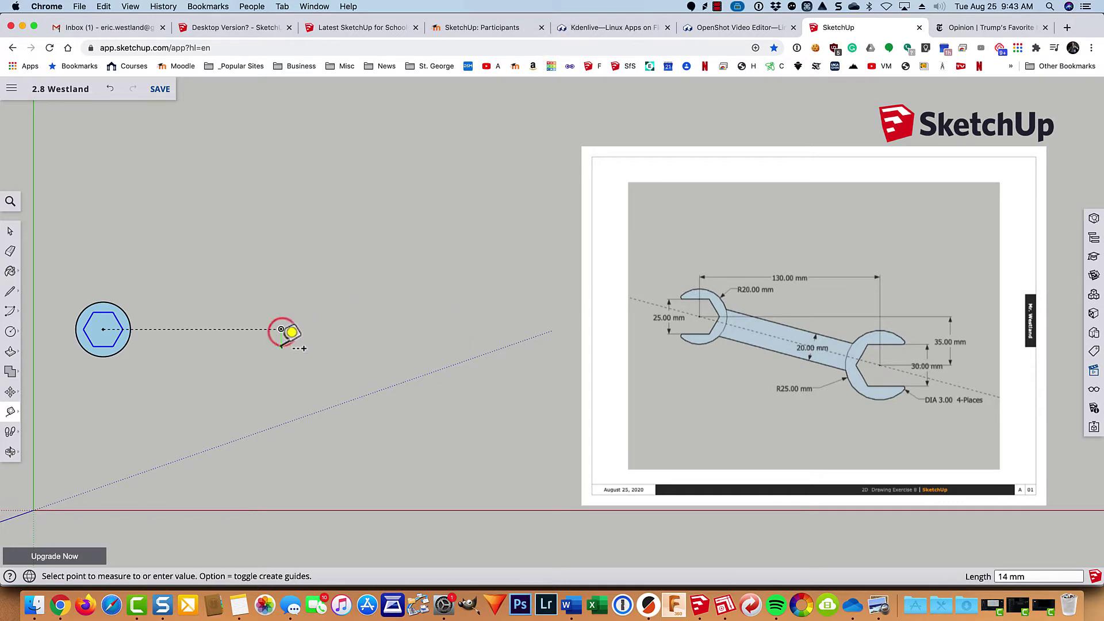
left_click(280, 386)
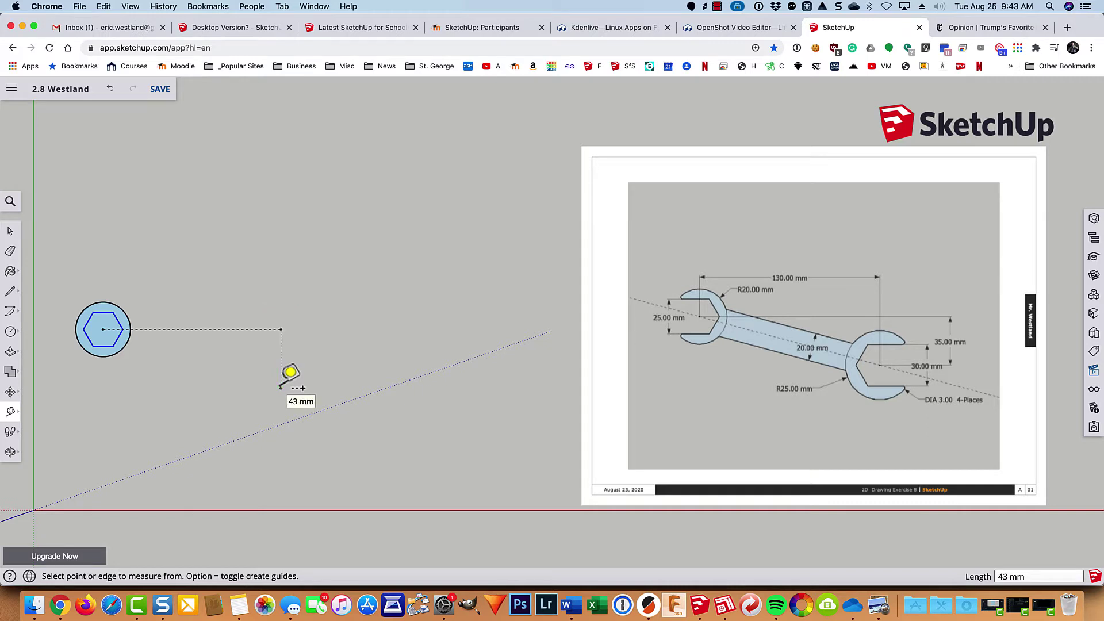
type("35")
key("Return")
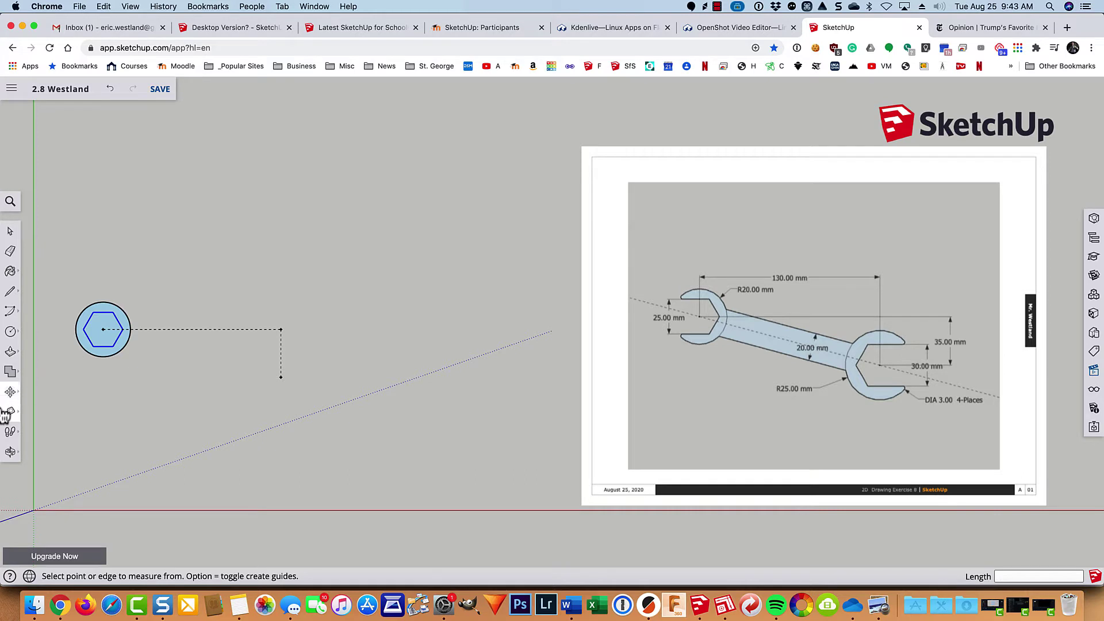
Draw a 50-sided circle with a 25 mm radius centred where the horizontal and vertical guides meet
left_click(10, 332)
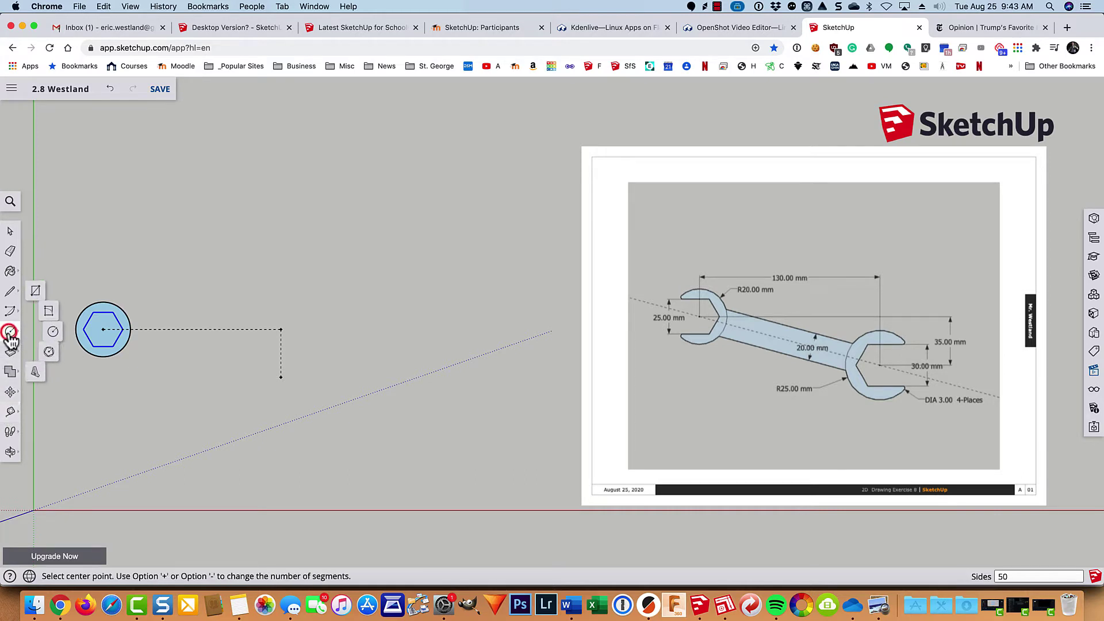
left_click(281, 328)
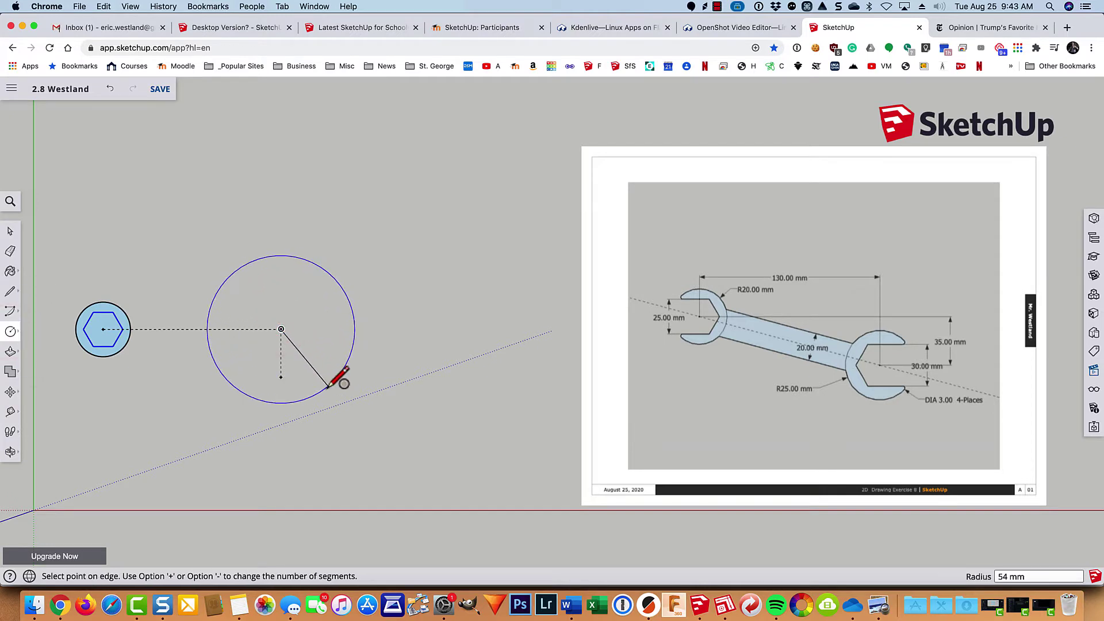
type("25")
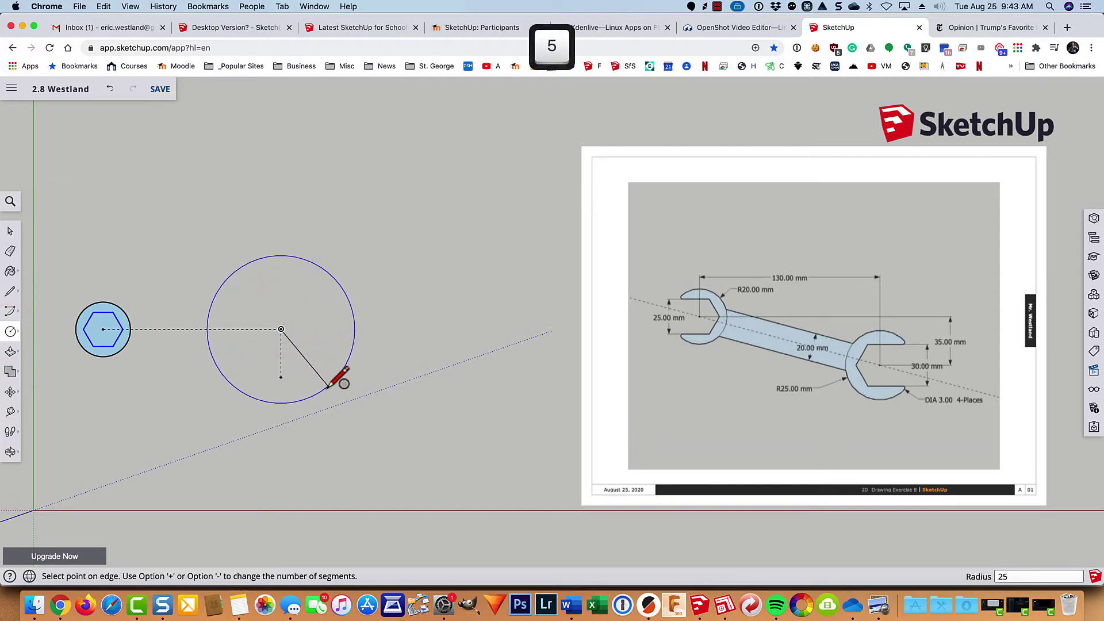
key("Return")
Draw a circumscribed hexagon with a 15 mm radius centred in the 25 mm radius circle, with its flats horizontal
left_click(11, 331)
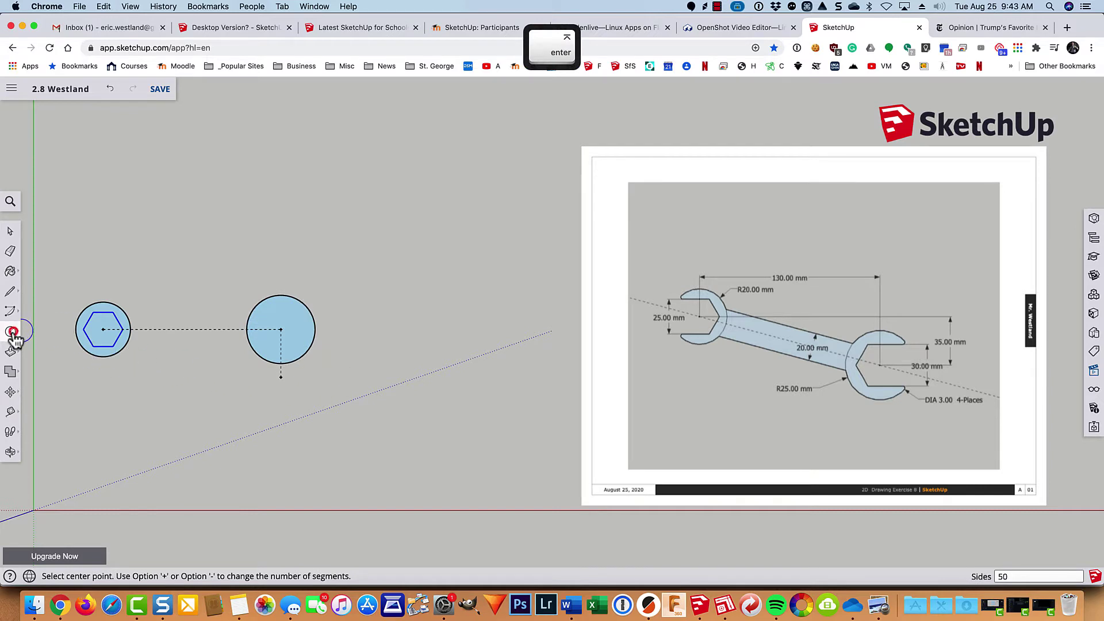
left_click(55, 355)
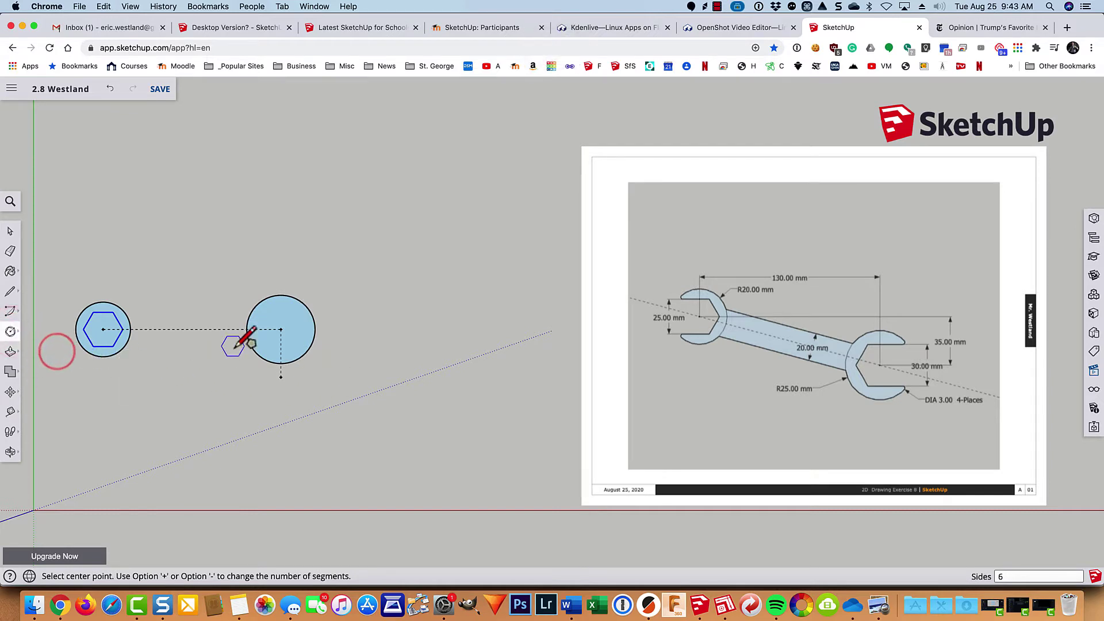
left_click(281, 329)
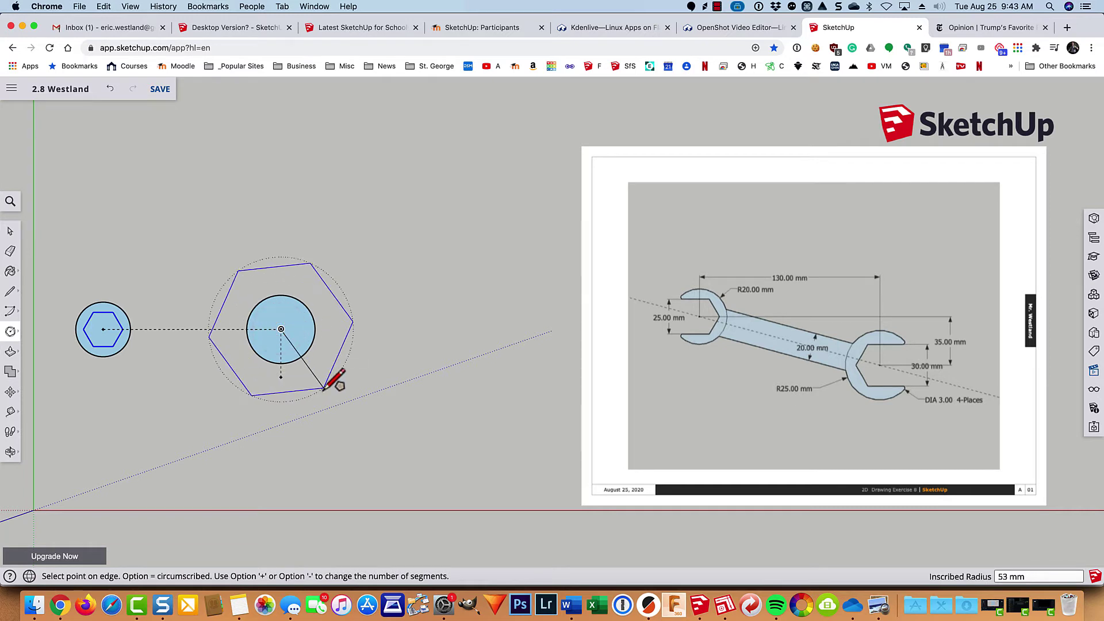
key("alt")
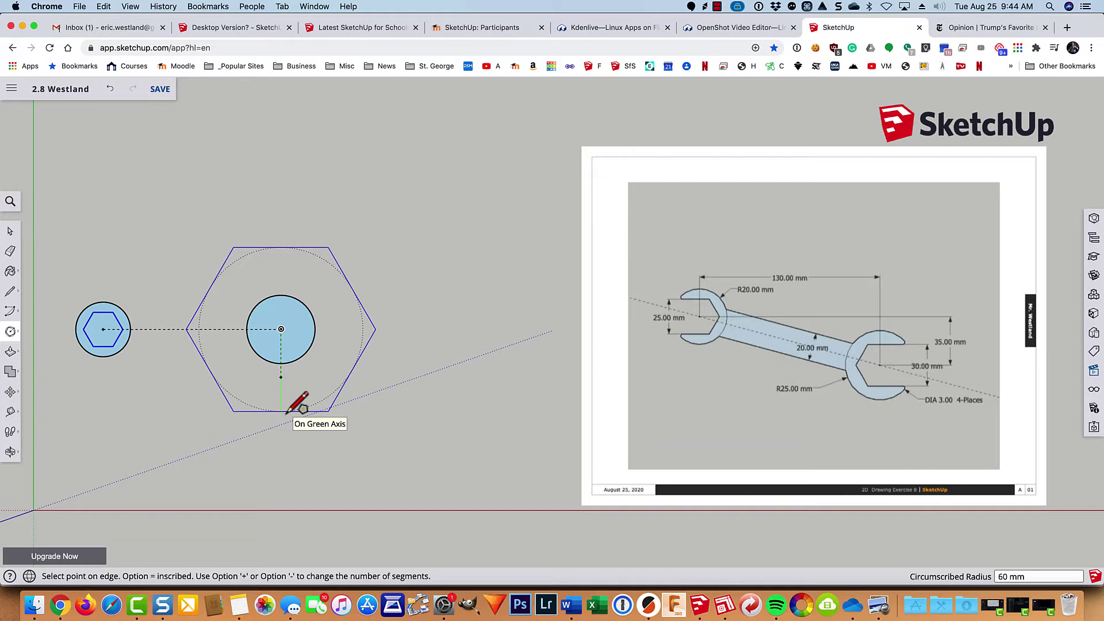
type("15")
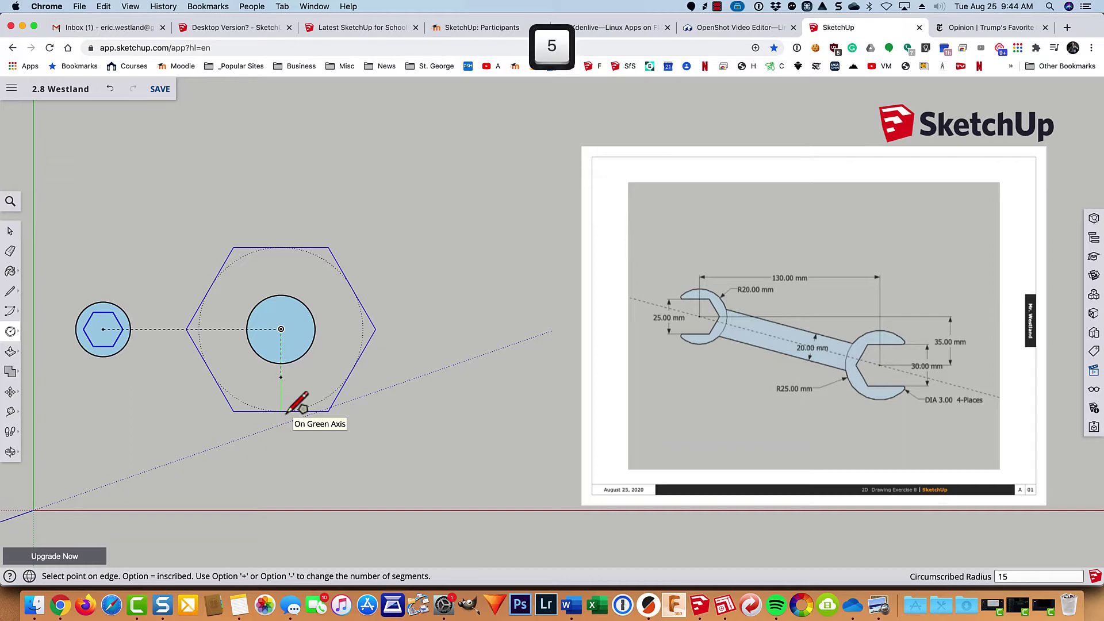
key("Return")
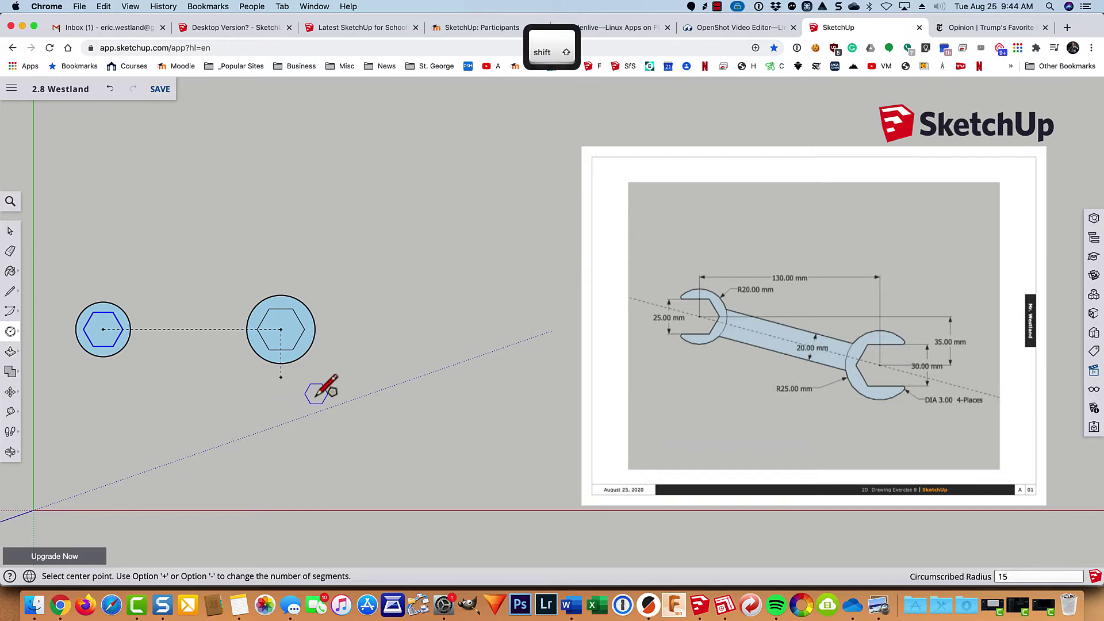
Move the larger circle and its hexagon together from their centre down 35 mm to the lower end of the vertical guide
key("space")
left_click(305, 372)
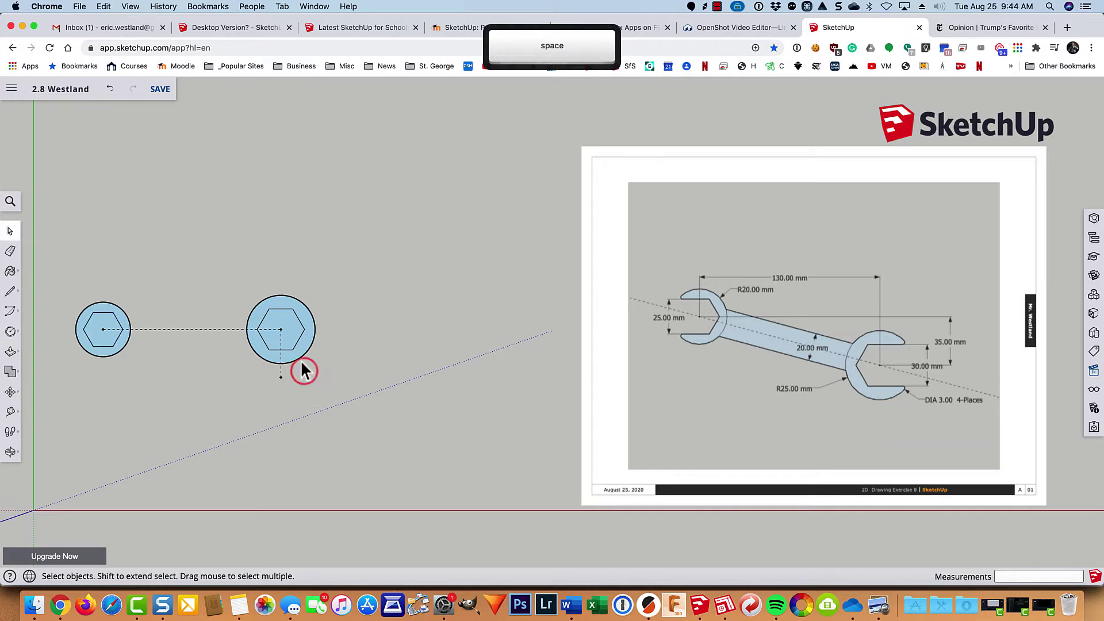
left_click(299, 359)
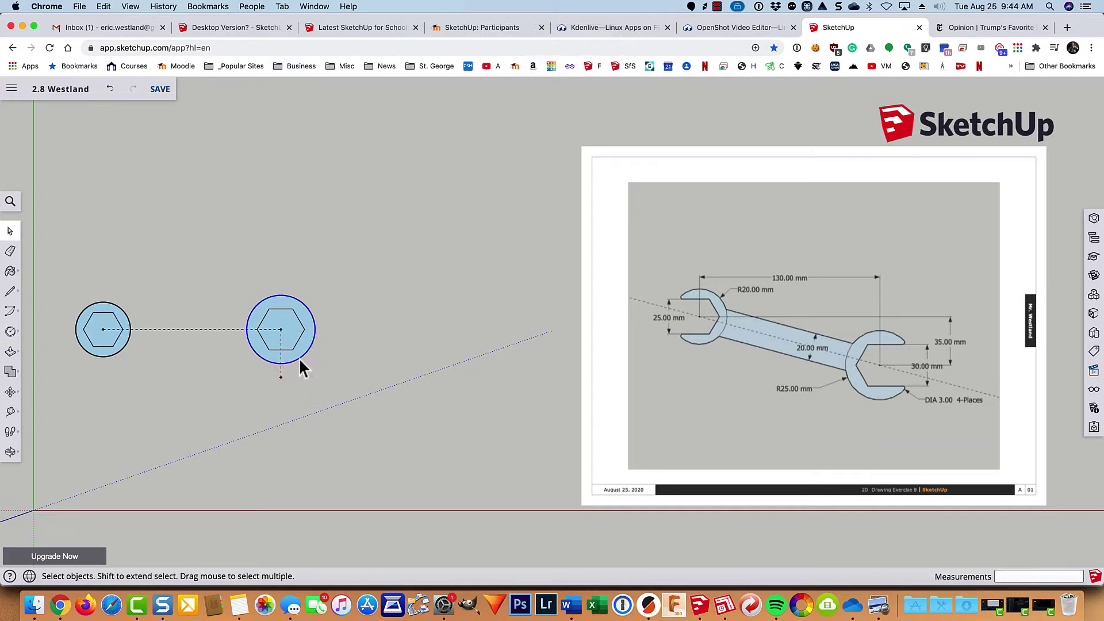
key("shift")
left_click(296, 344, "shift")
key("m")
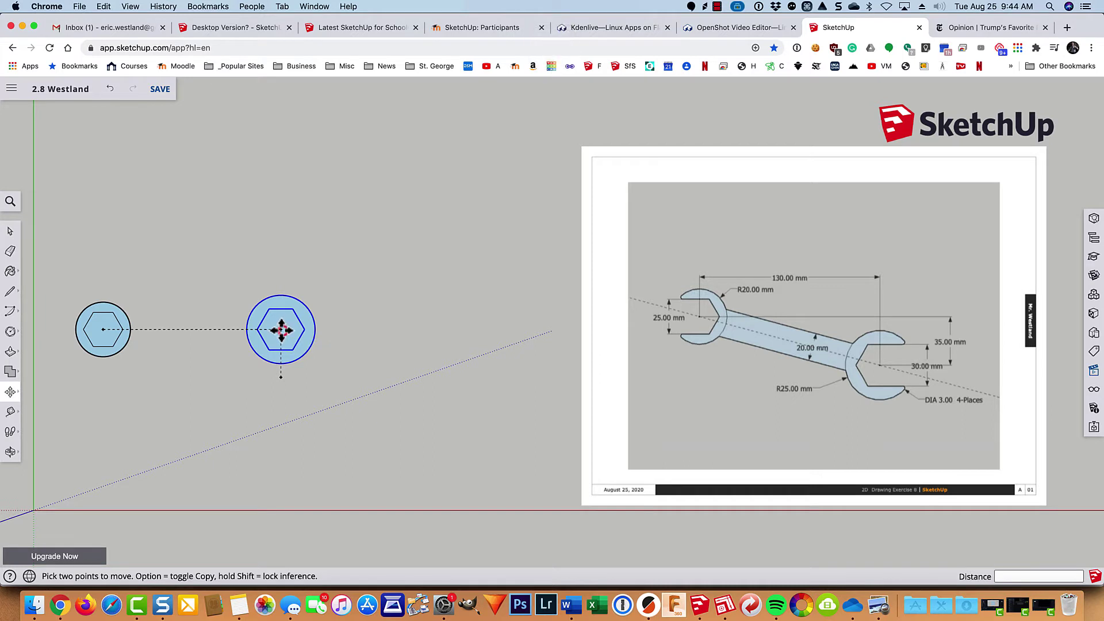
left_click(282, 329)
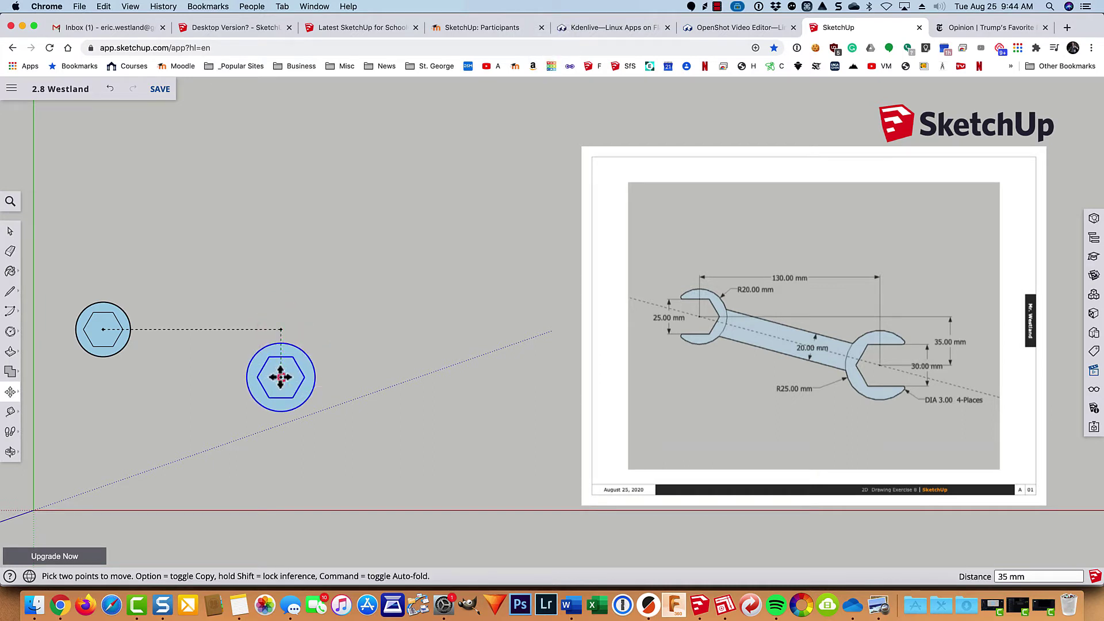
left_click(281, 377)
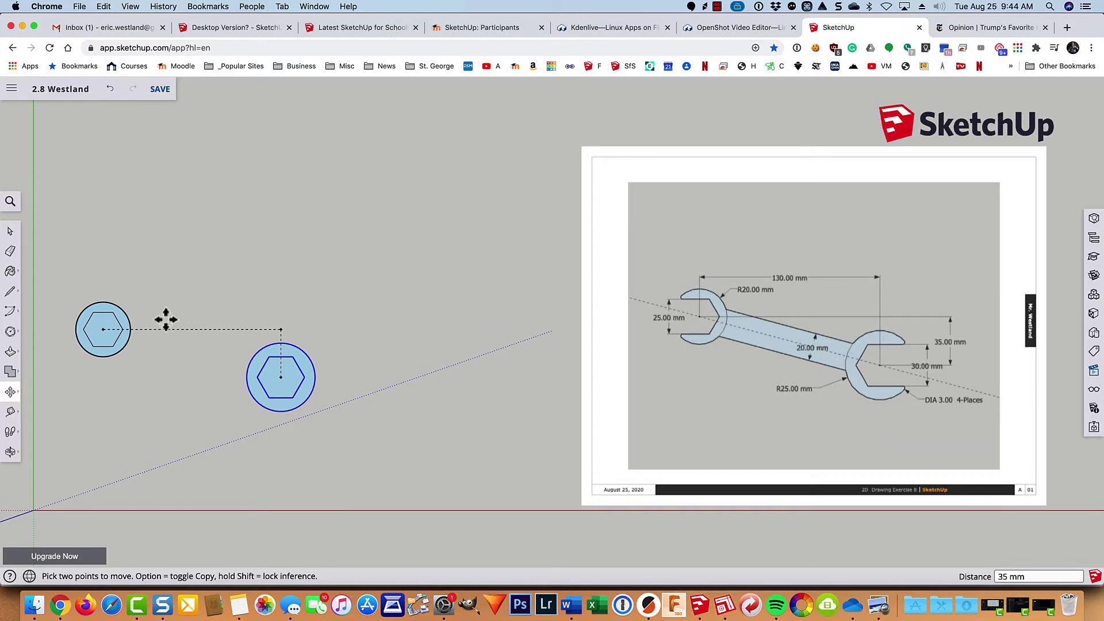
Create a guide line from the centre of the smaller circle through the centre of the larger circle
key("t")
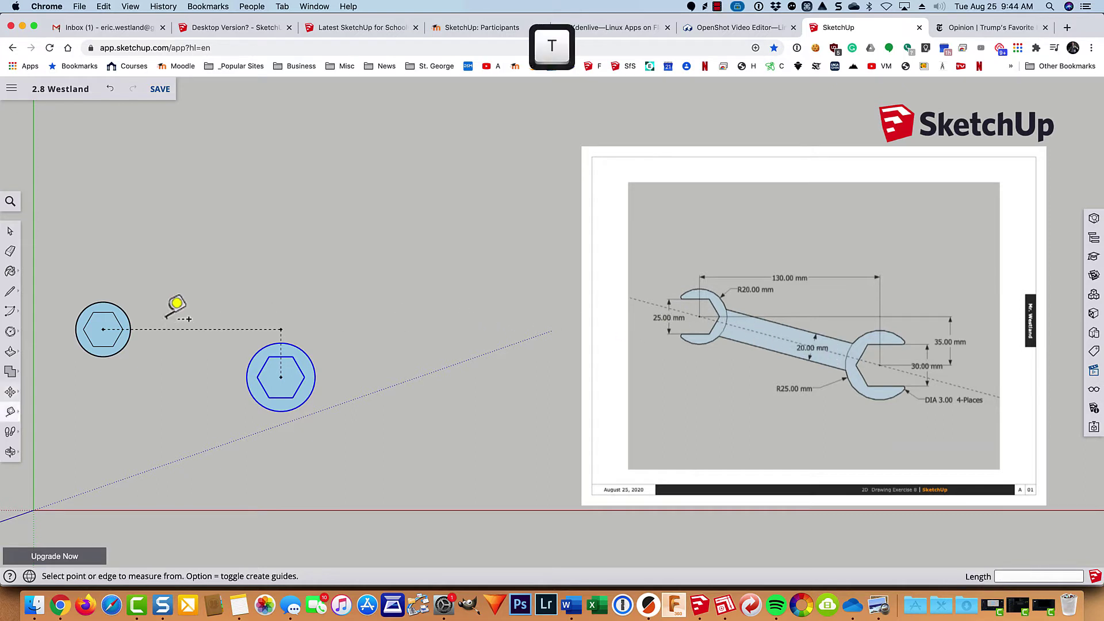
left_click(103, 329)
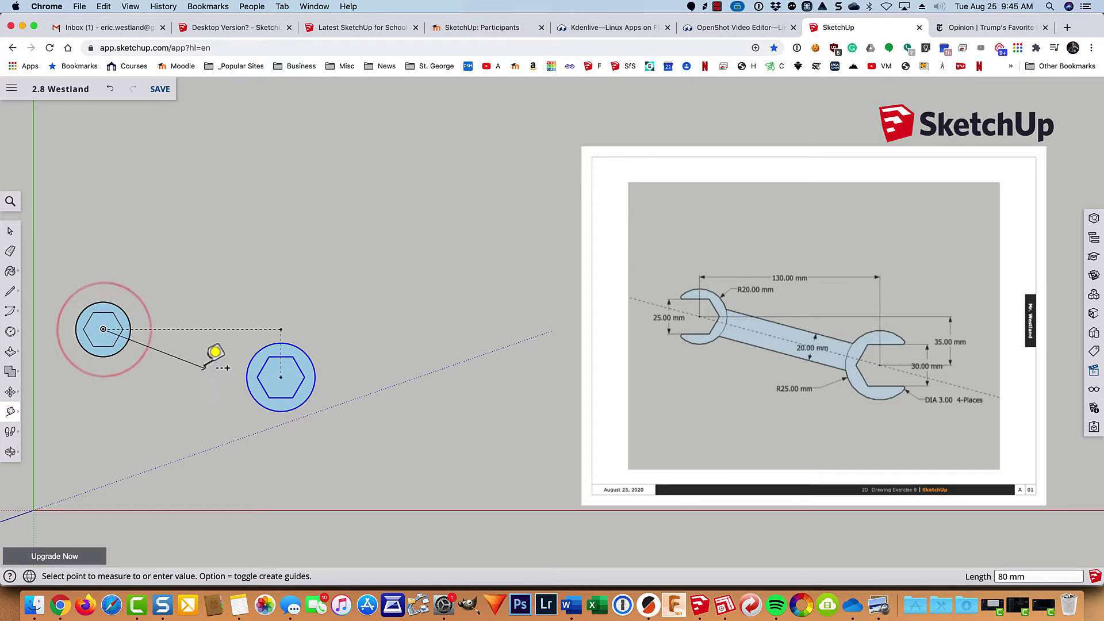
left_click(281, 377)
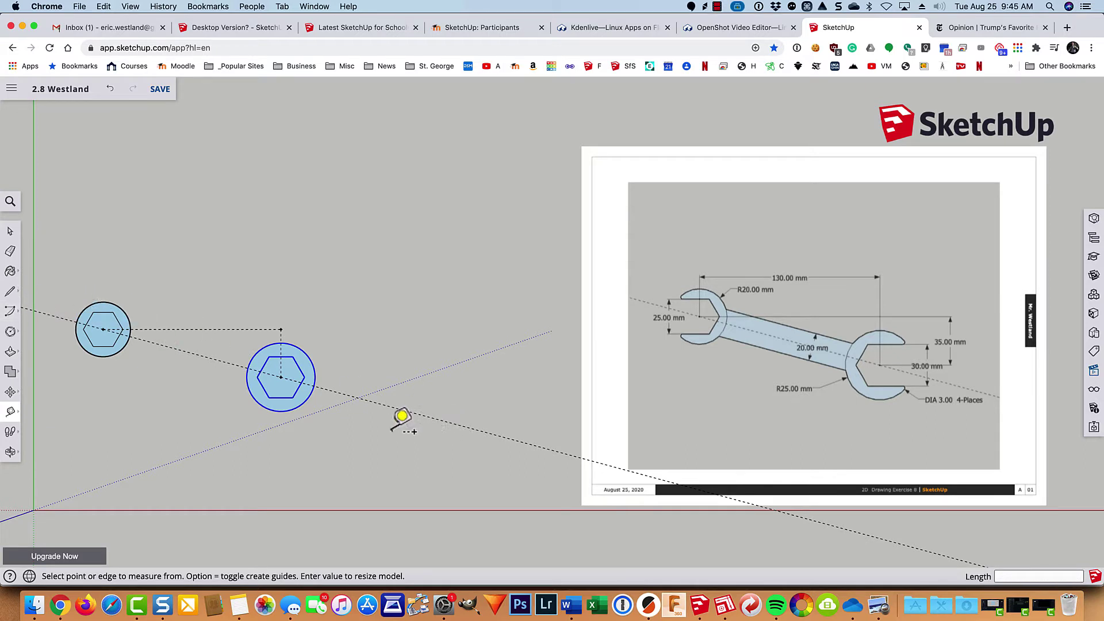
Create a parallel guide 10 mm above the sloped centreline
left_click(189, 350)
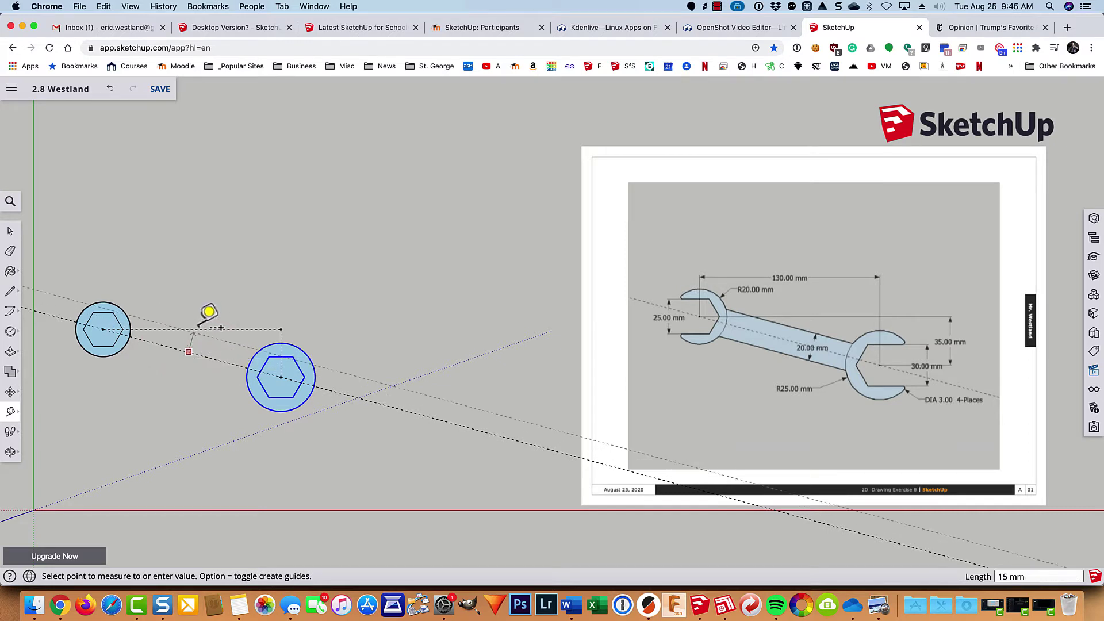
left_click(218, 295)
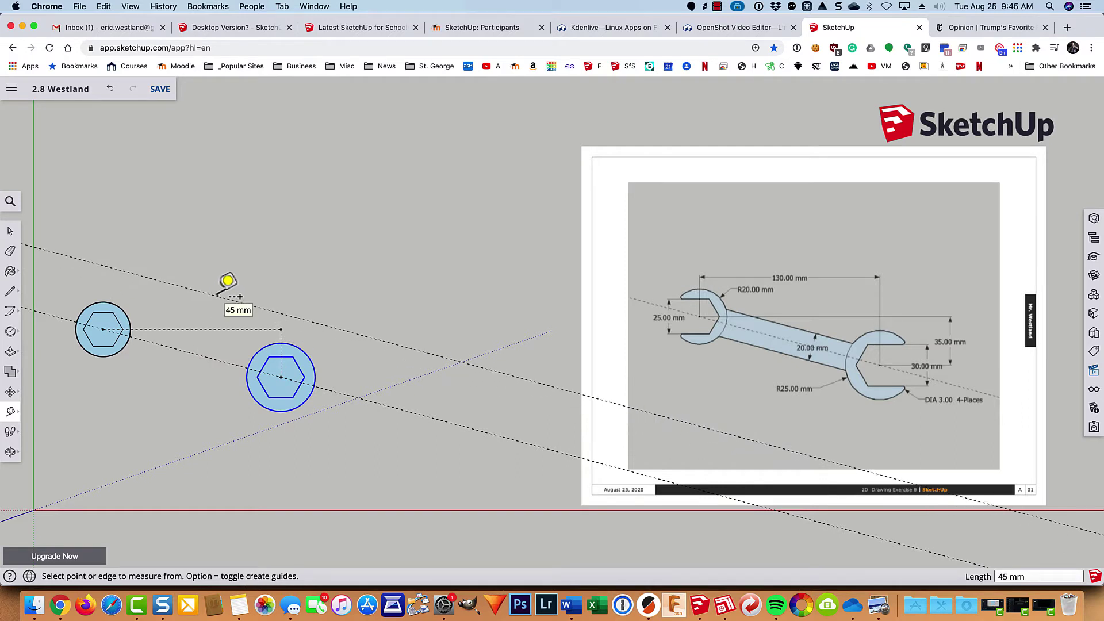
type("10")
key("Return")
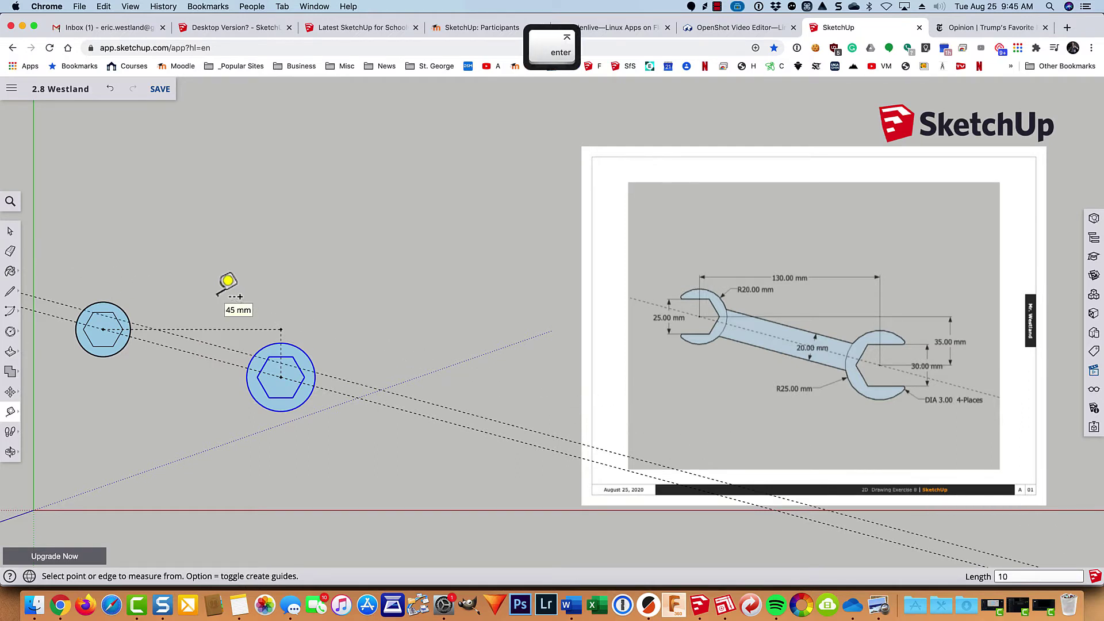
Create a parallel guide 10 mm below the sloped centreline
left_click(193, 357)
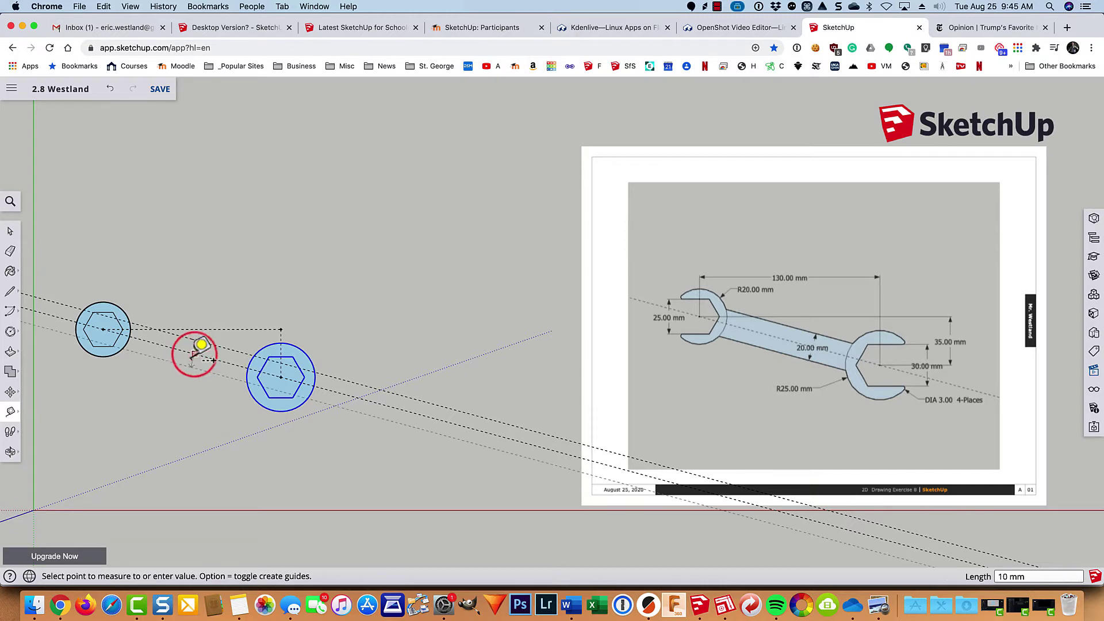
left_click(173, 418)
type("10")
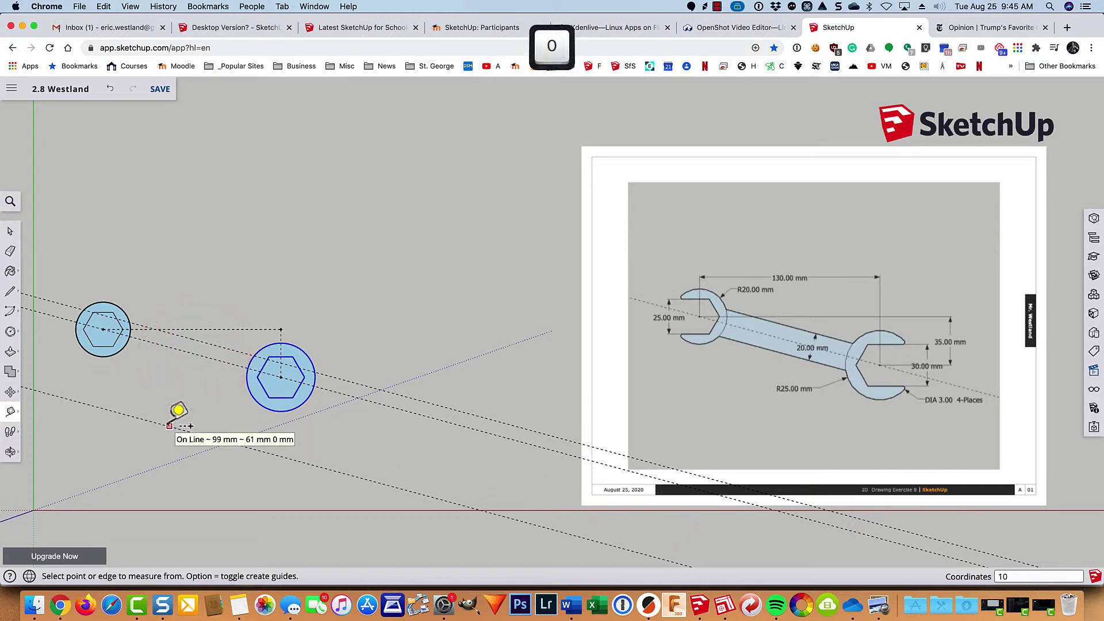
key("Return")
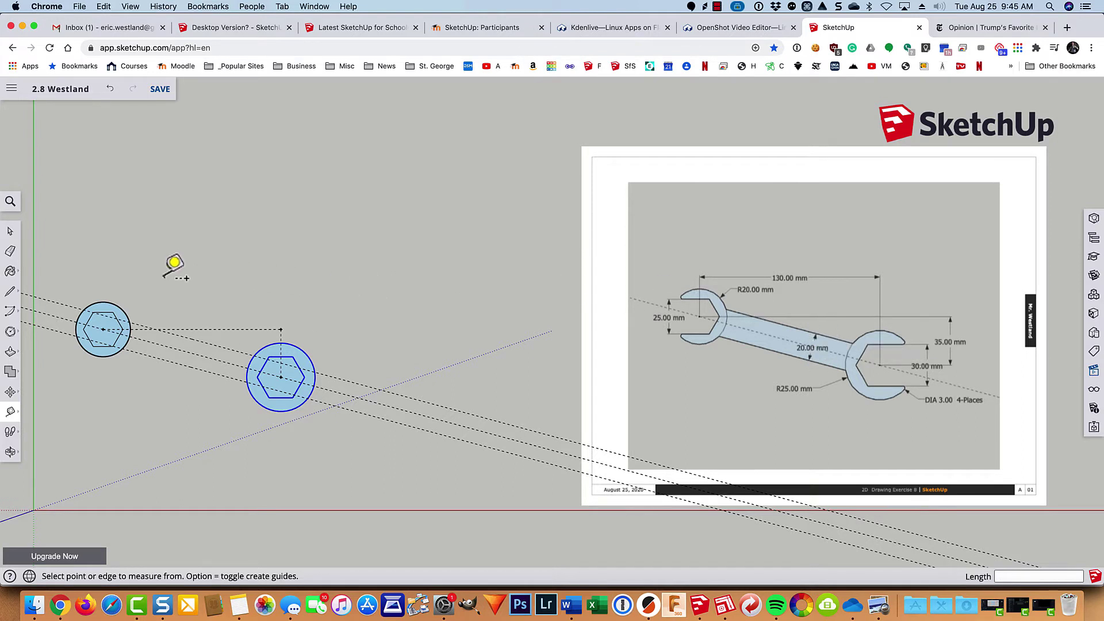
Draw the handle's upper edge along the upper sloped guide, between its intersections with the small and large circles
key("l")
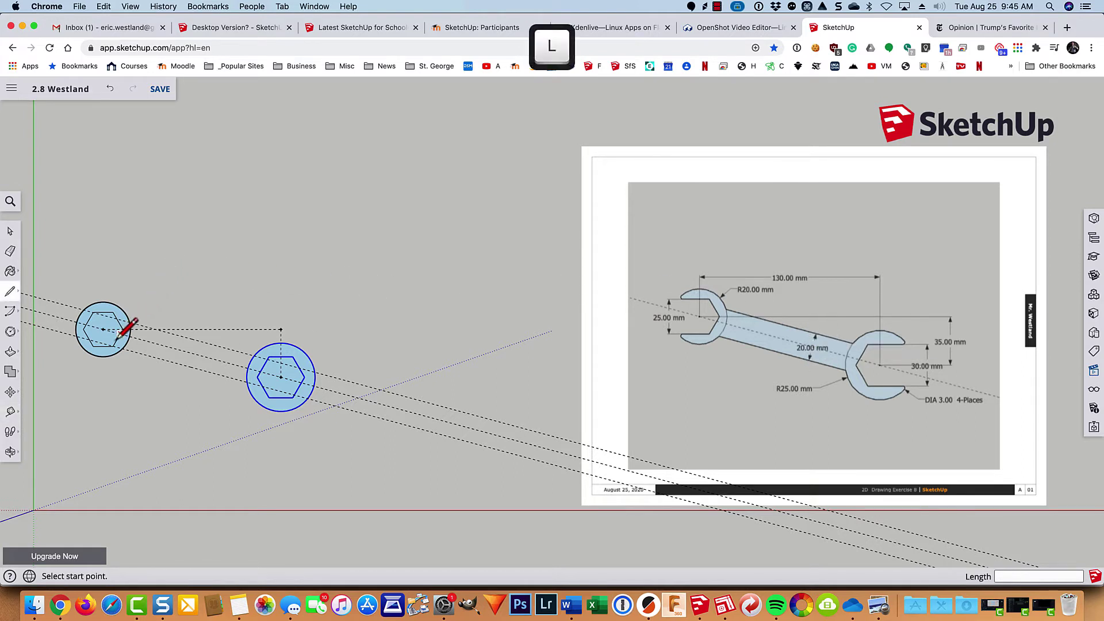
scroll(112, 334, "up", 4)
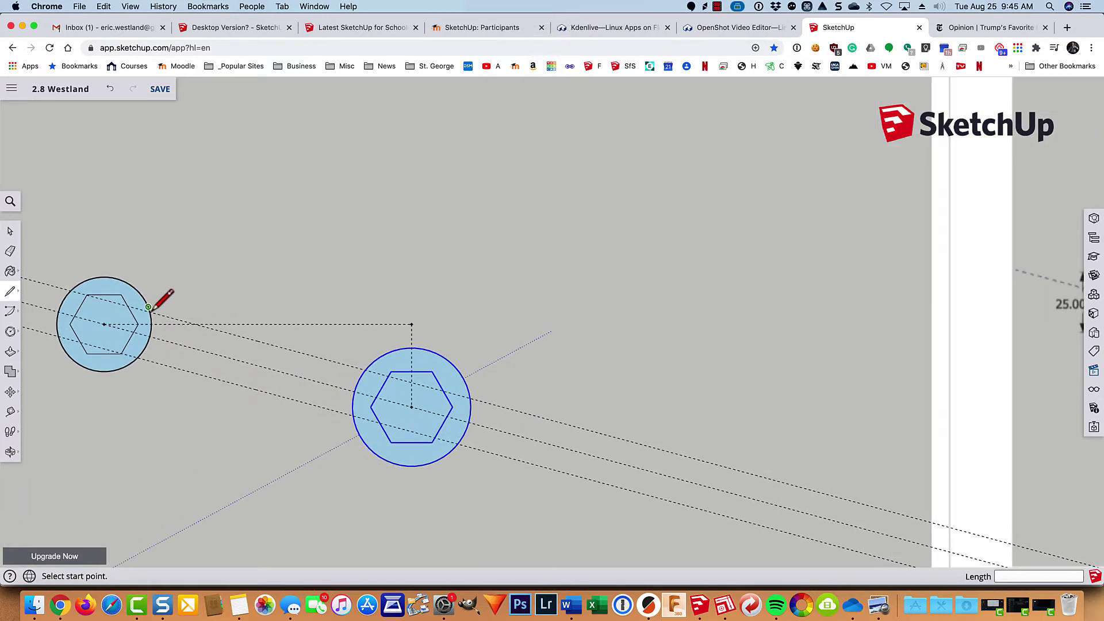
scroll(152, 313, "up", 6)
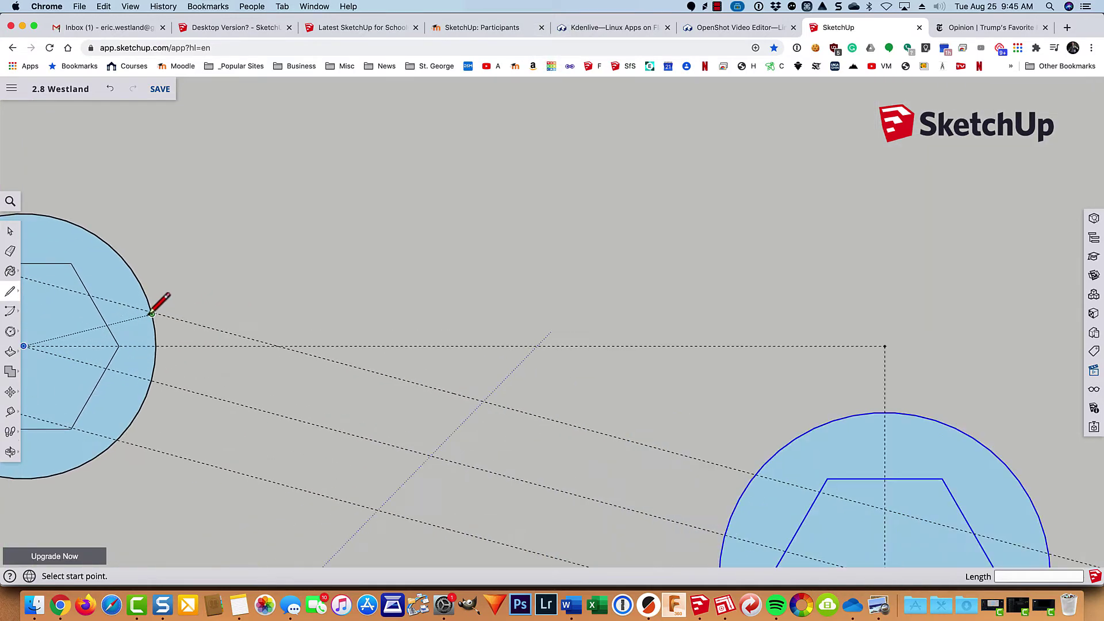
scroll(154, 314, "up", 3)
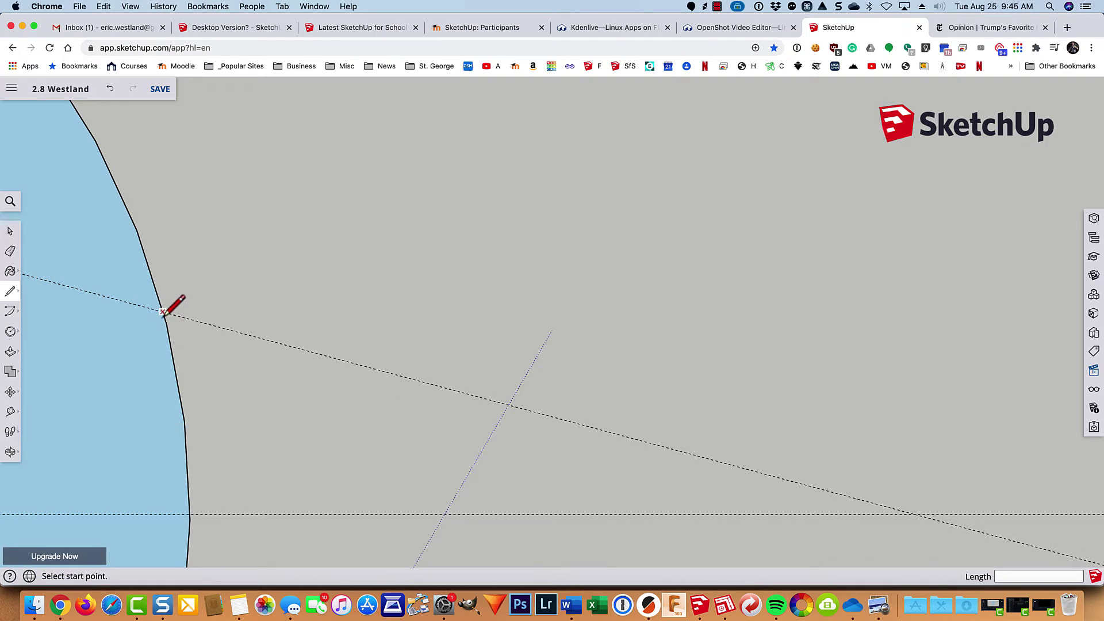
left_click(161, 311)
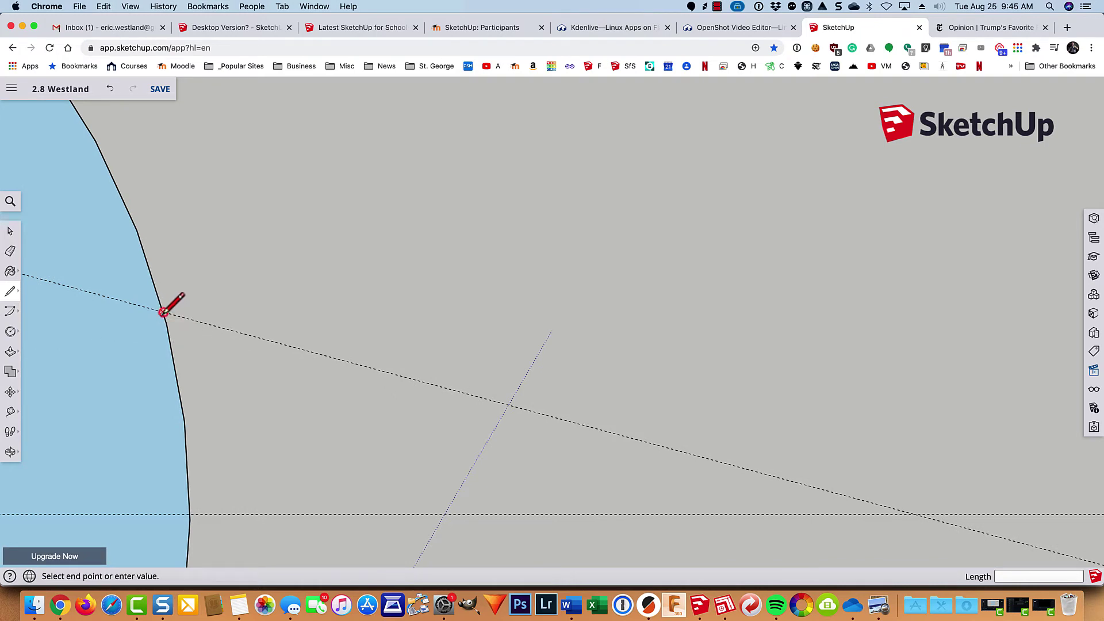
scroll(163, 311, "down", 5)
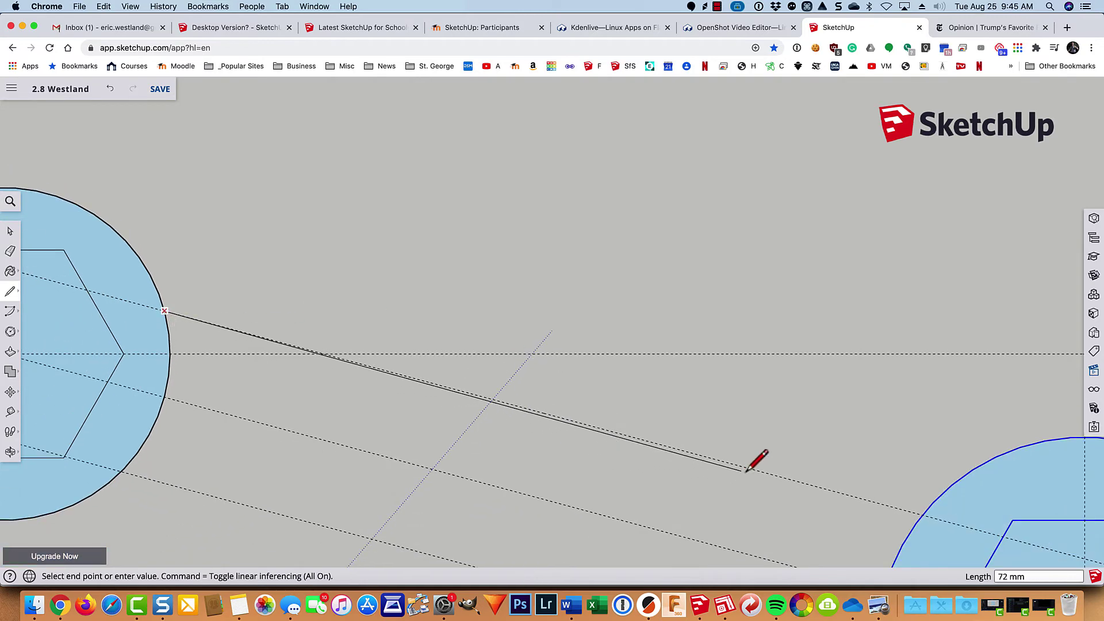
scroll(945, 519, "up", 3)
scroll(945, 519, "up", 5)
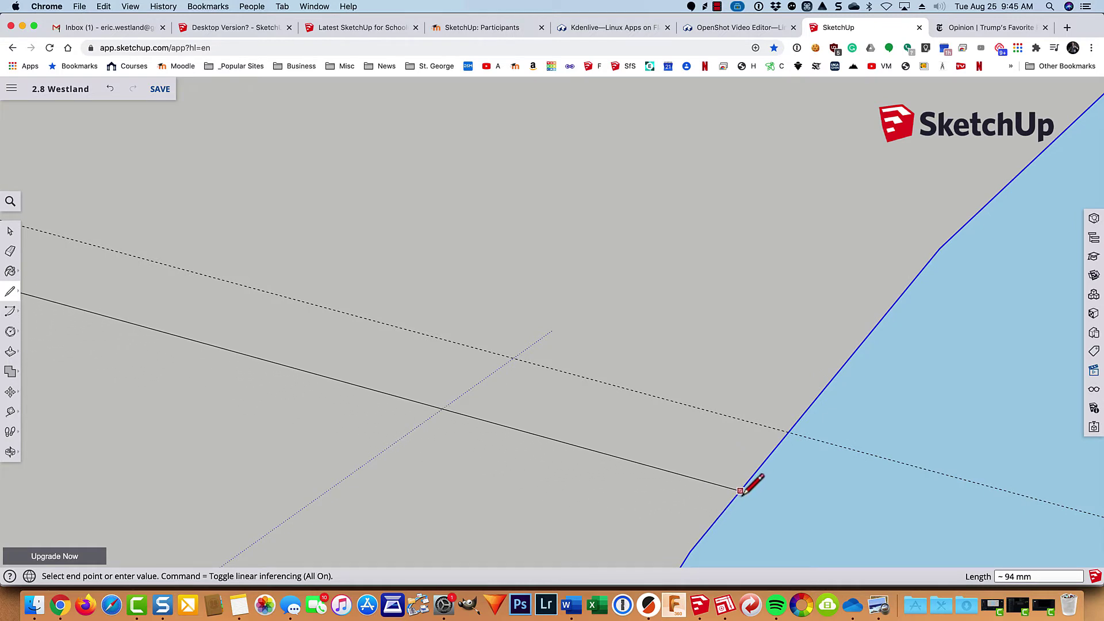
left_click(787, 431)
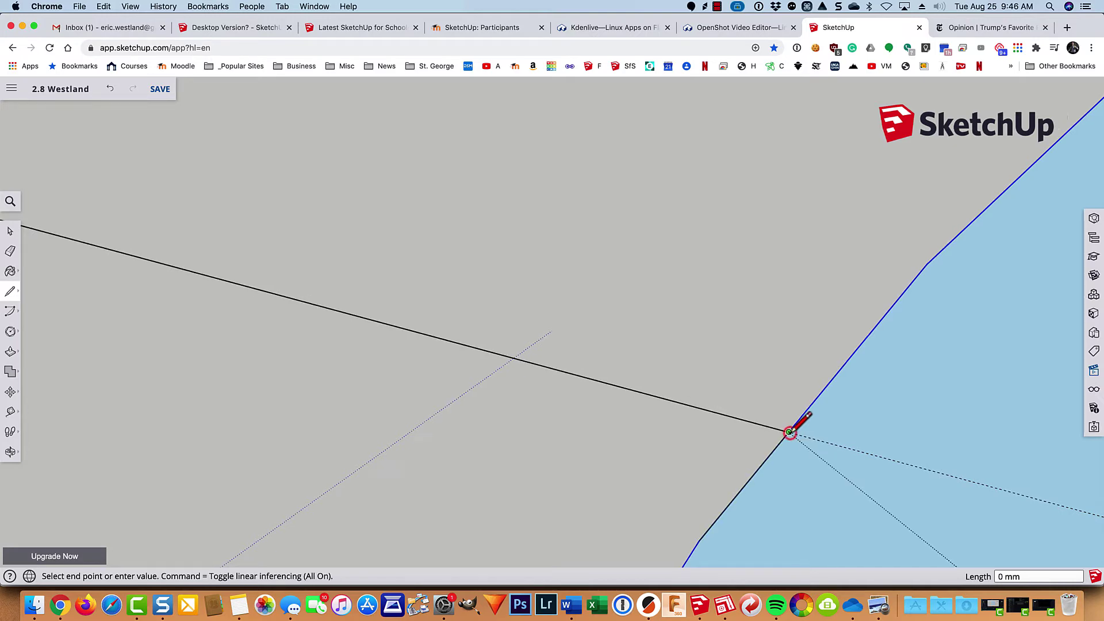
Draw a line about 20 mm long from the upper edge's end to where the lower guide meets the larger circle
scroll(790, 430, "down", 2)
scroll(793, 428, "down", 4)
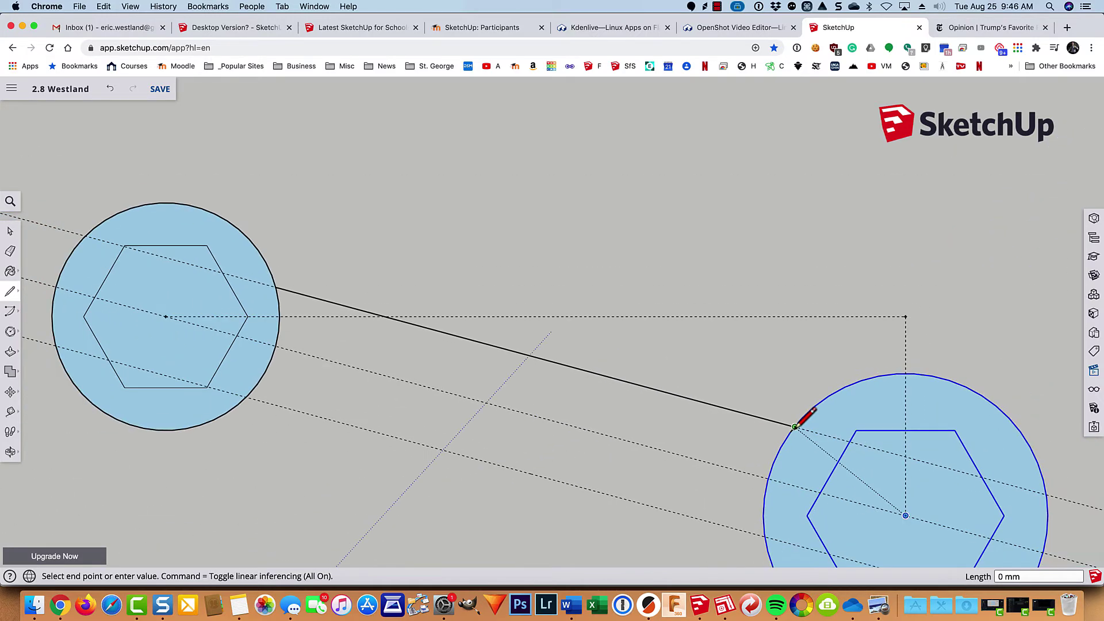
scroll(766, 559, "up", 3)
scroll(765, 558, "up", 3)
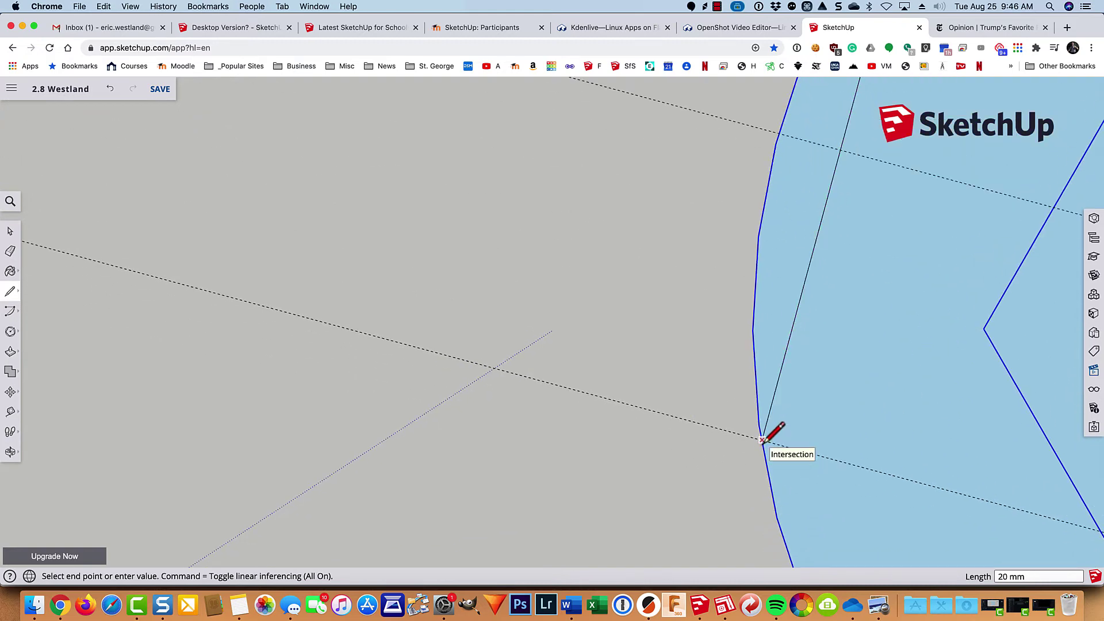
left_click(763, 440)
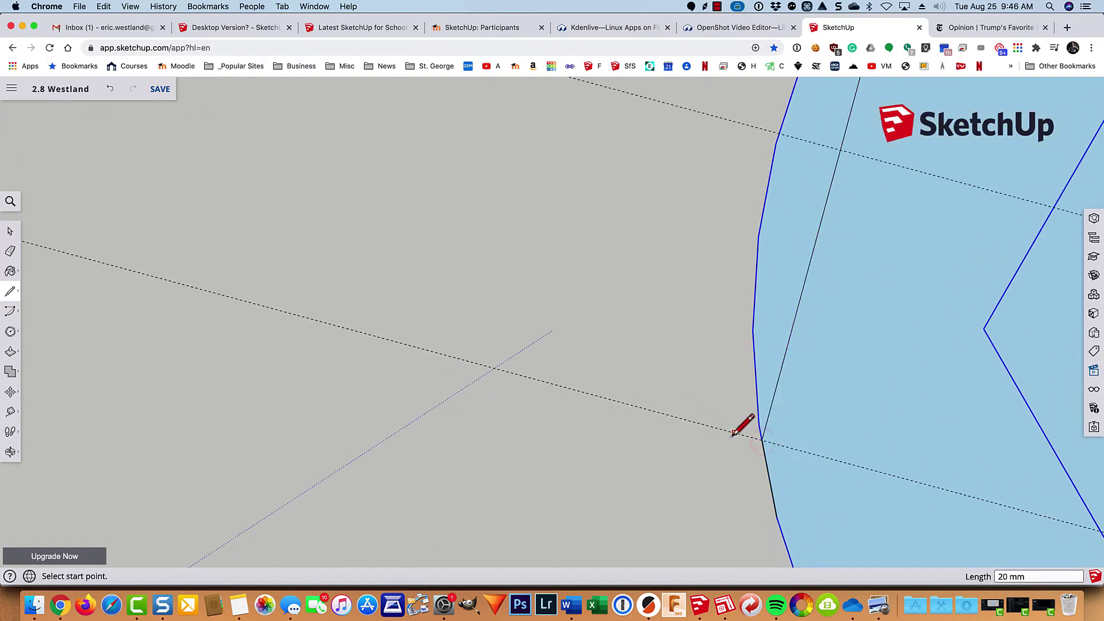
Draw the handle's lower edge along the lower sloped guide, from the large circle to its intersection with the small circle
left_click(766, 441)
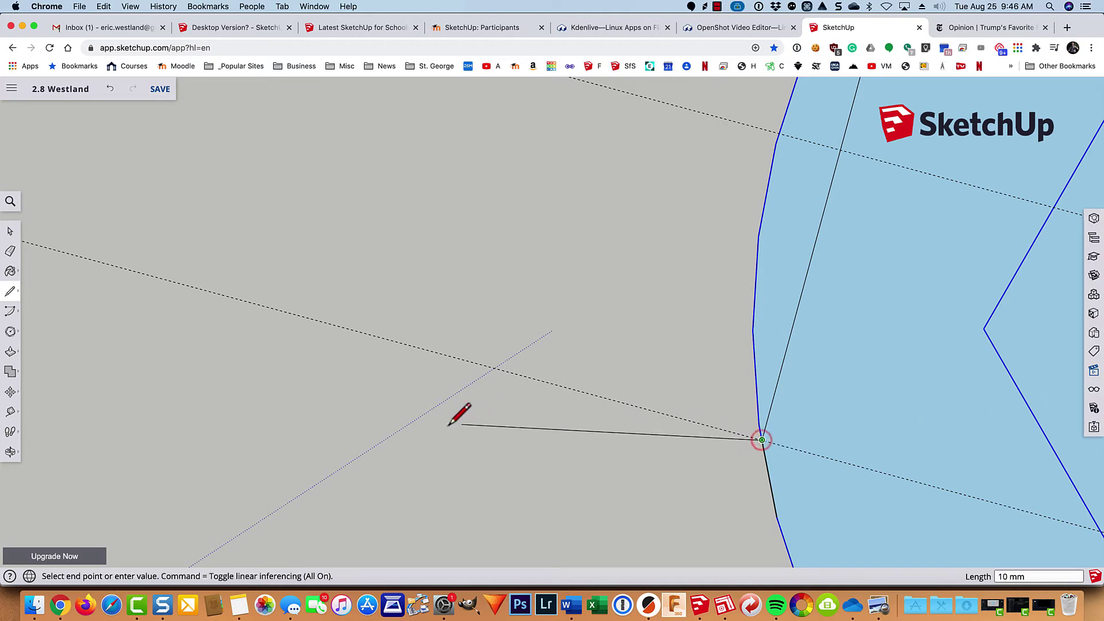
scroll(443, 425, "down", 3)
scroll(443, 425, "down", 3)
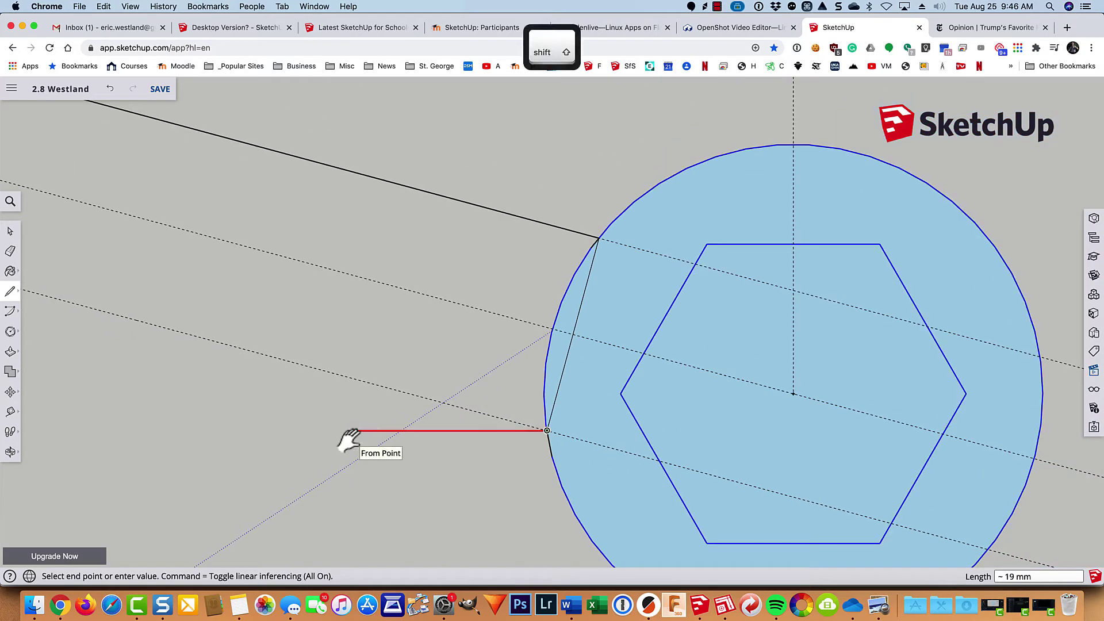
mouse_move(345, 443)
middle_mouse_down("shift")
mouse_move(525, 452)
mouse_move(828, 502)
middle_mouse_up("shift")
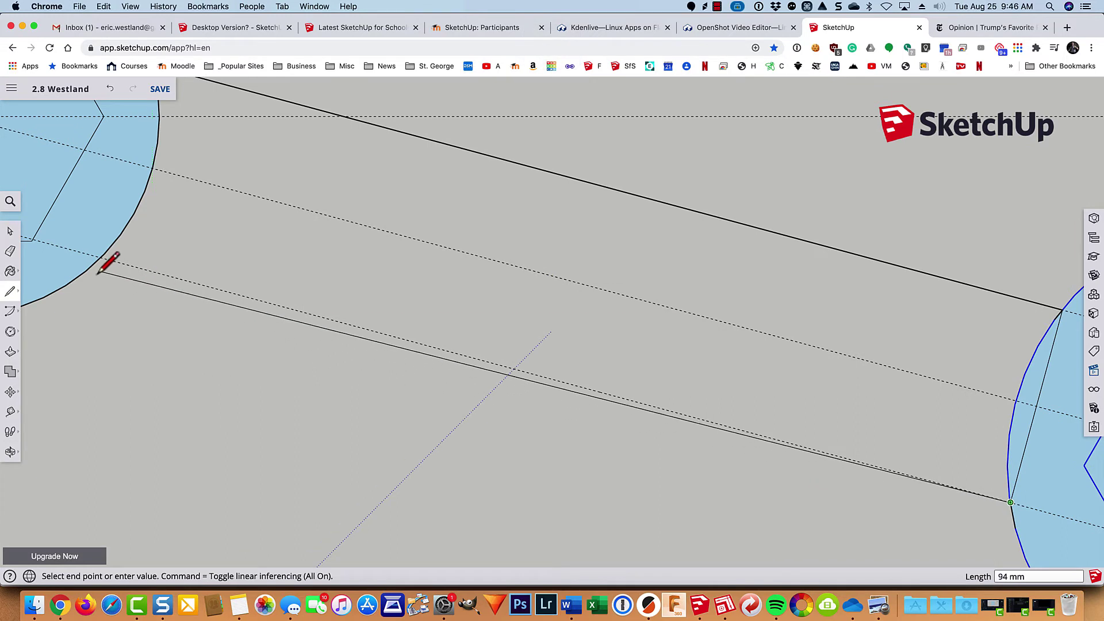
scroll(98, 253, "up", 3)
scroll(84, 250, "up", 5)
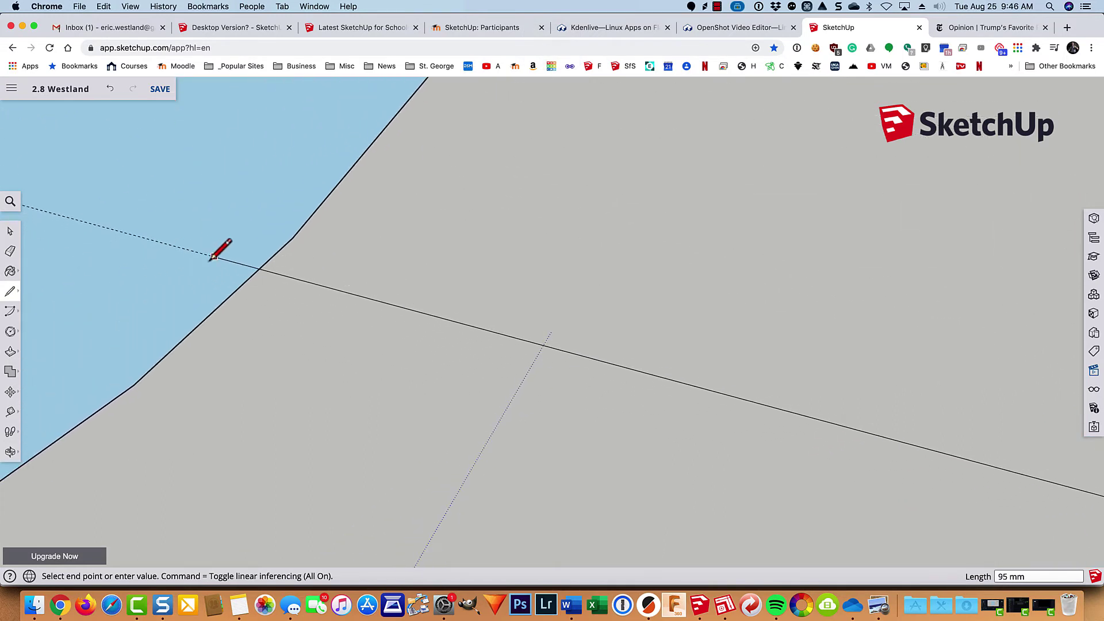
left_click(259, 265)
scroll(286, 305, "down", 2)
scroll(286, 303, "down", 8)
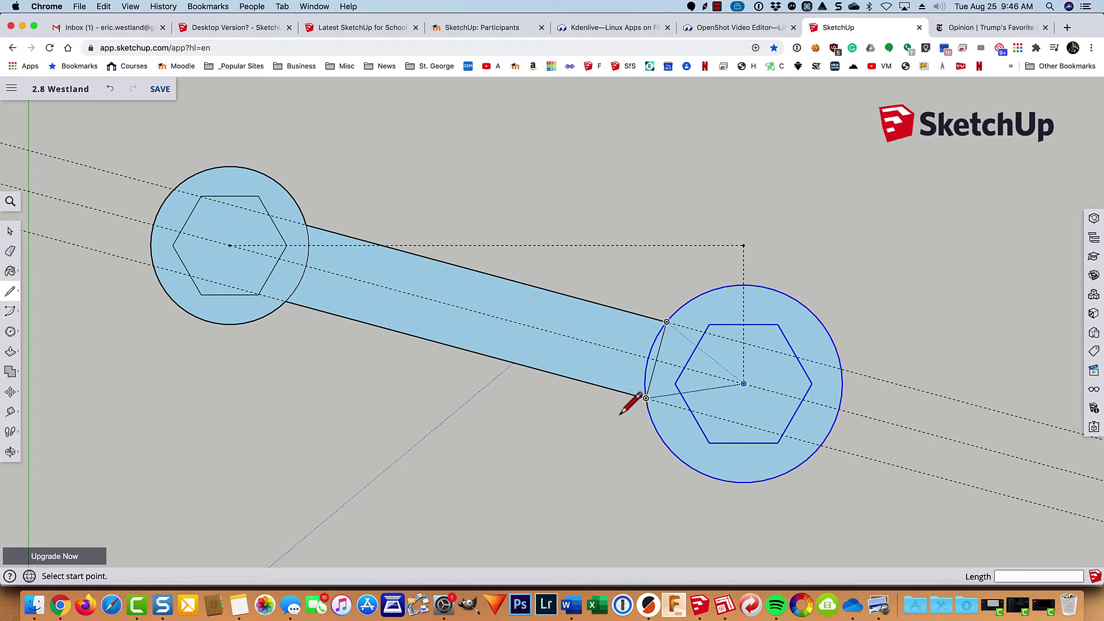
Extend the large hexagon's upper and lower sides horizontally past the circle, away from the handle, with the upper line about 27 mm long
left_click(744, 384)
left_click(778, 325)
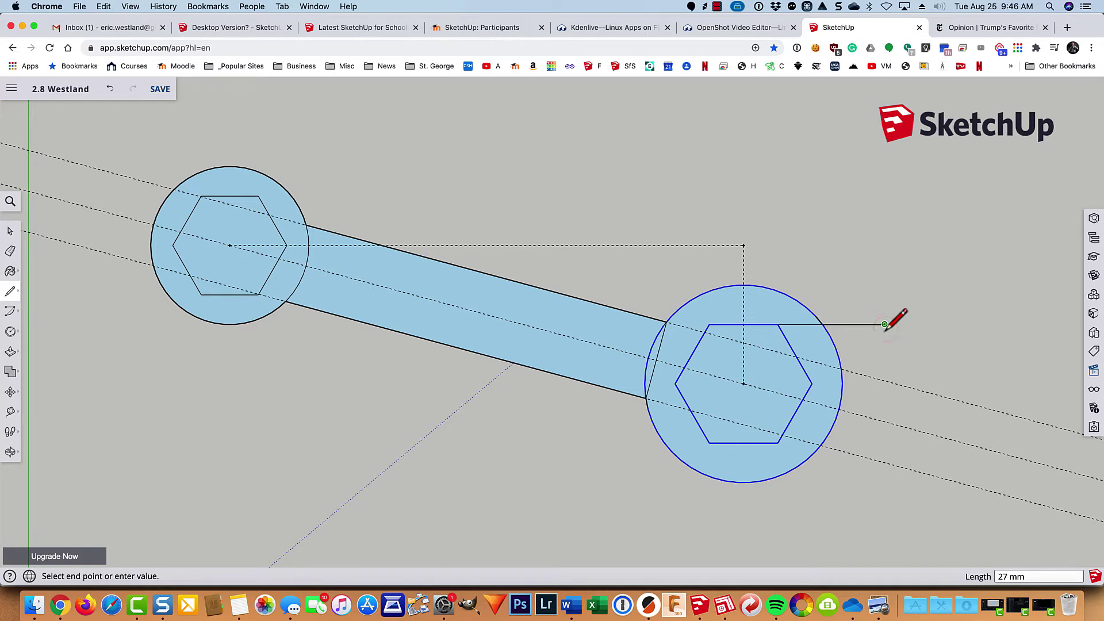
left_click(884, 325)
key("Escape")
left_click(778, 443)
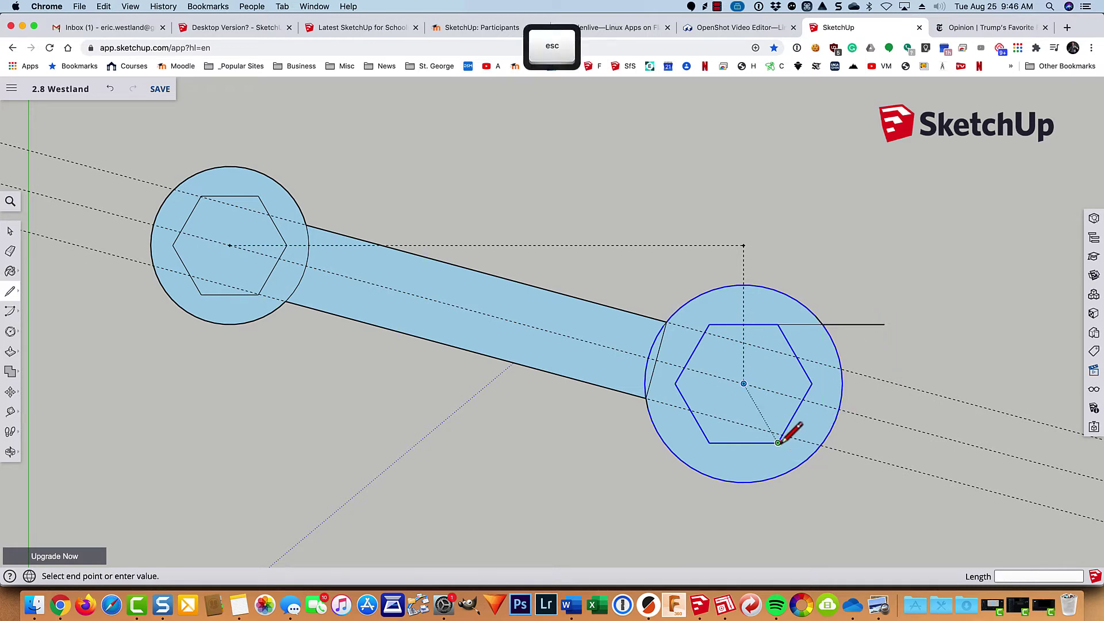
left_click(874, 442)
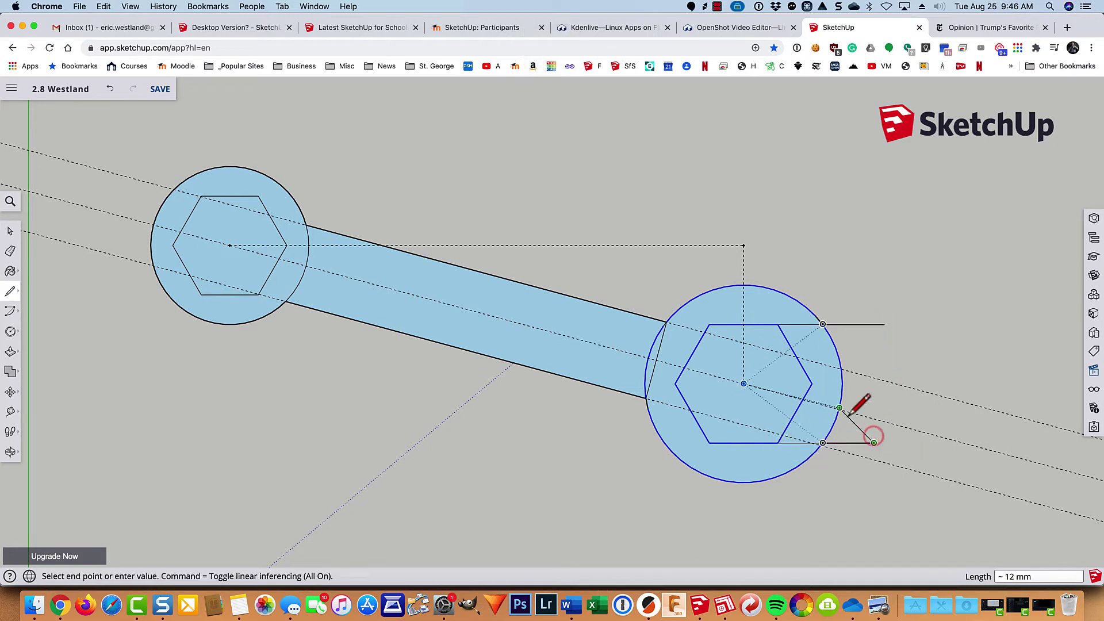
key("Escape")
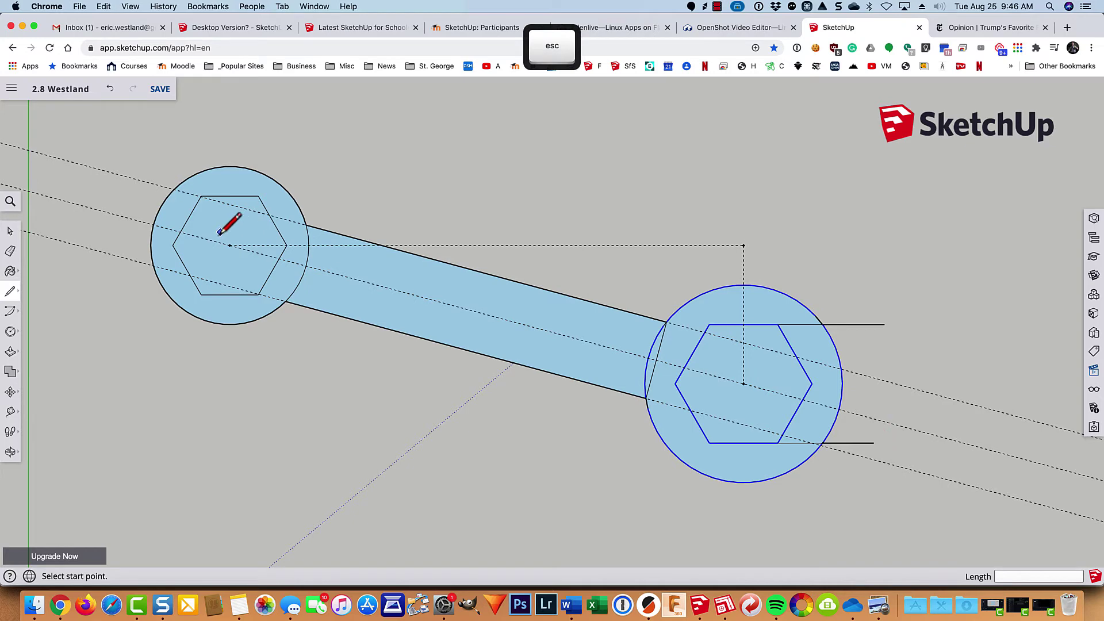
Extend the small hexagon's lower side past its circle, away from the handle, and its upper side about 8 mm to the circle's edge
left_click(202, 294)
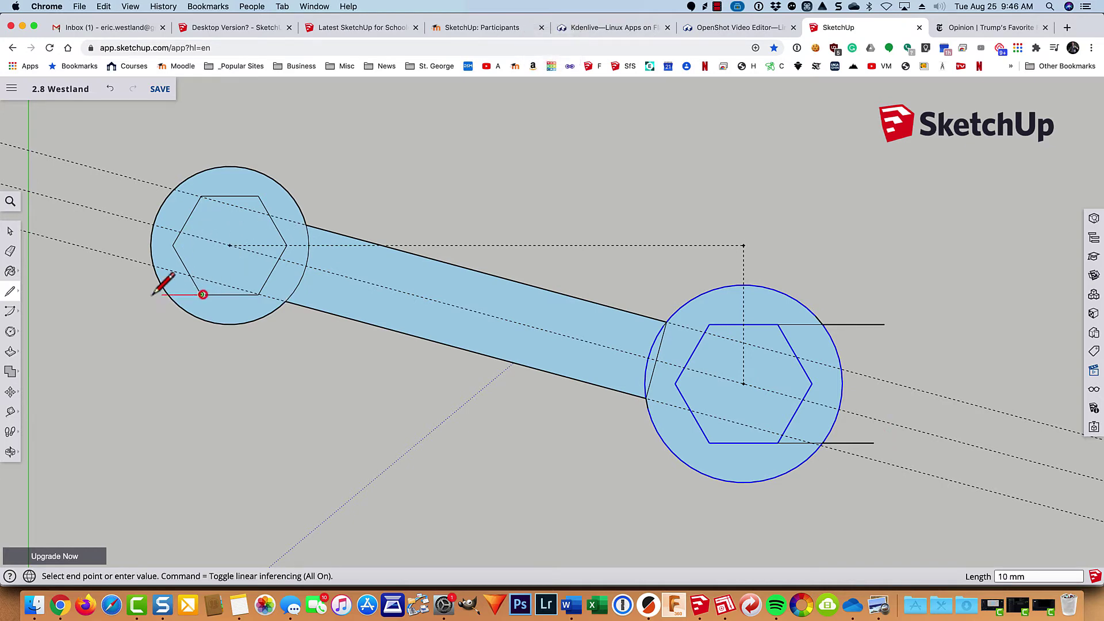
left_click(125, 294)
key("Escape")
scroll(195, 194, "up", 10)
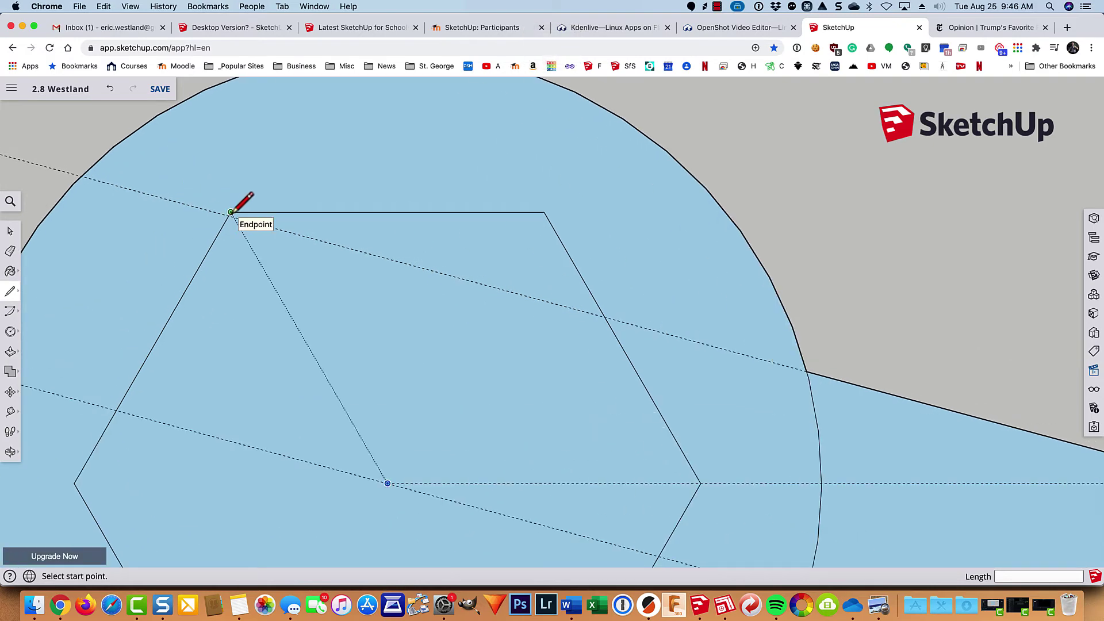
left_click(231, 213)
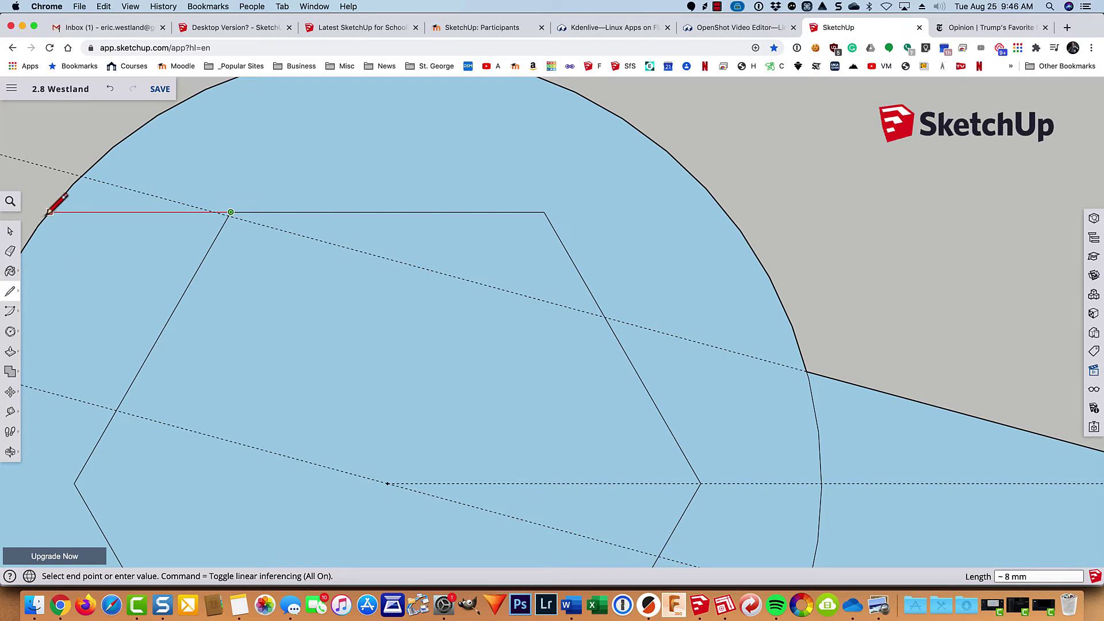
left_click(49, 212)
scroll(336, 449, "down", 6)
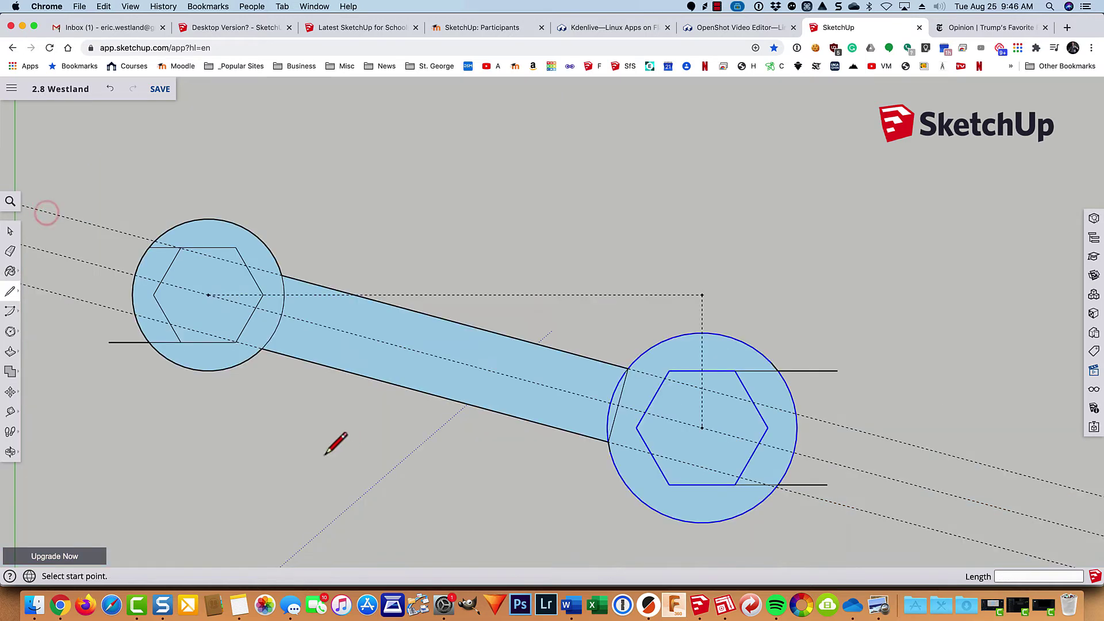
Open the small head's jaw by erasing the outer circle arc, the hexagon's two outer sides and the overshooting lower line
key("e")
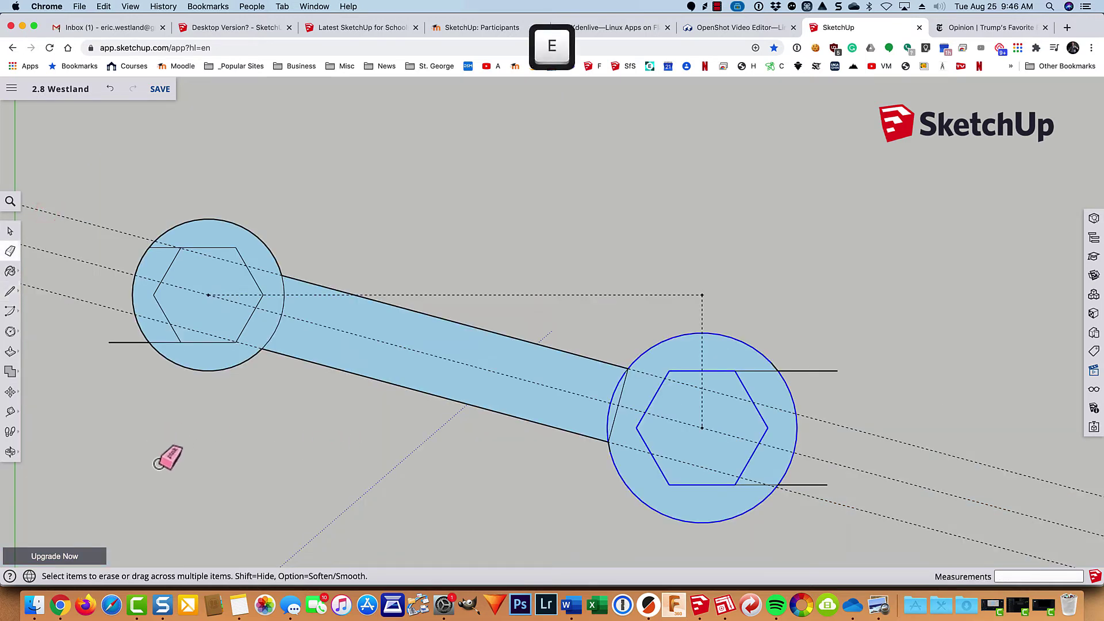
left_click(138, 327)
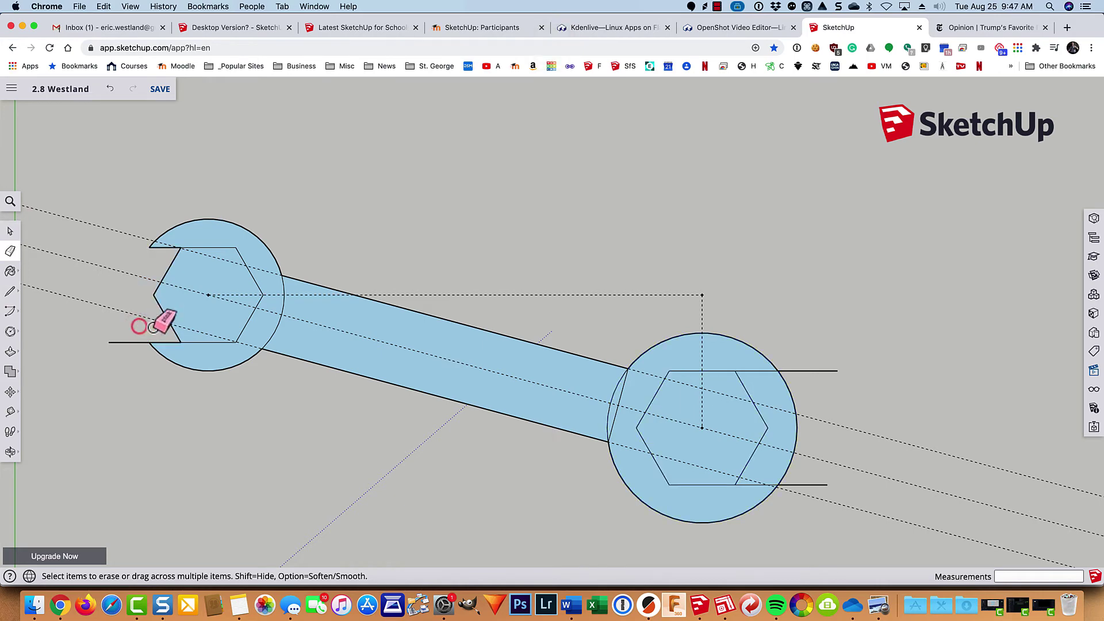
left_click(161, 311)
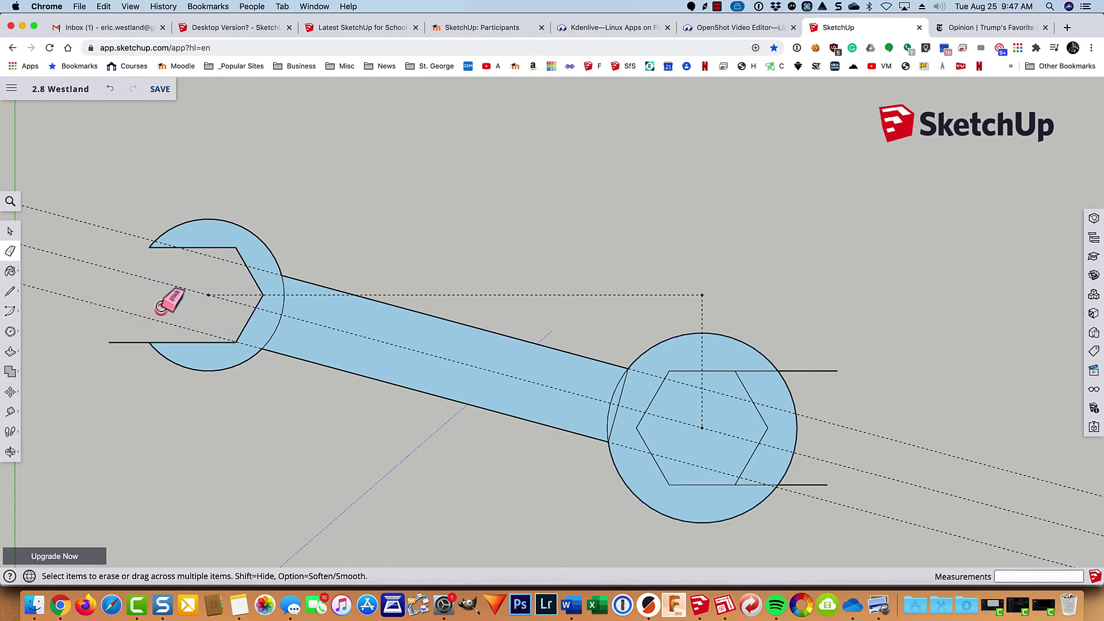
left_click(131, 342)
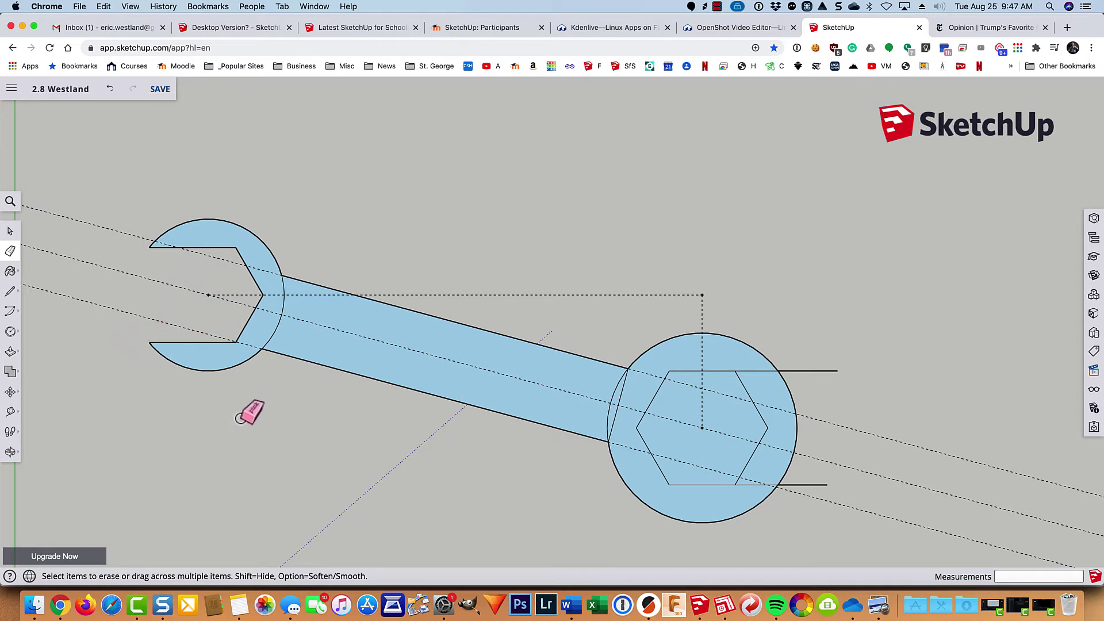
Erase the handle's end line inside the large head, and clear the arc, outer hexagon sides and overshooting lines from its jaw opening
left_click(617, 416)
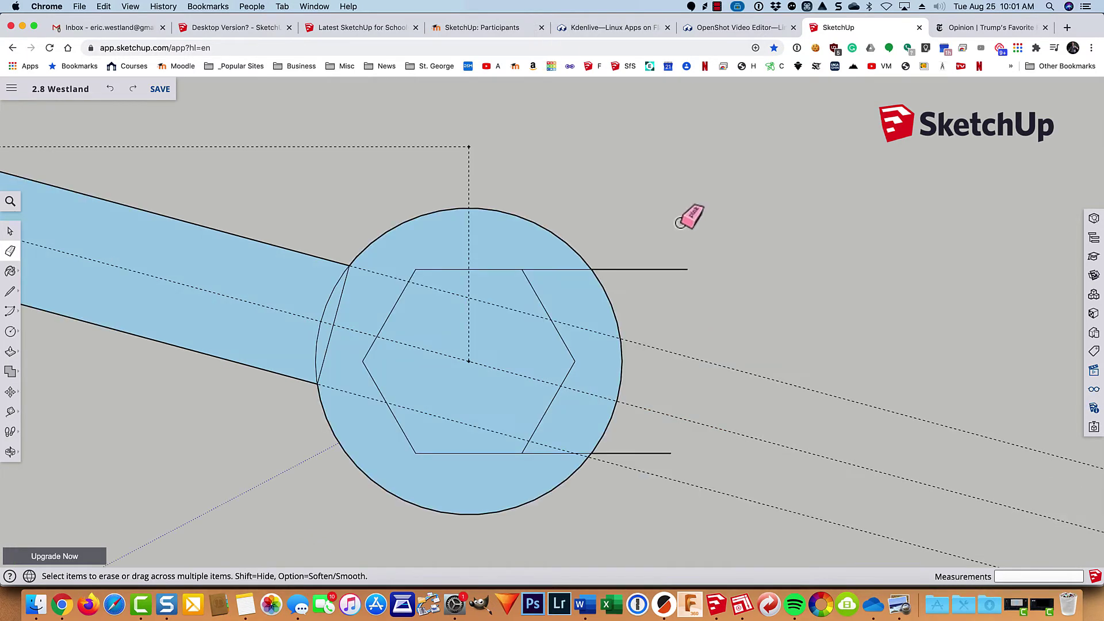
left_click(337, 309)
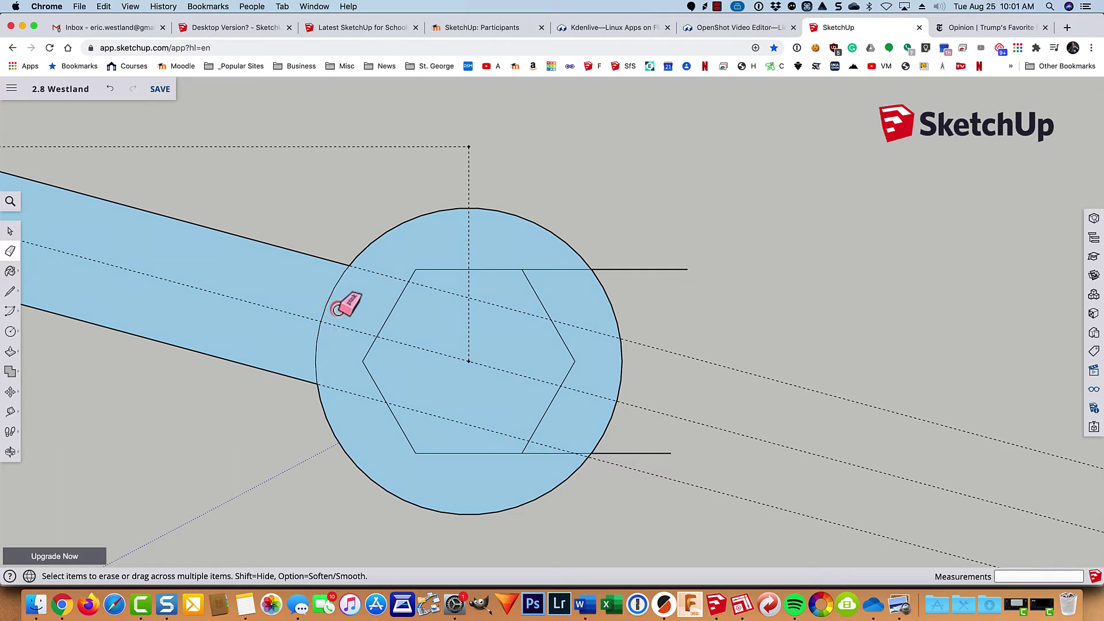
left_click(608, 302)
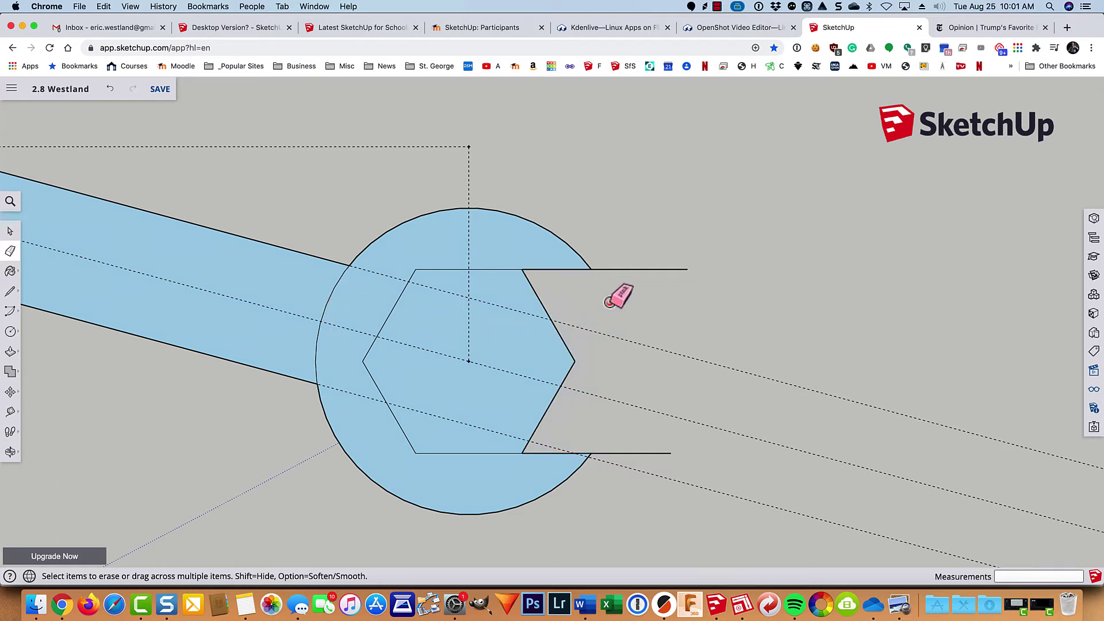
left_click(547, 314)
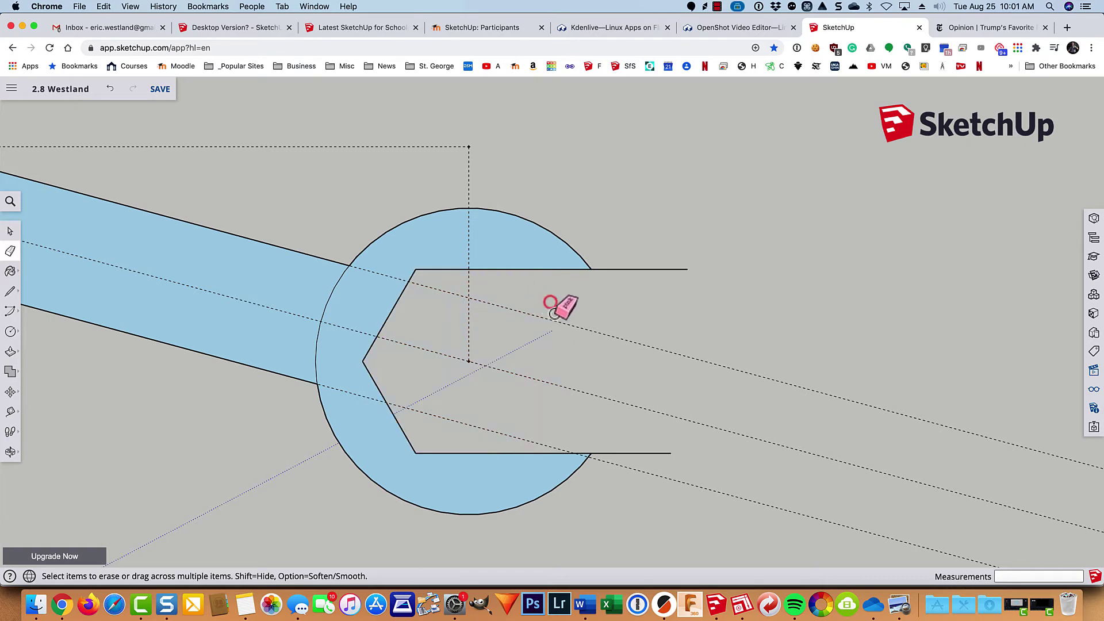
left_click(620, 267)
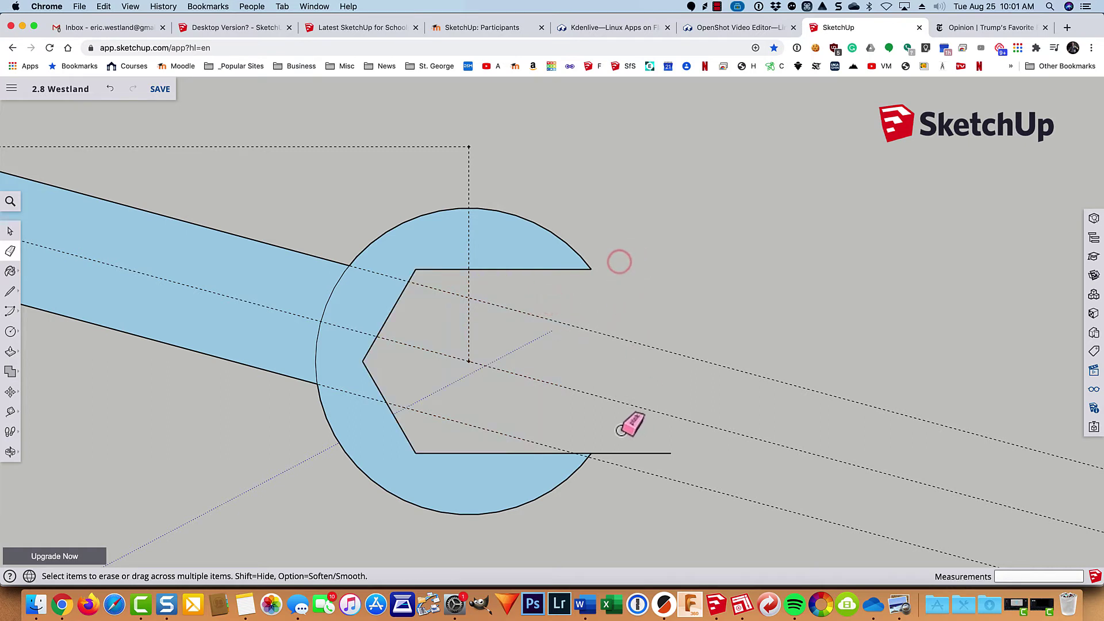
left_click(626, 451)
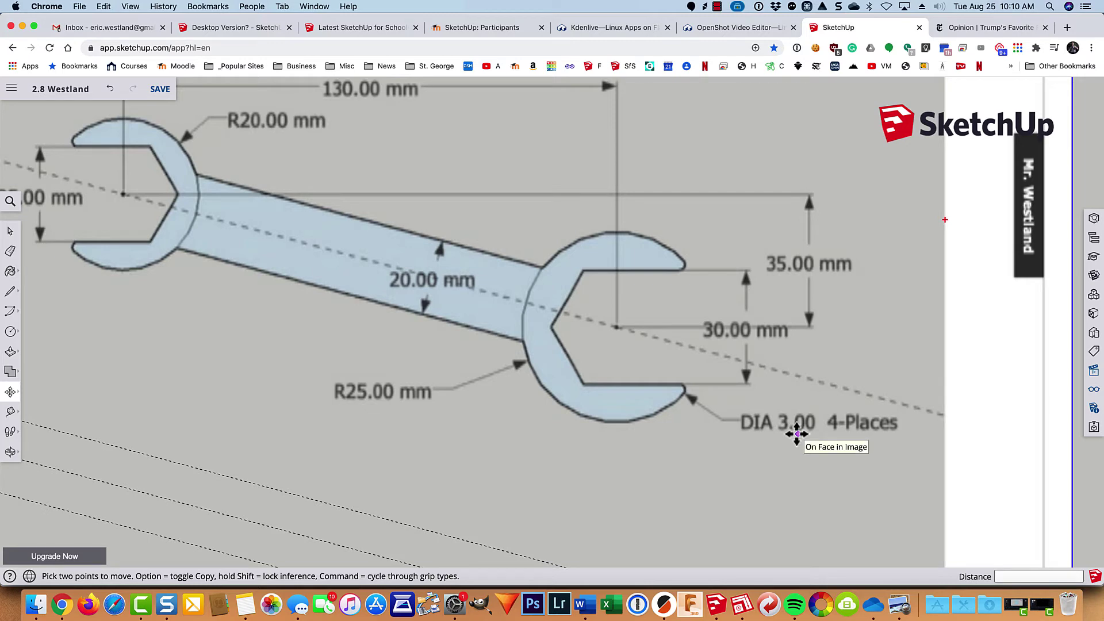
Draw a circle of radius 1.5 mm in the empty space beside the large head's lower jaw
scroll(796, 434, "down", 3)
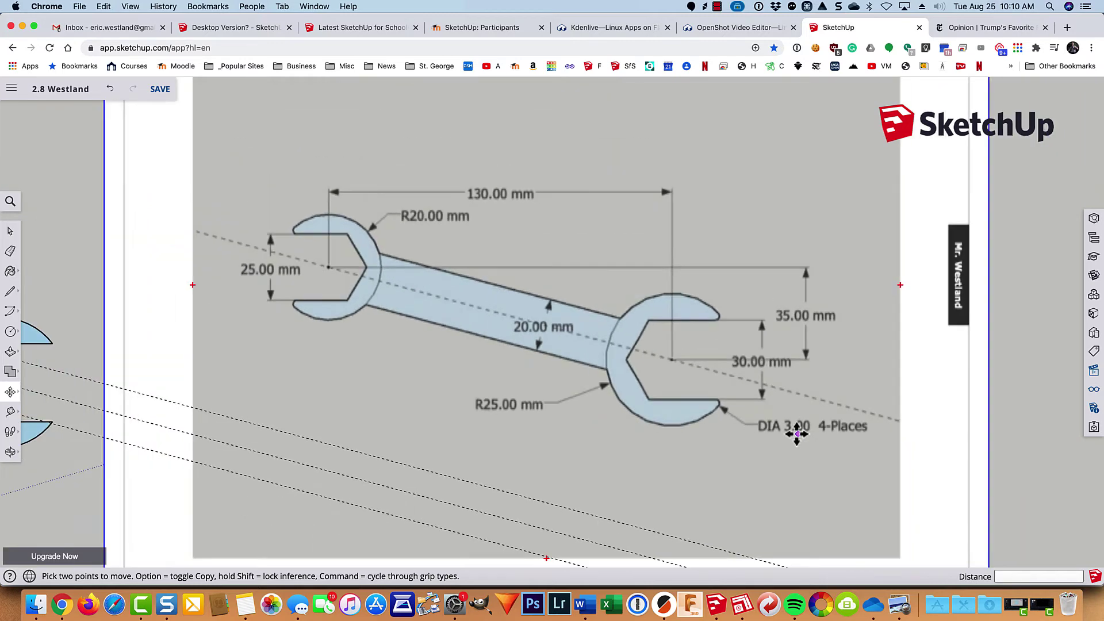
middle_click_drag(421, 493, 919, 450, "shift")
scroll(535, 403, "up", 5)
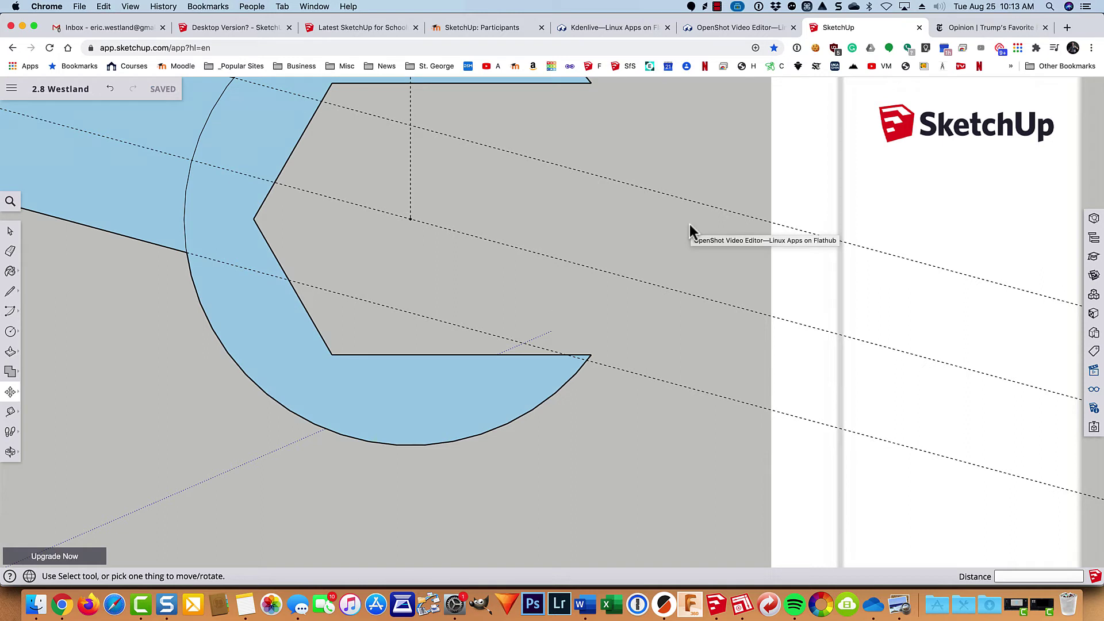
key("c")
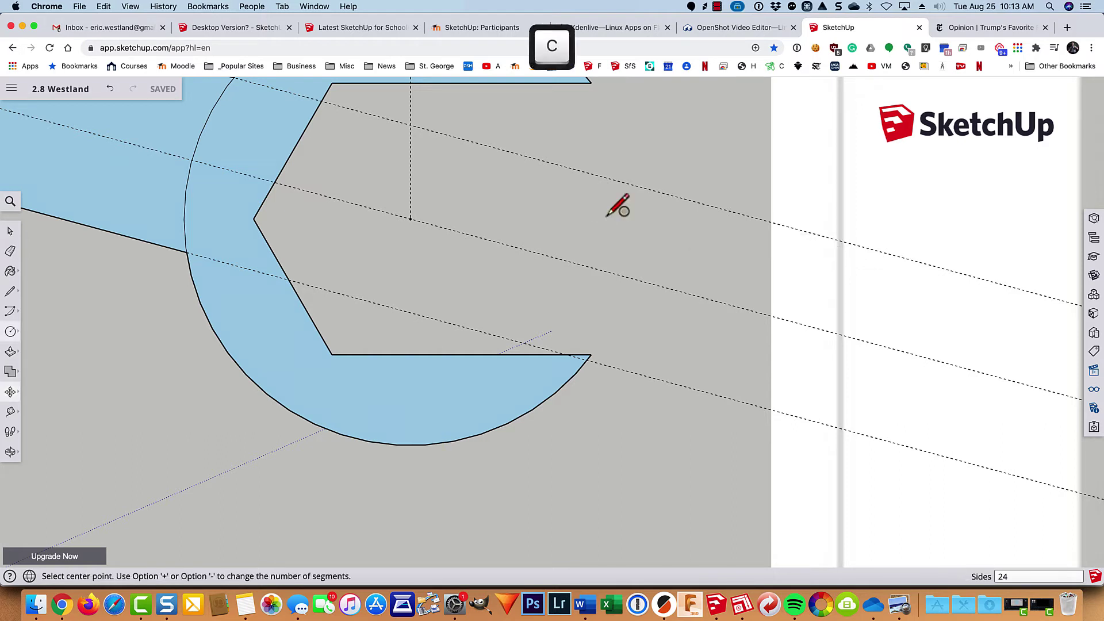
left_click(626, 445)
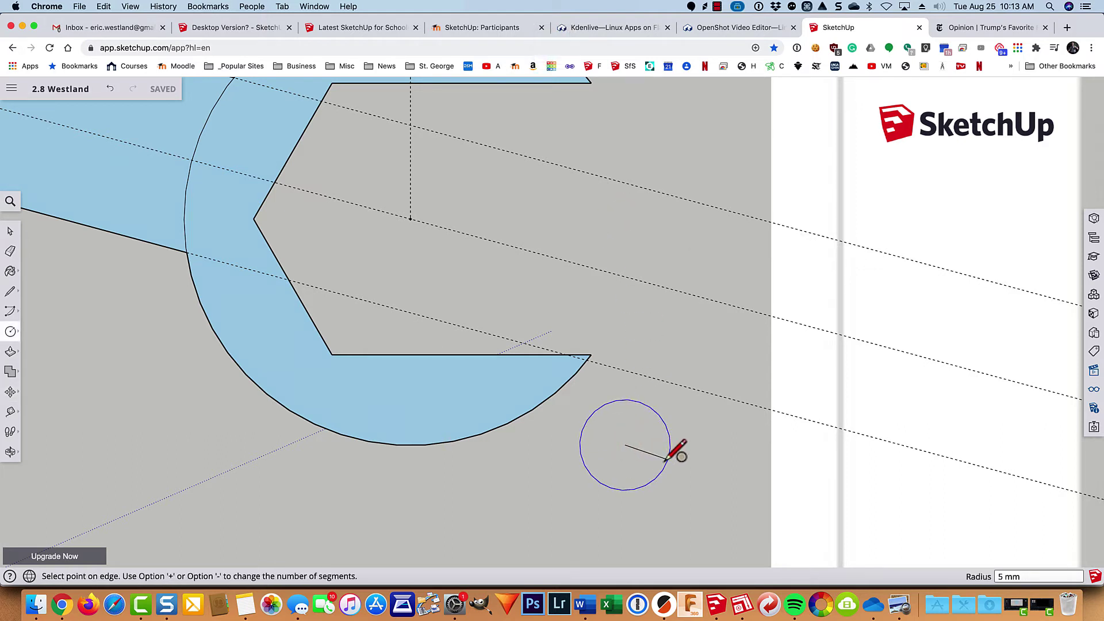
type("1.5")
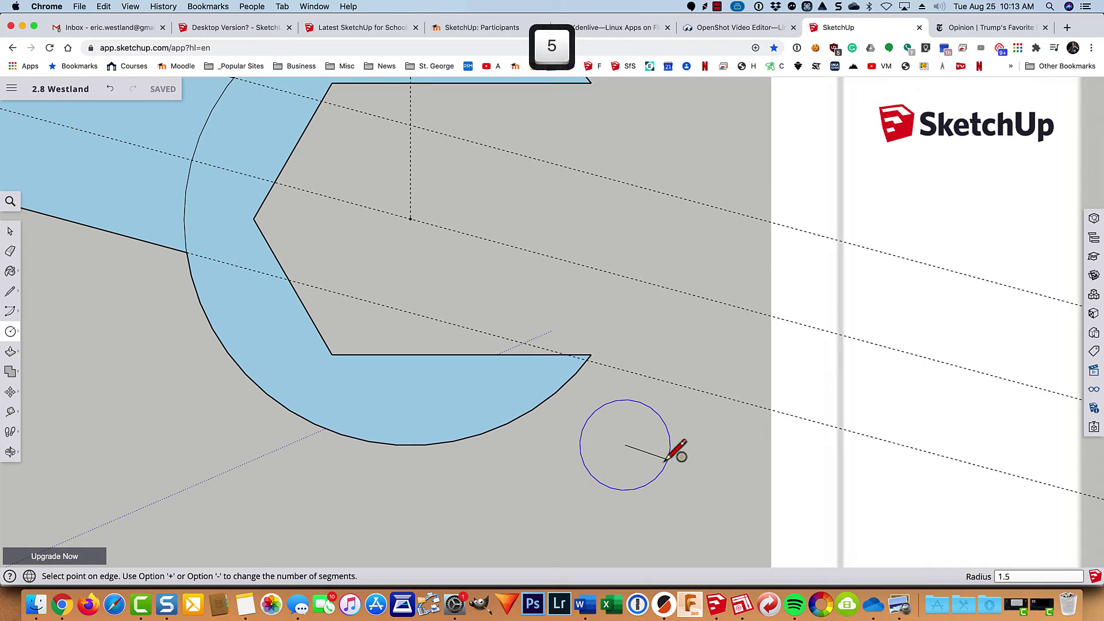
key("Return")
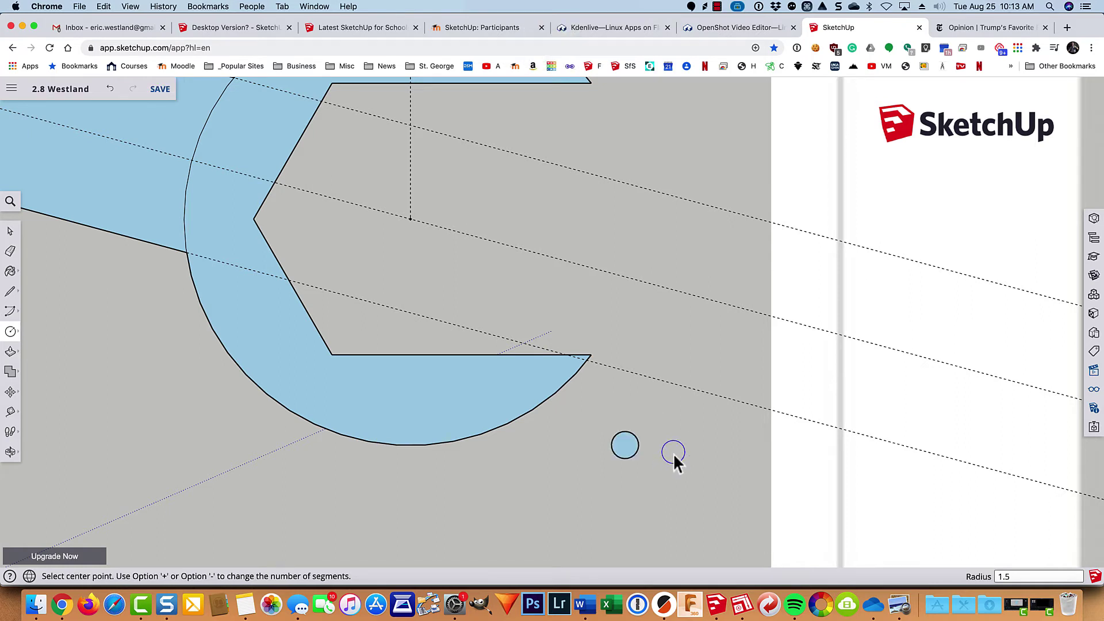
Move the small circle about 11 mm into the tip of the large head's lower jaw, touching the flat jaw edge and outer arc
key("space")
left_click_drag(670, 416, 592, 484)
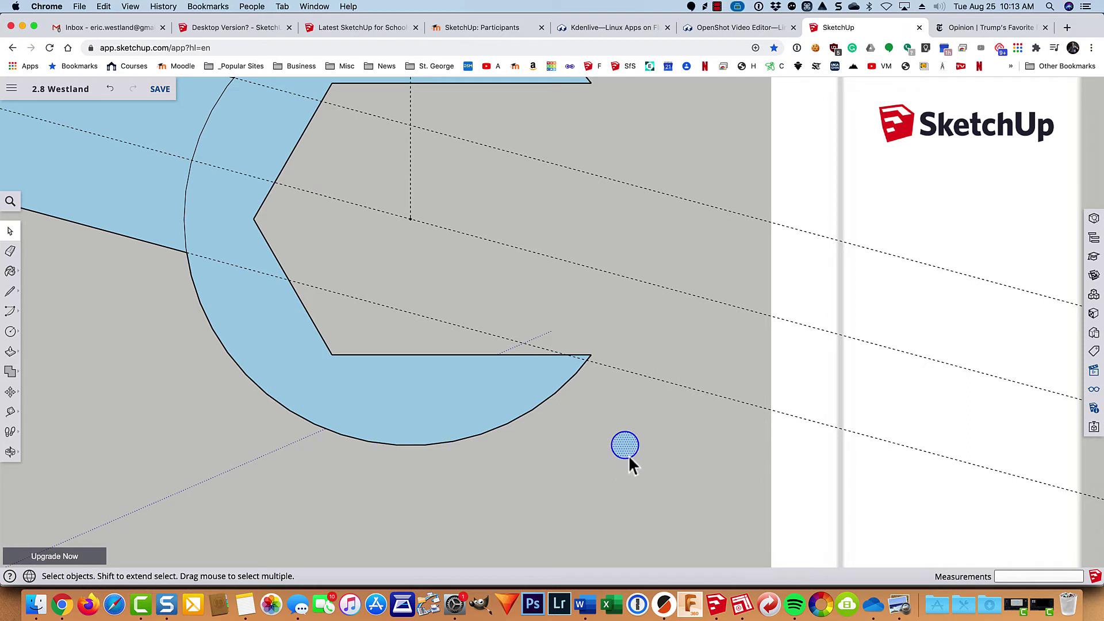
key("m")
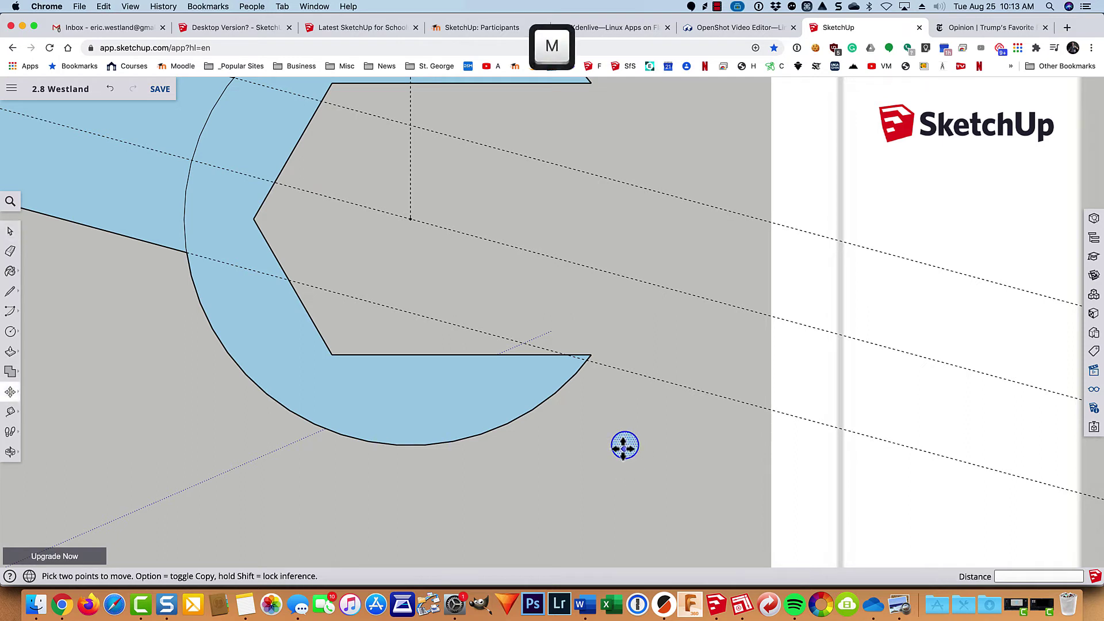
left_click(624, 448)
scroll(577, 390, "up", 5)
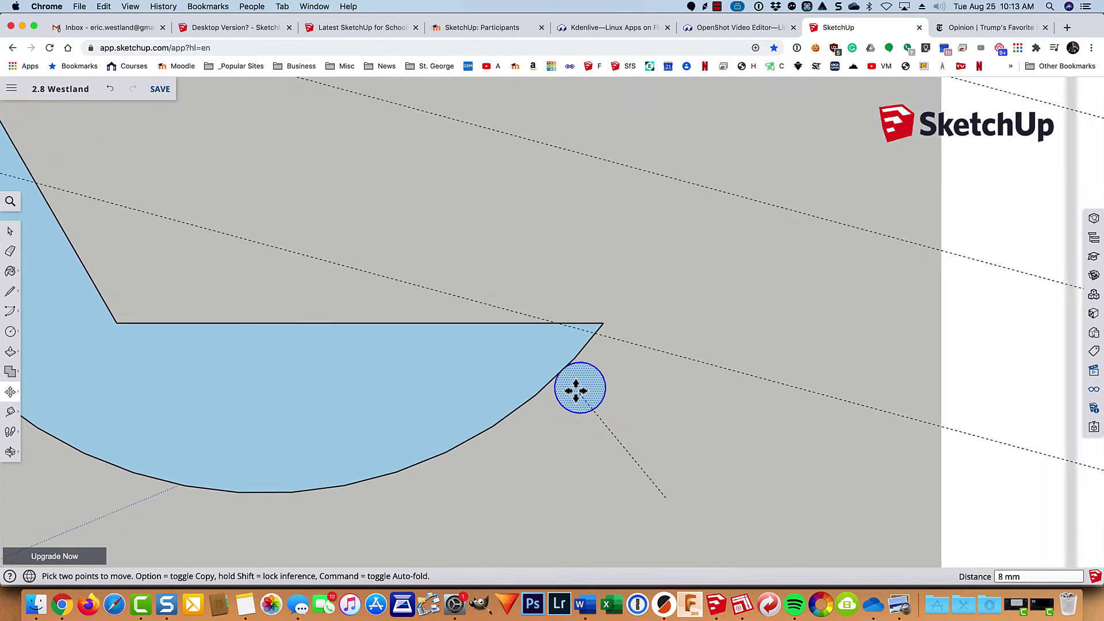
left_click(532, 344)
key("super+z")
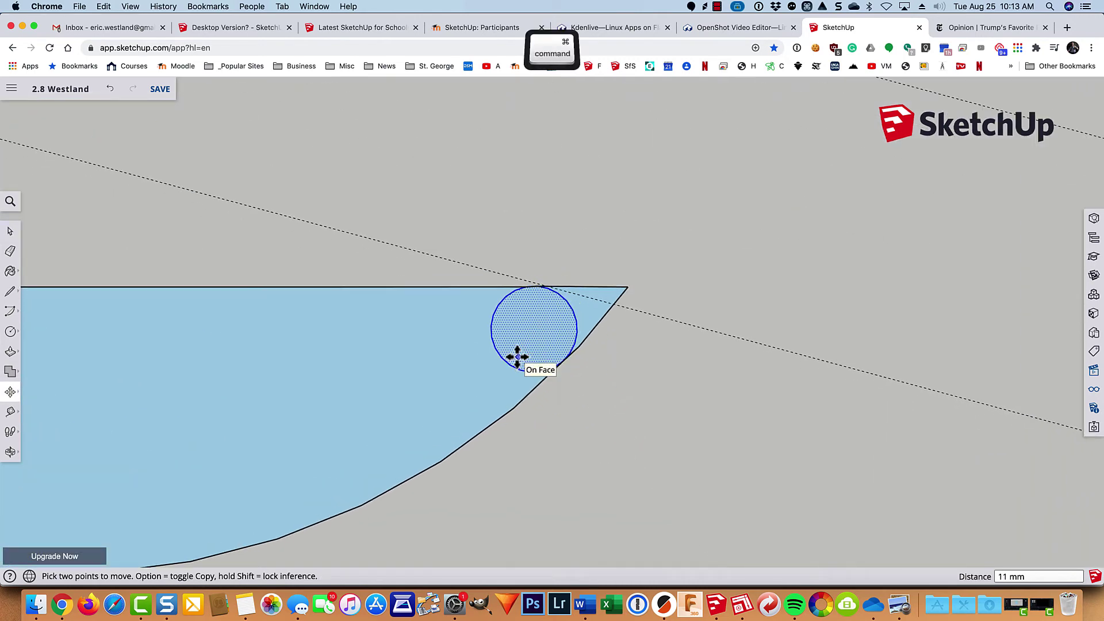
left_click(730, 553)
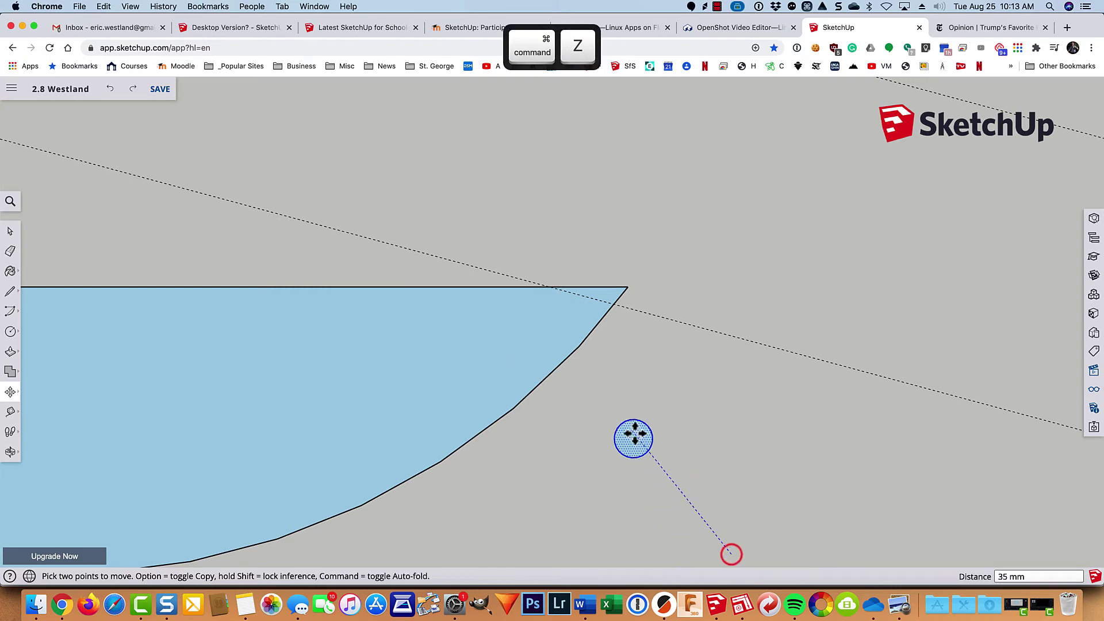
left_click(521, 303)
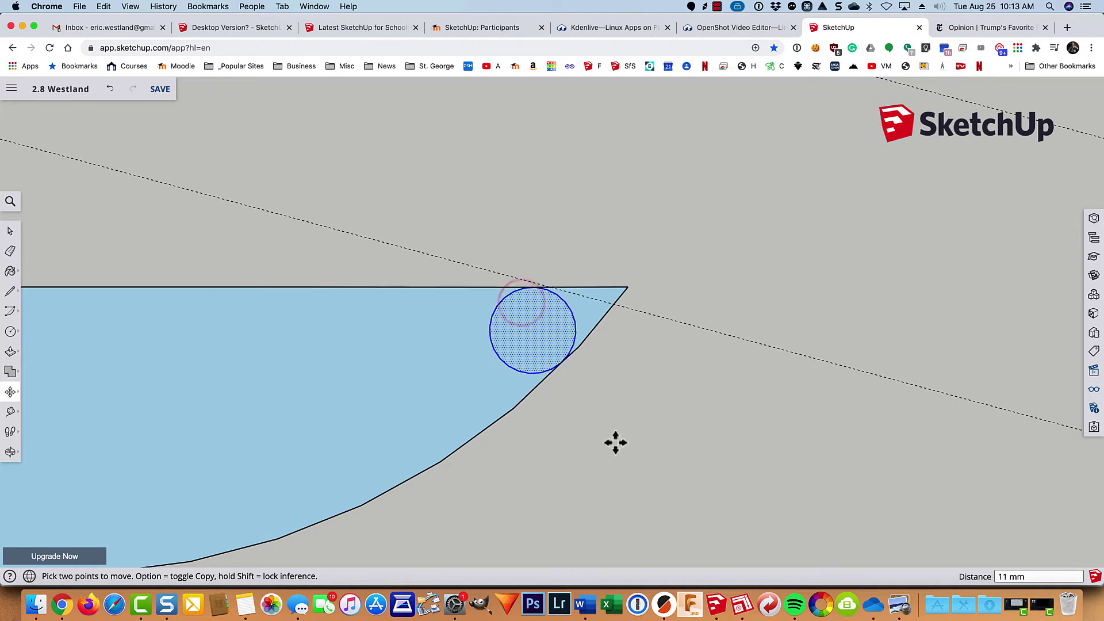
Erase the pointed tip beyond the small circle and the circle's inner arc on the large head's lower jaw
key("e")
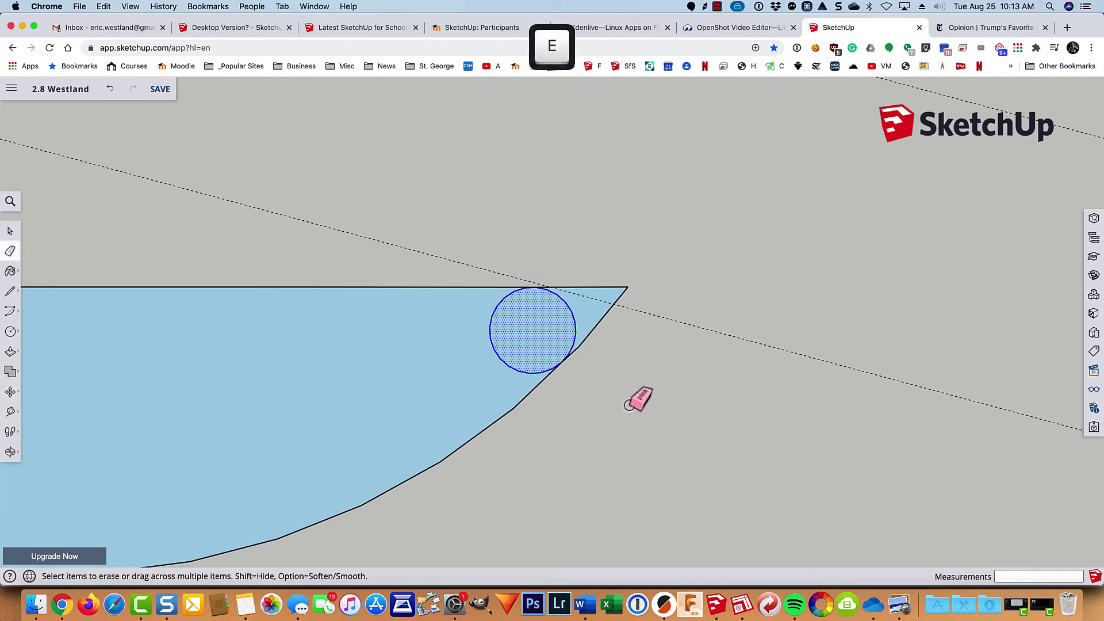
left_click(607, 285)
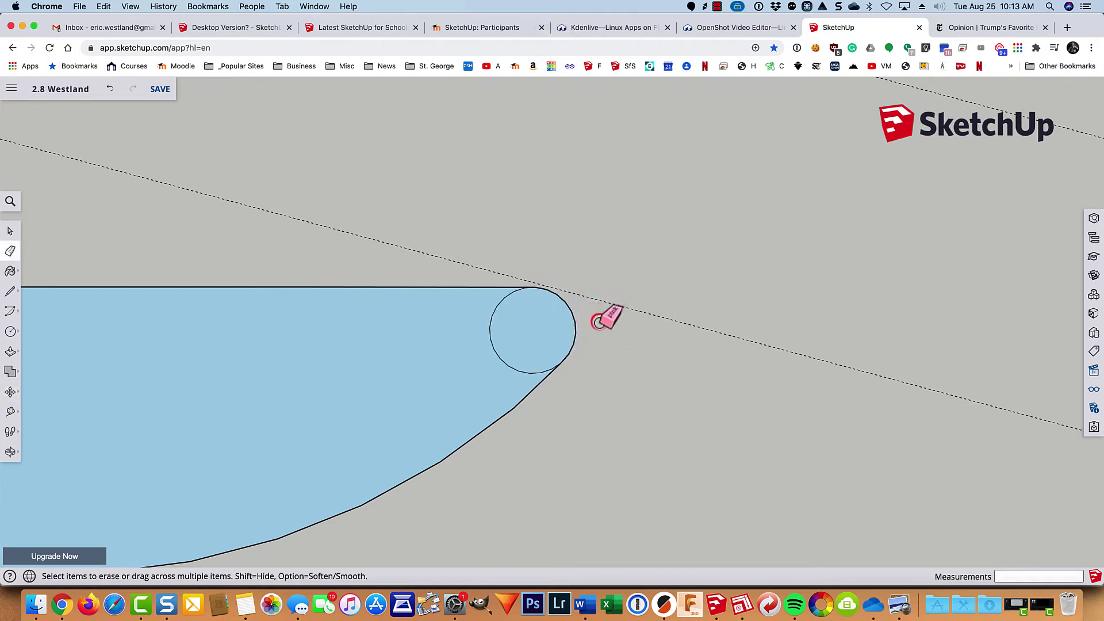
left_click(504, 364)
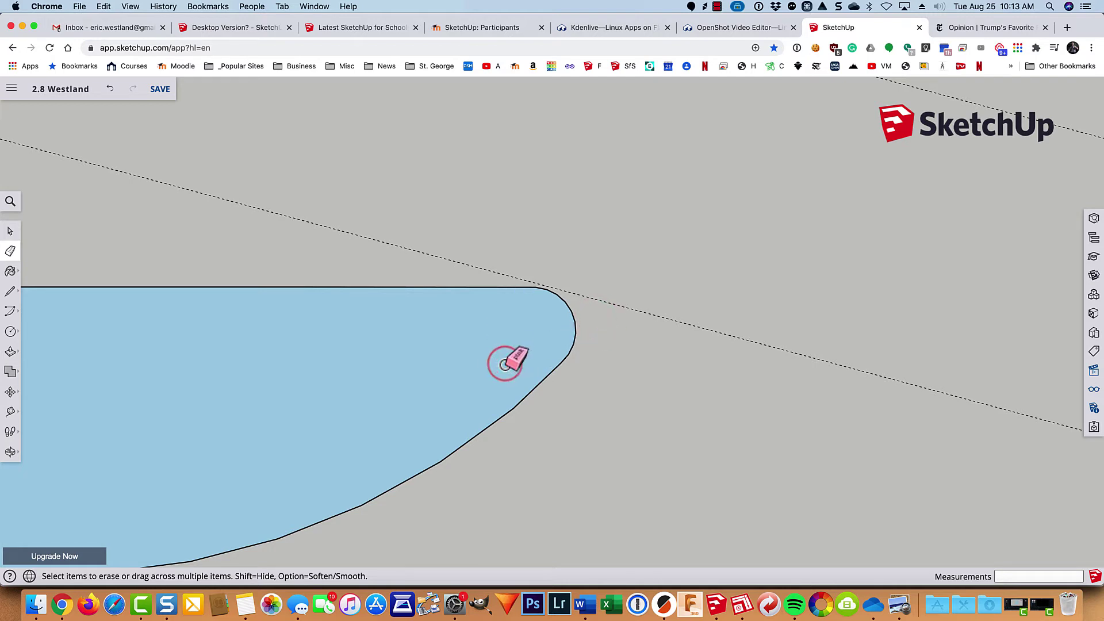
Mark the center point of the rounded tip arc on the large head's lower jaw with Find Center
key("space")
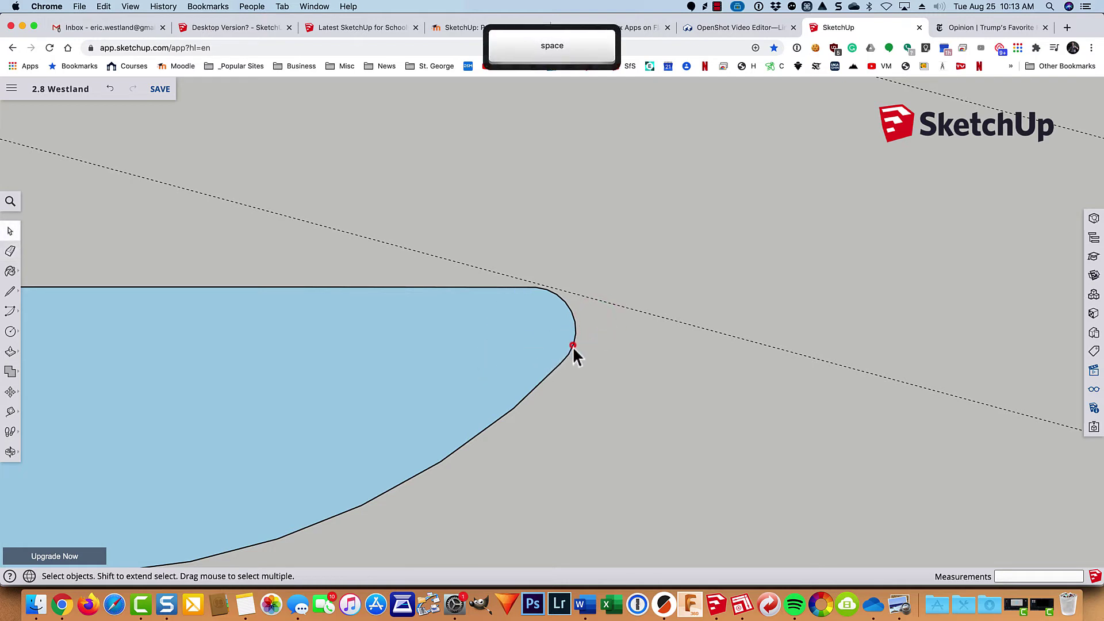
right_click(572, 346)
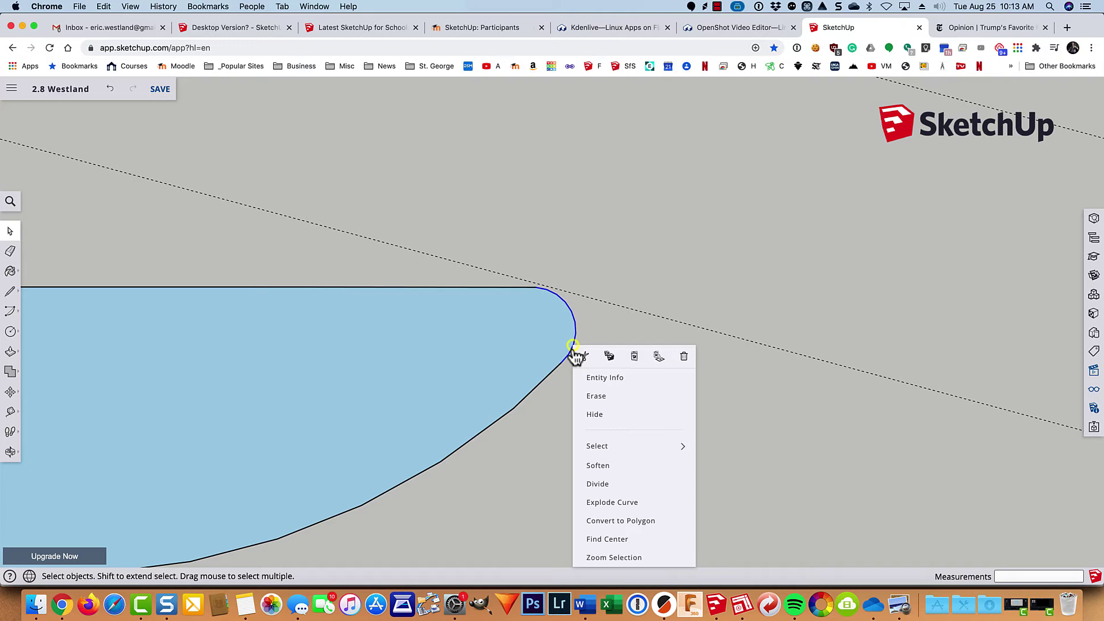
left_click(594, 539)
Draw a circle of radius 1.5 mm in the empty space just below the tip of the large head's upper jaw
scroll(661, 426, "down", 5)
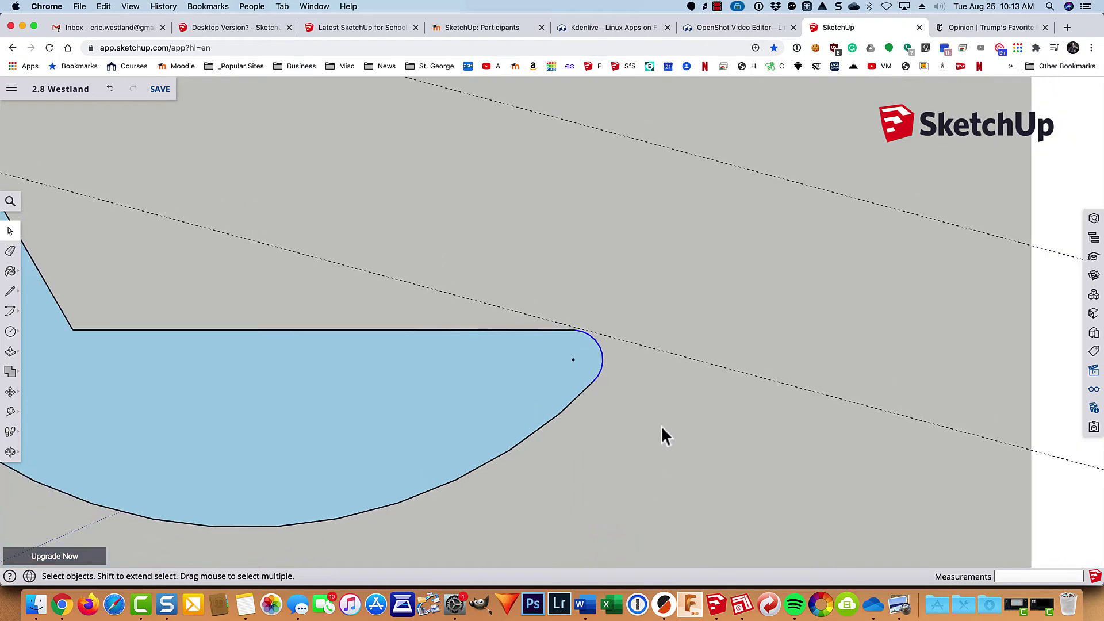
key("shift")
middle_click_drag(700, 183, 682, 246, "shift")
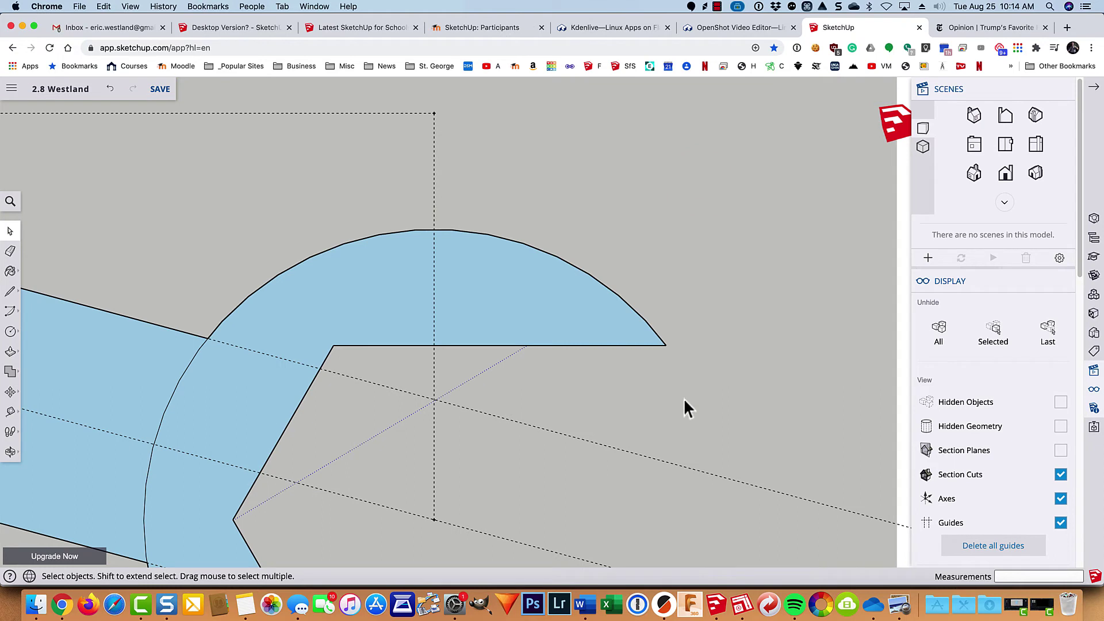
key("c")
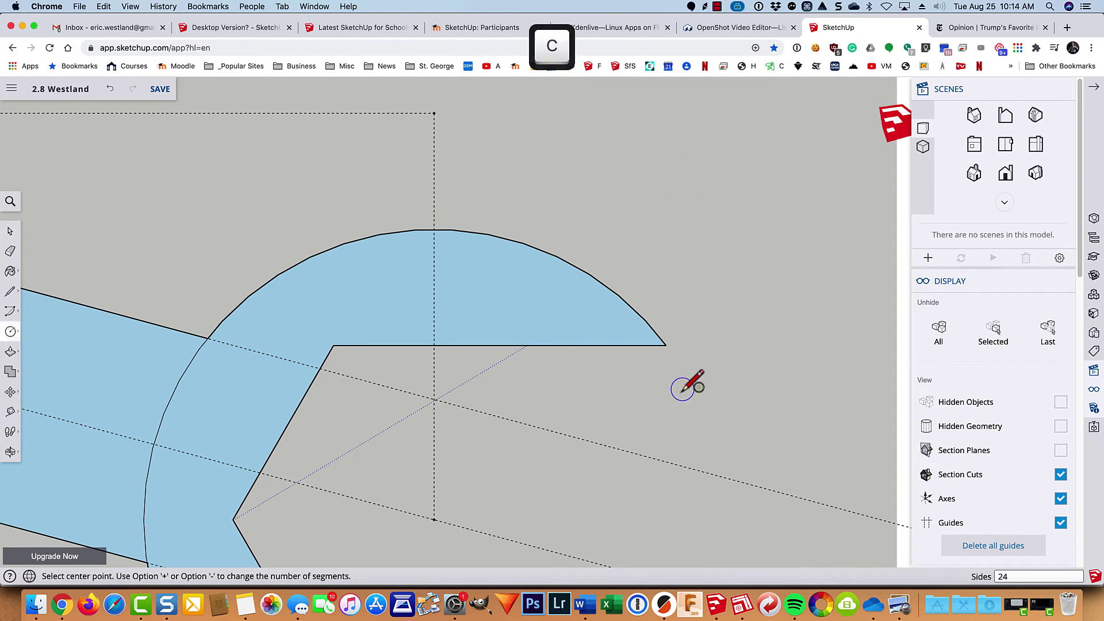
left_click(683, 389)
type("1.5")
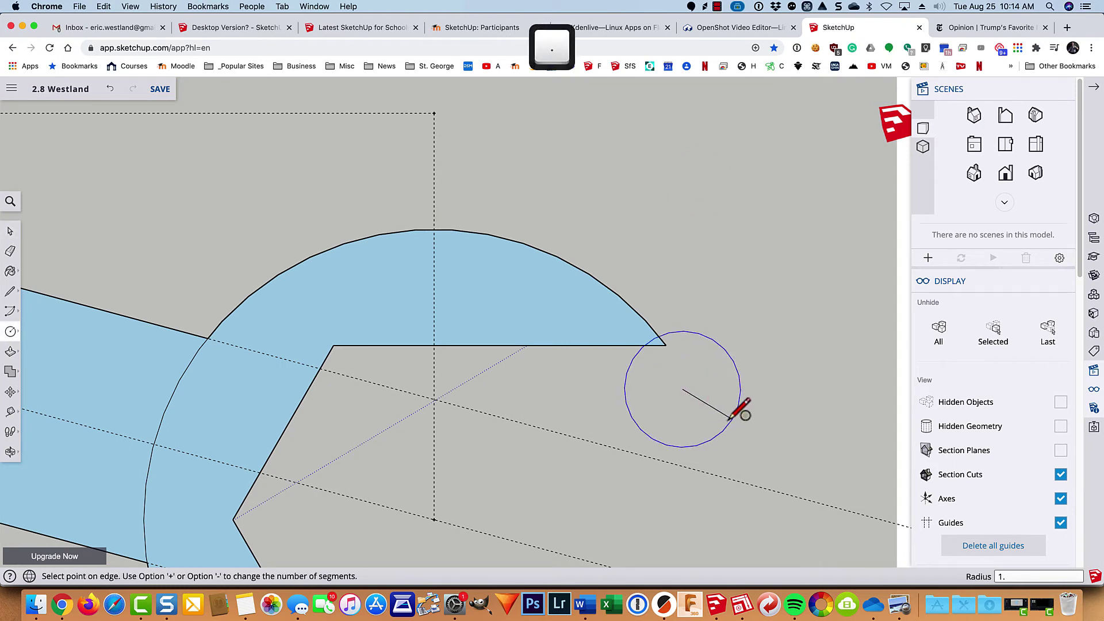
key("Return")
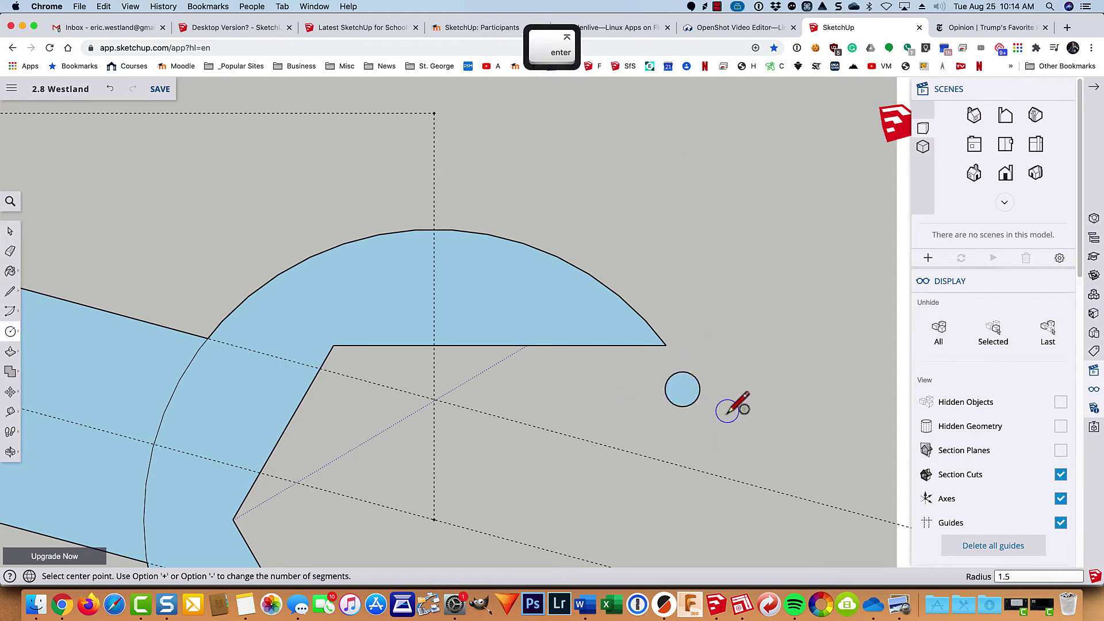
Select the small circle and move it about 8 mm to the open space outside the large head's upper jaw arc
key("space")
left_click(685, 392)
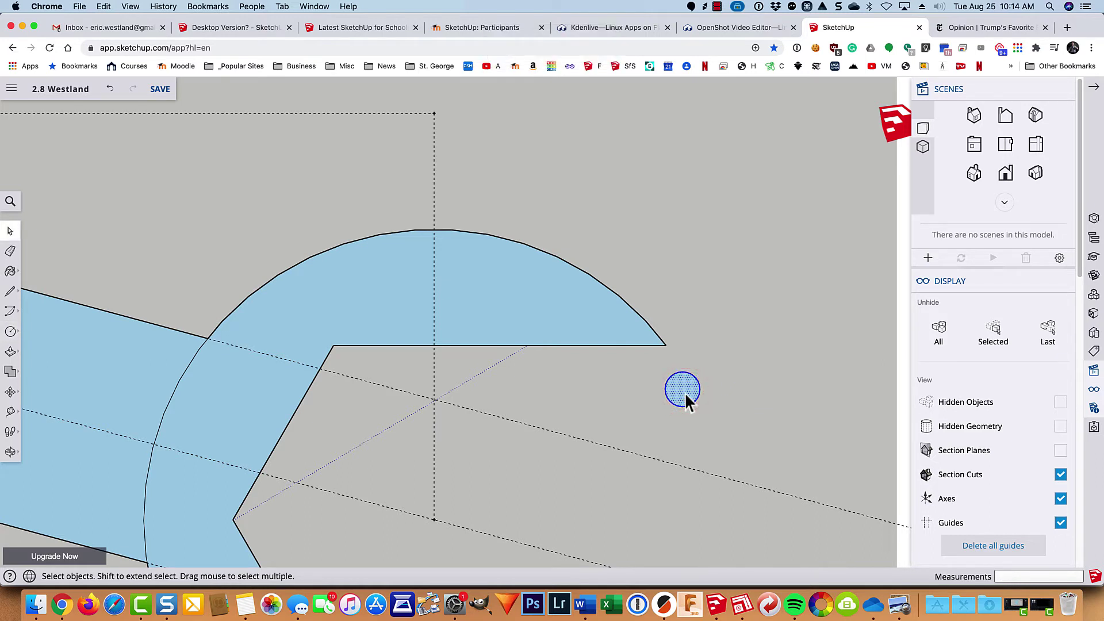
key("m")
left_click(685, 392)
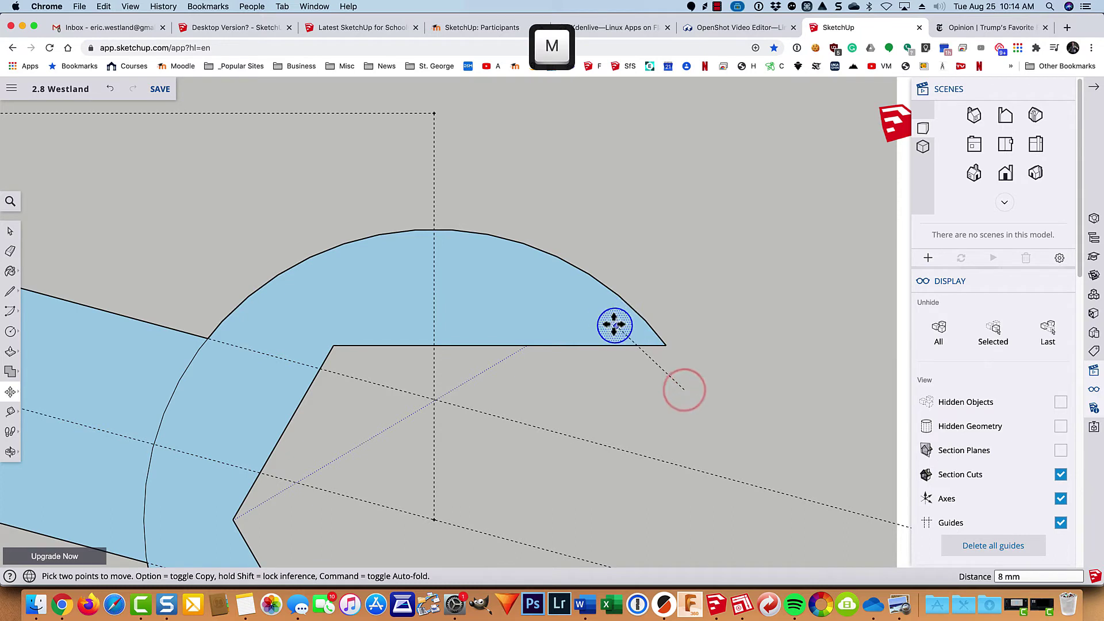
scroll(615, 326, "up", 5)
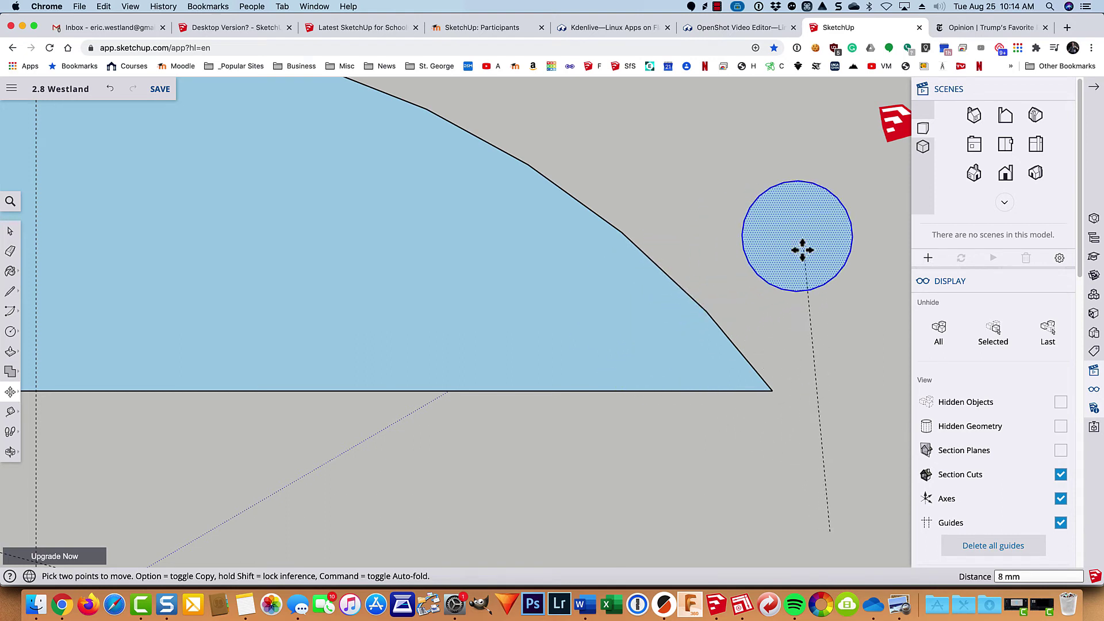
left_click(803, 249)
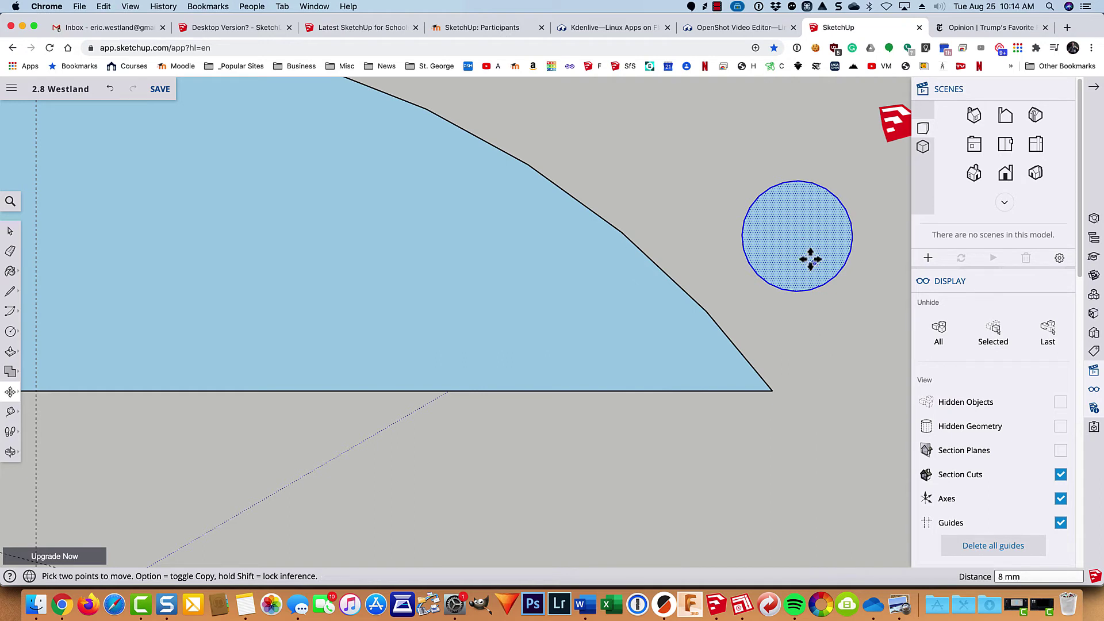
Set the model's length precision to 0.000 and turn off length snapping
left_click(1094, 410)
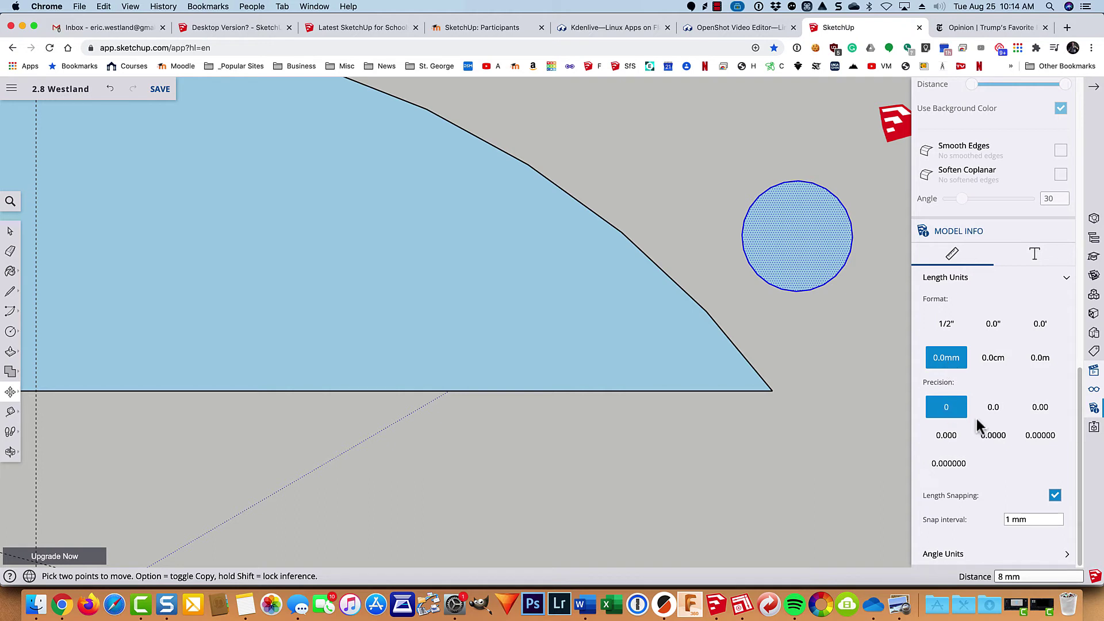
left_click(950, 437)
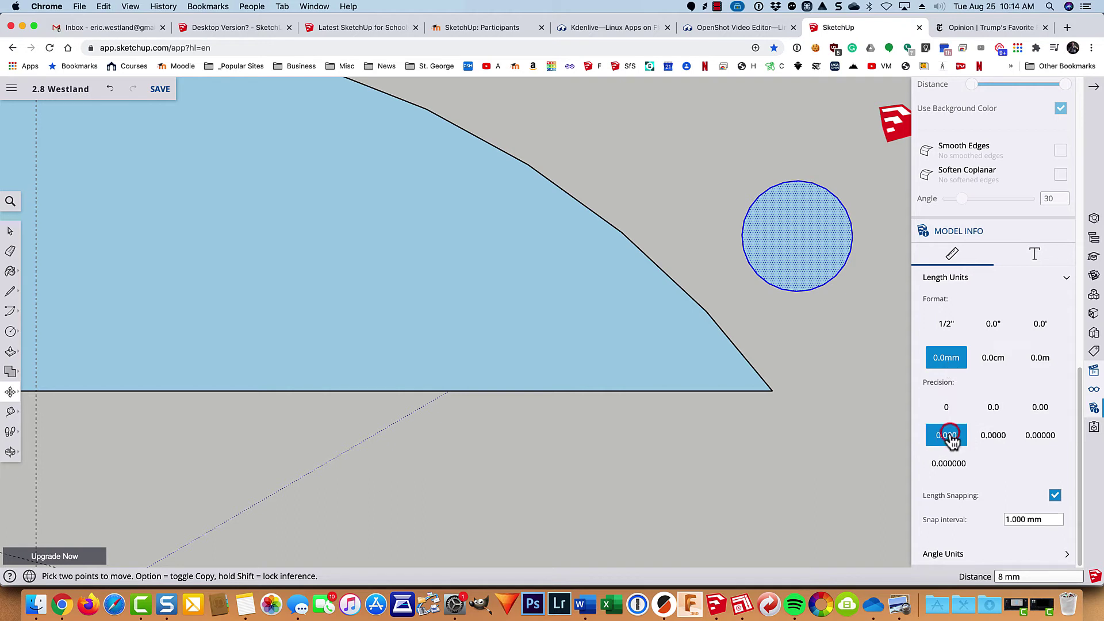
left_click(1056, 496)
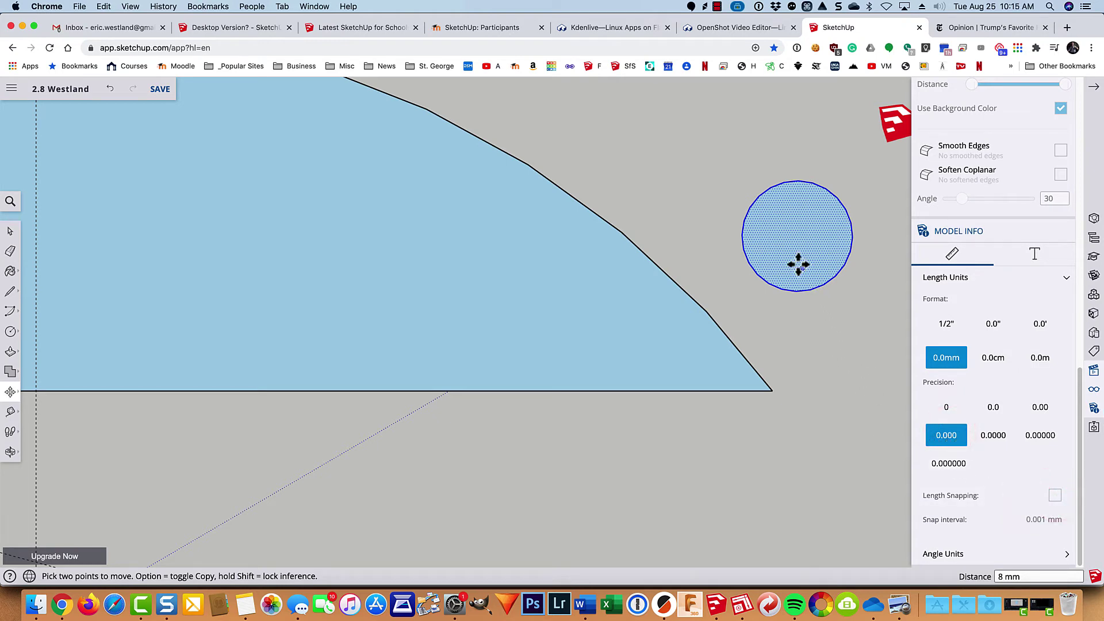
Move the small circle about 4.8 mm into the upper jaw's tip, touching the flat jaw edge and the outer arc
left_click(796, 239)
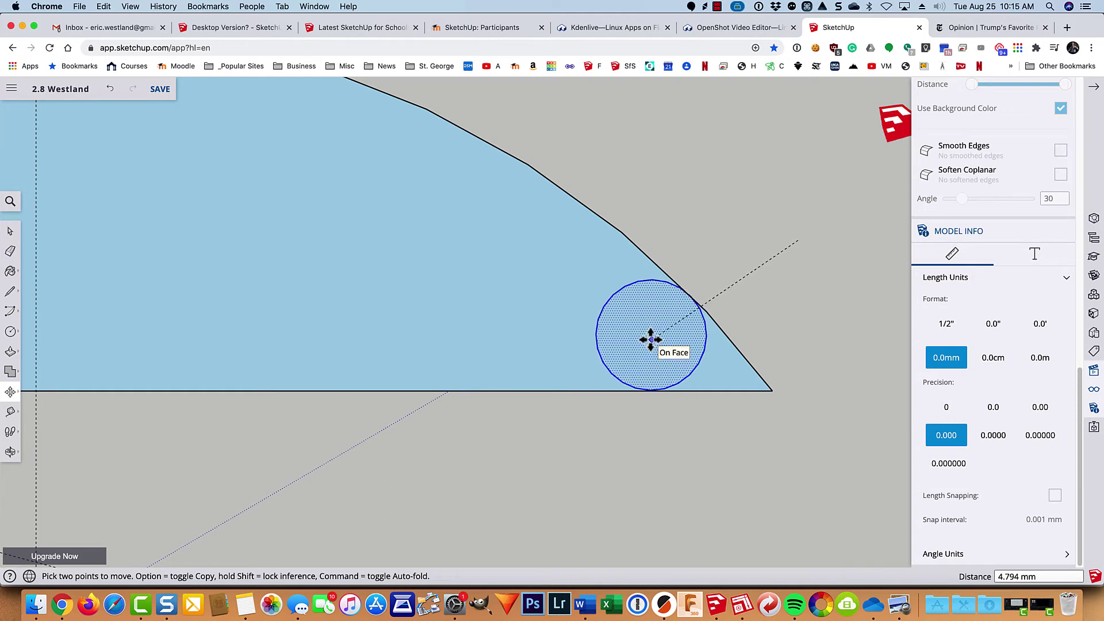
left_click(651, 339)
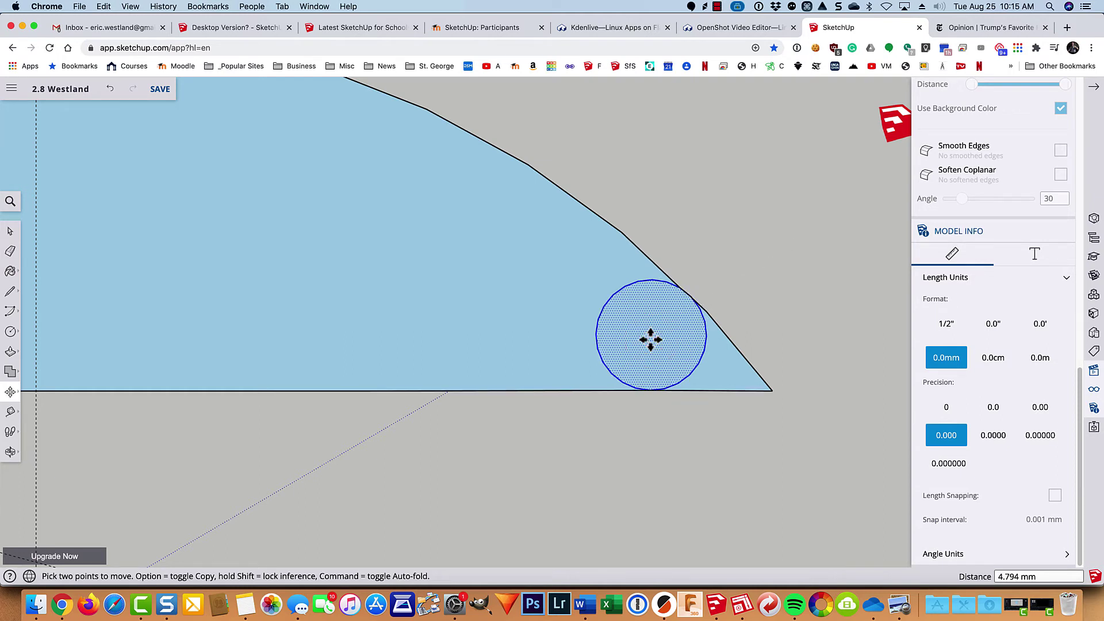
Erase the upper jaw's pointed tip, the leftover edge stub outside the circle and all of the circle's inner arc segments
key("e")
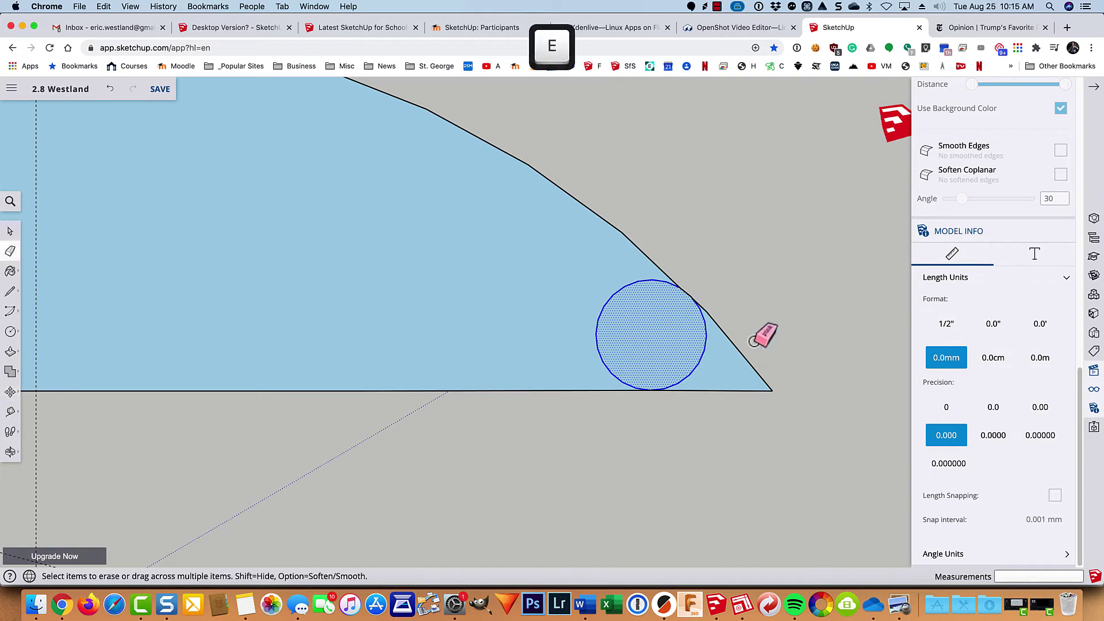
left_click_drag(753, 332, 726, 397)
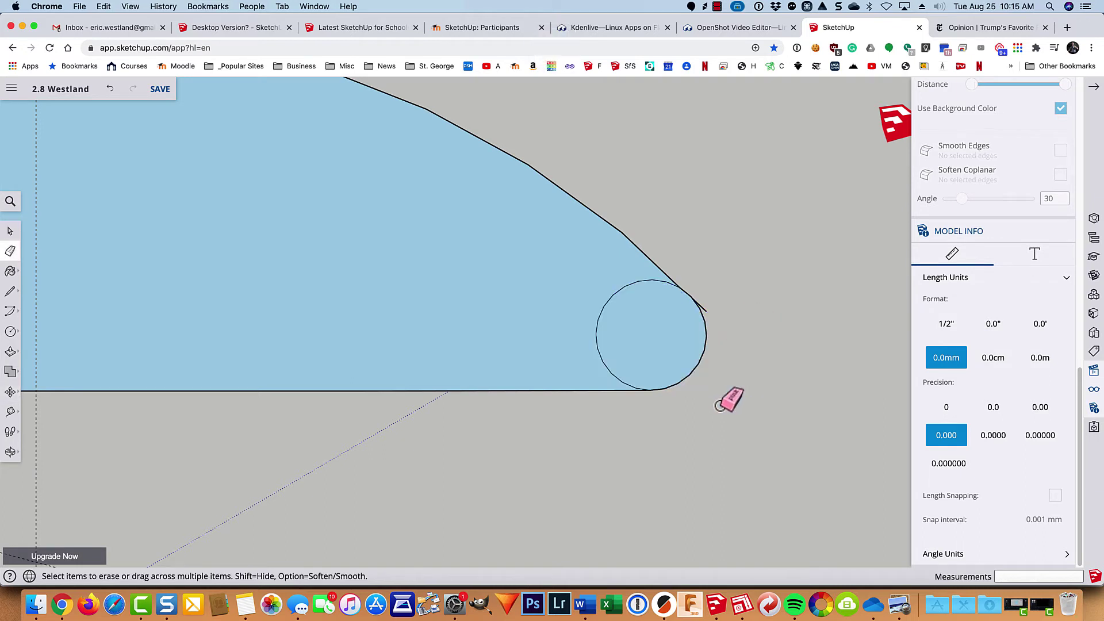
scroll(715, 311, "up", 2)
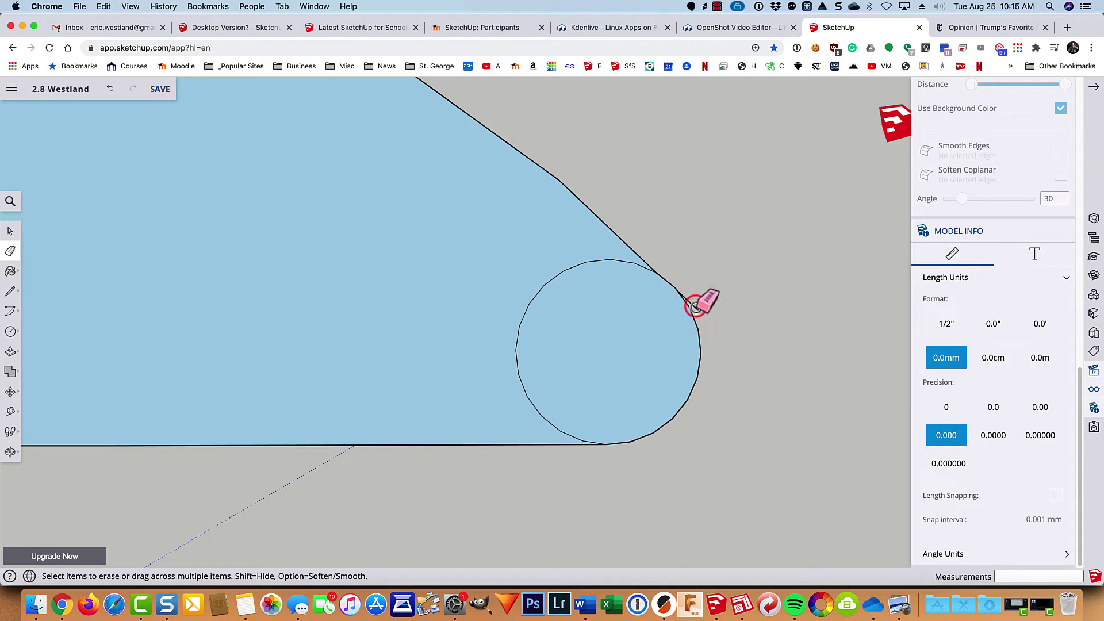
scroll(687, 289, "up", 4)
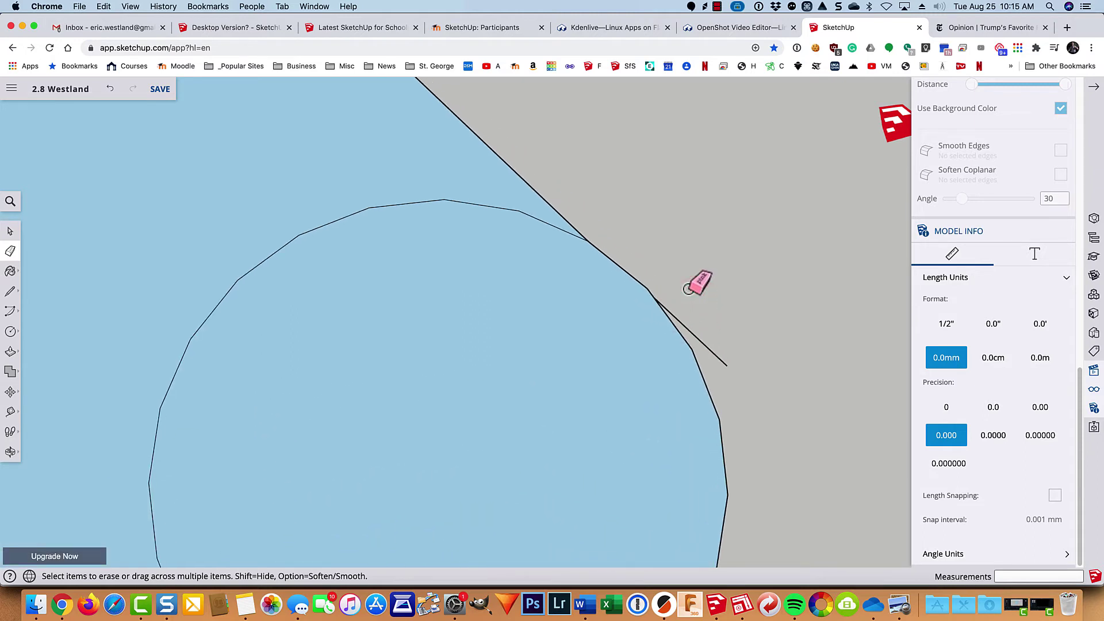
left_click(682, 325)
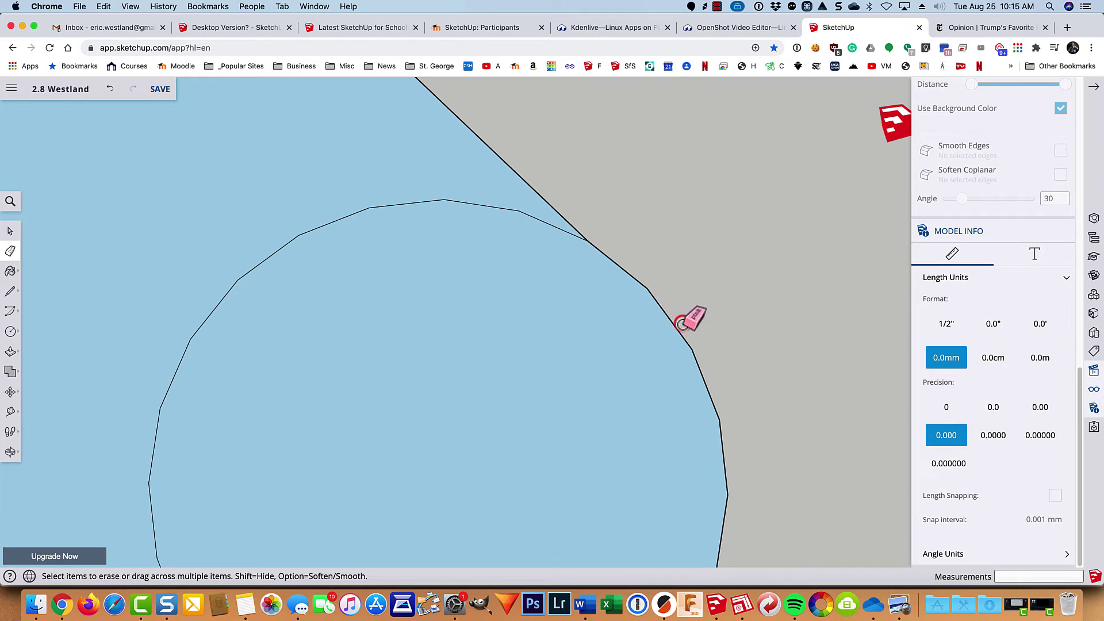
left_click(552, 224)
scroll(541, 299, "down", 4)
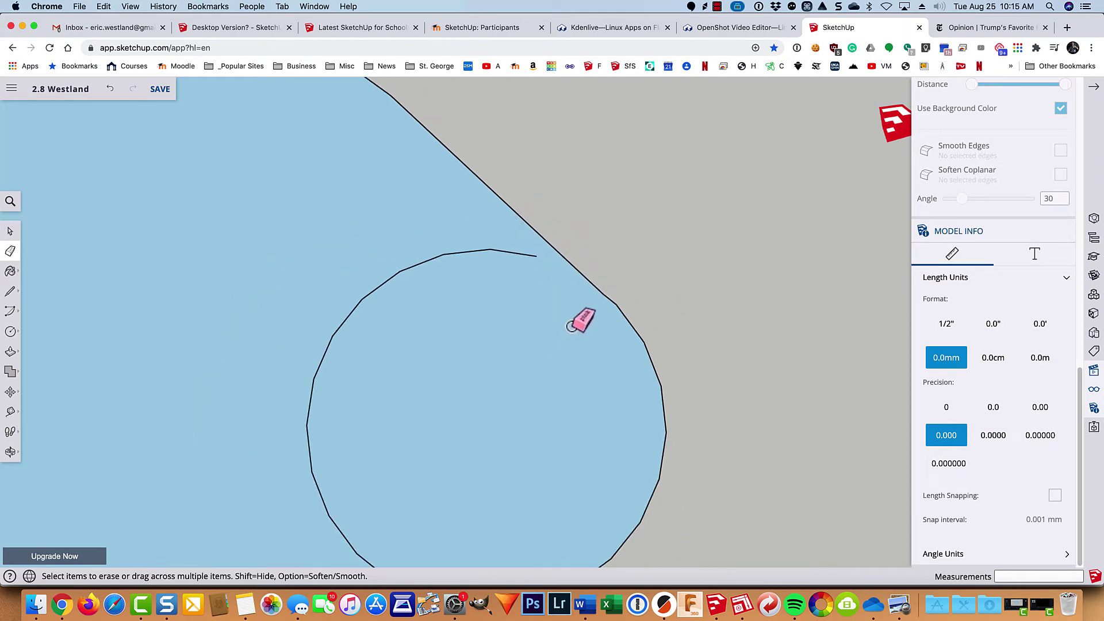
mouse_move(550, 285)
left_mouse_down()
mouse_move(513, 282)
mouse_move(448, 304)
mouse_move(415, 344)
mouse_move(404, 415)
mouse_move(414, 353)
mouse_move(436, 313)
mouse_move(409, 421)
mouse_move(466, 490)
left_mouse_up()
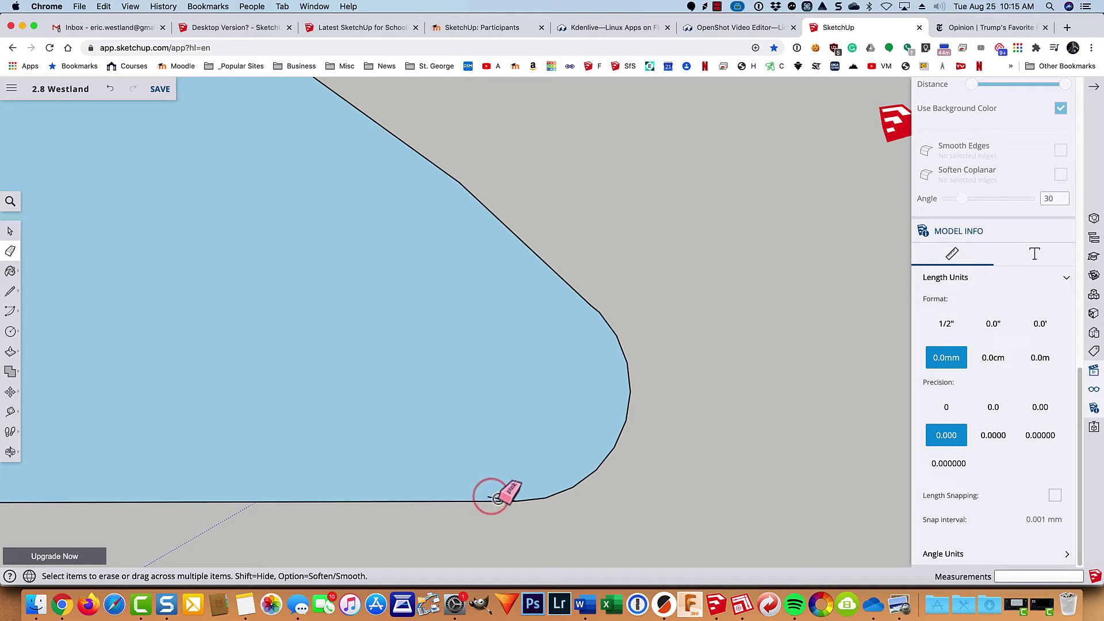
left_click(494, 497)
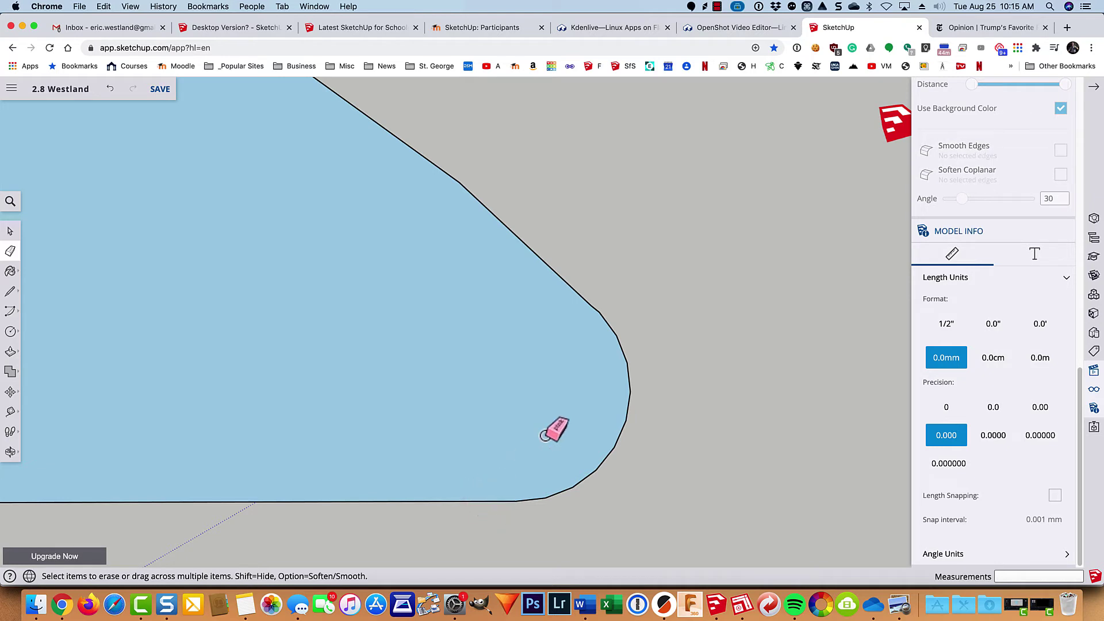
key("space")
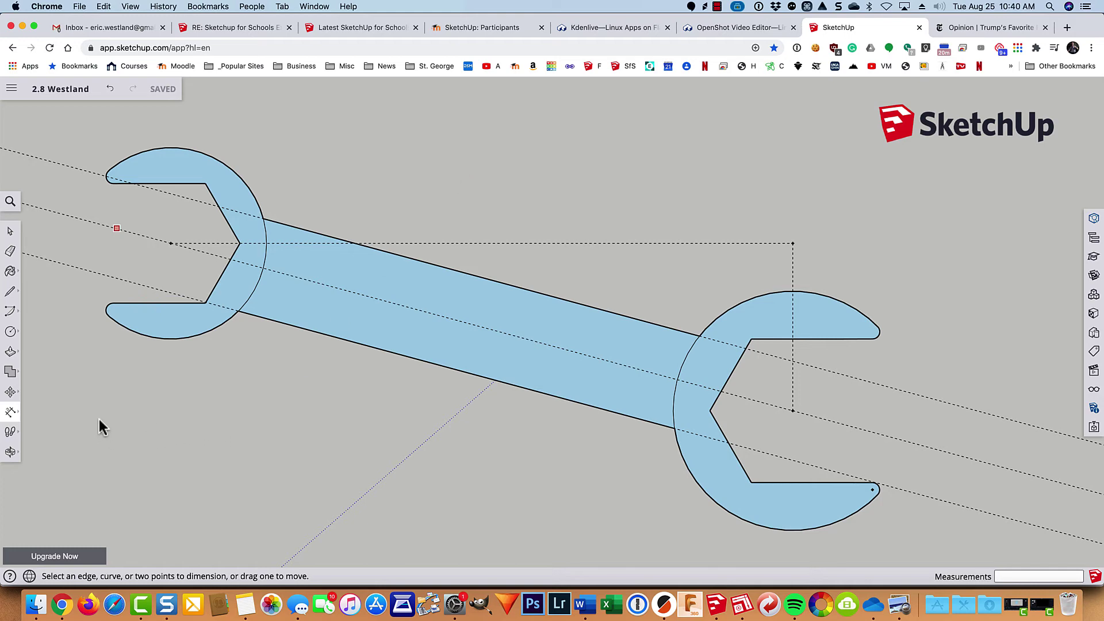
left_click(10, 413)
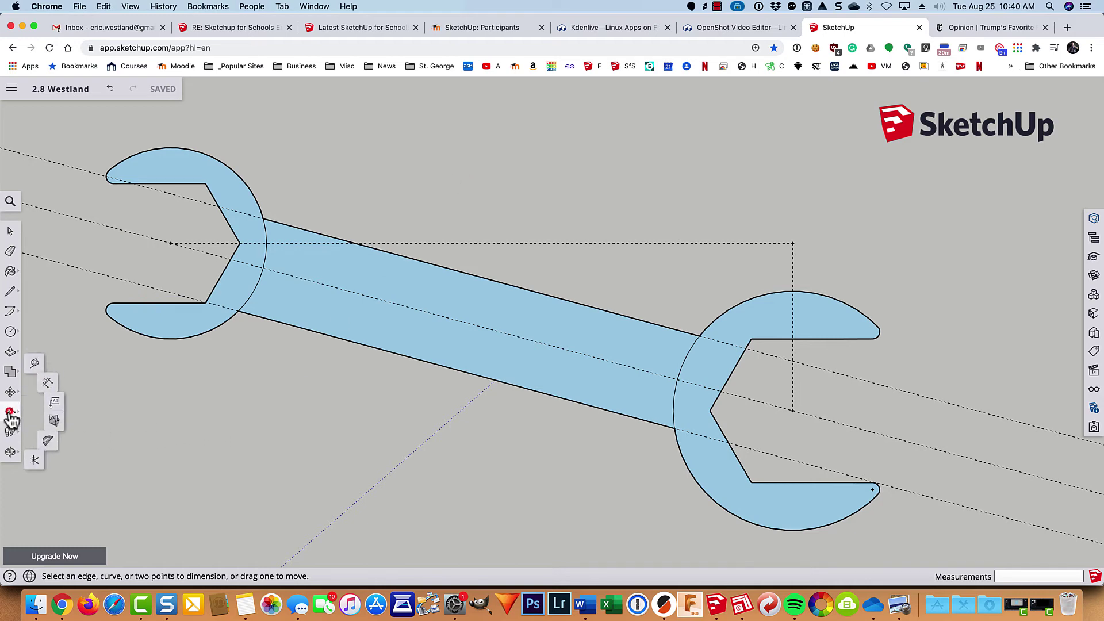
left_click(58, 378)
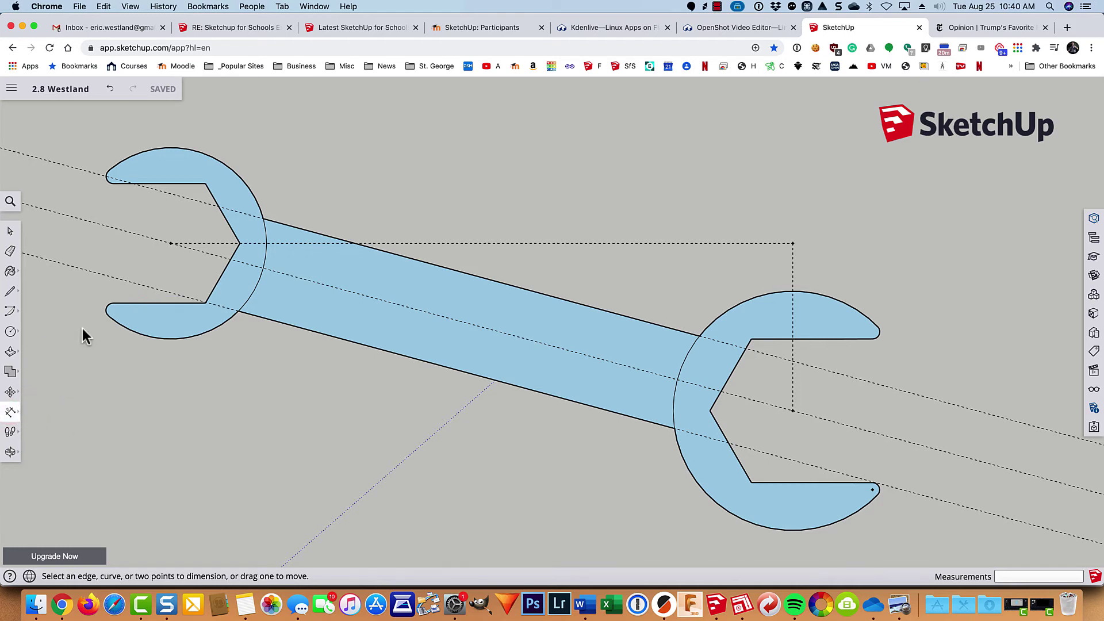
key("Escape")
Erase the horizontal and vertical guides and the two guides along the handle edges, keeping only the center guide
key("e")
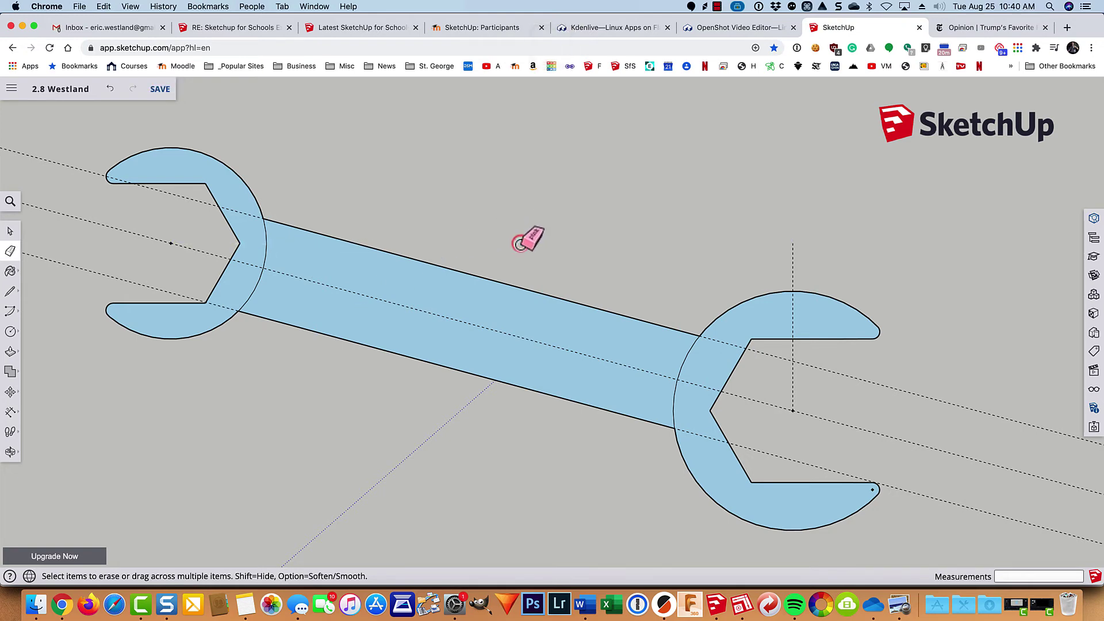
left_click(793, 352)
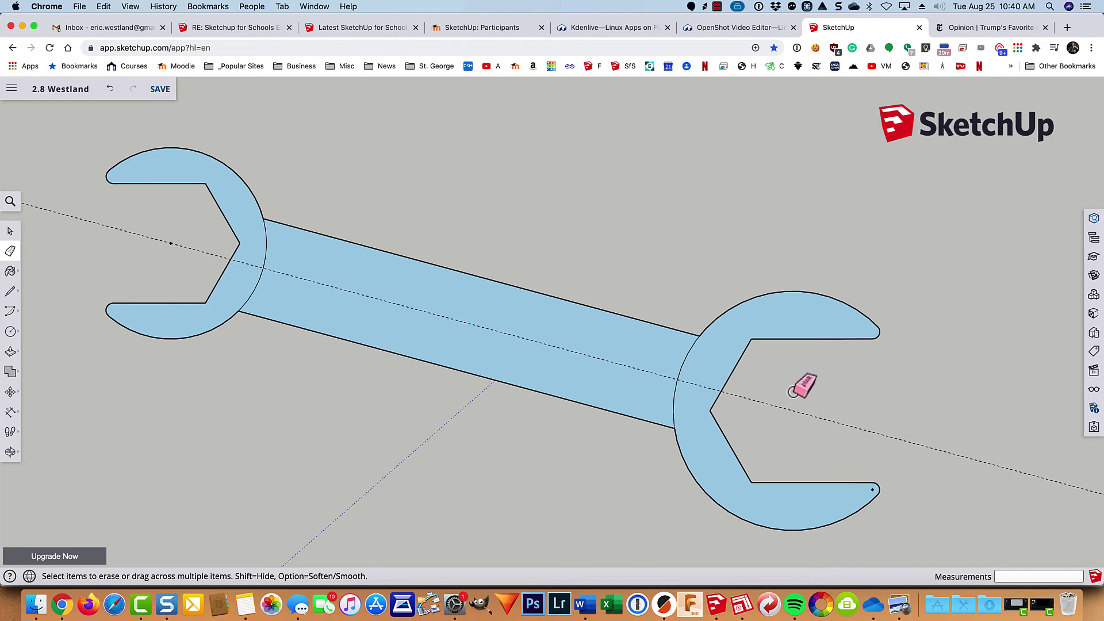
key("space")
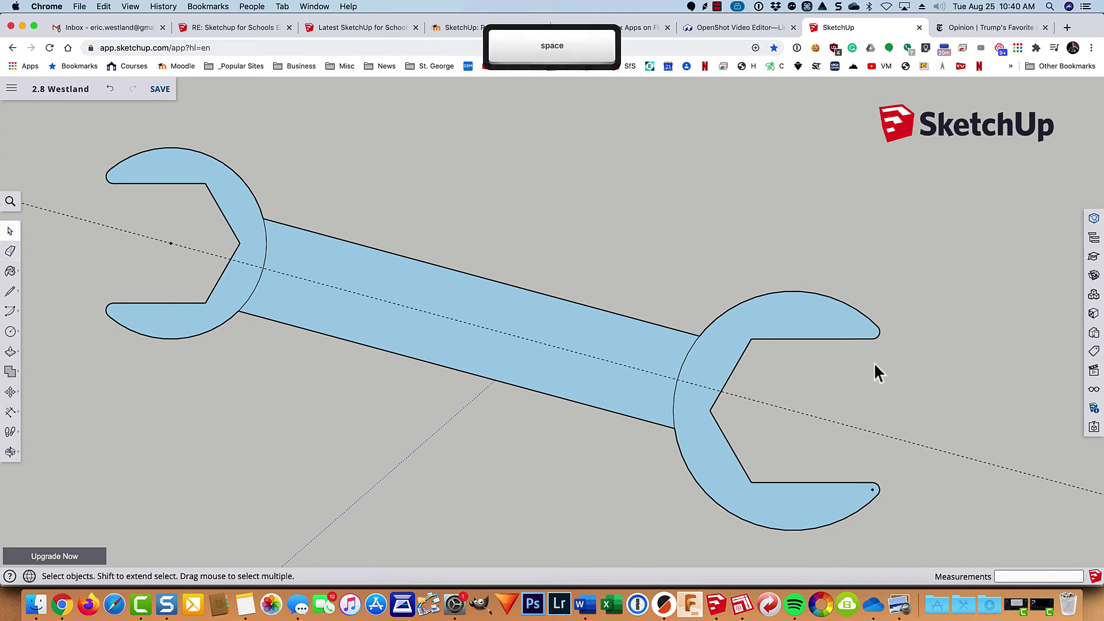
left_click(843, 304)
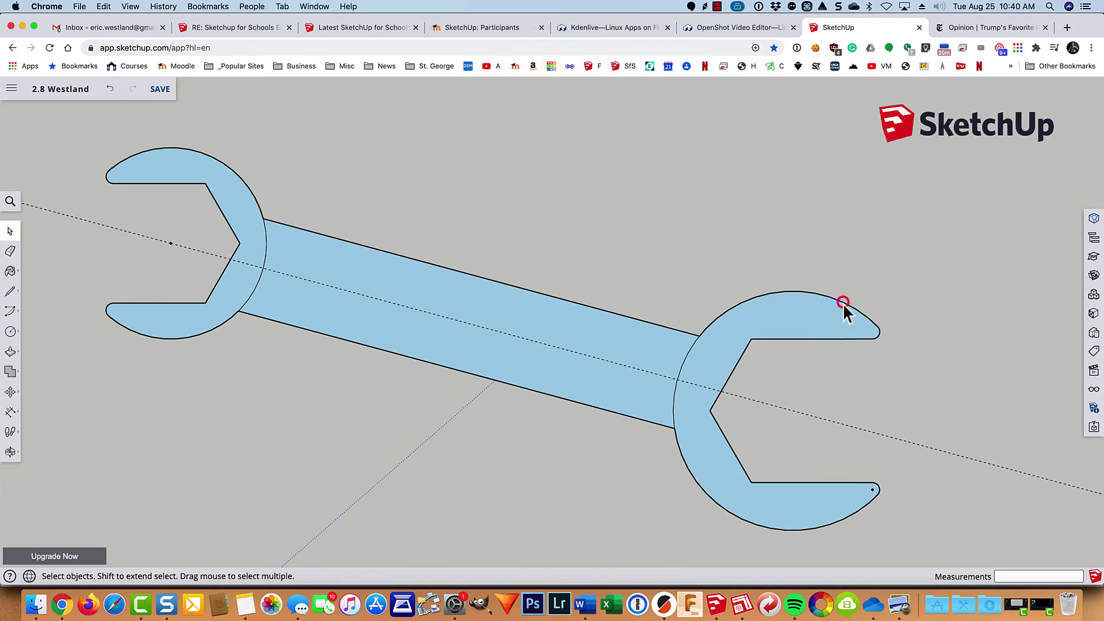
left_click(848, 305)
scroll(849, 307, "up", 4)
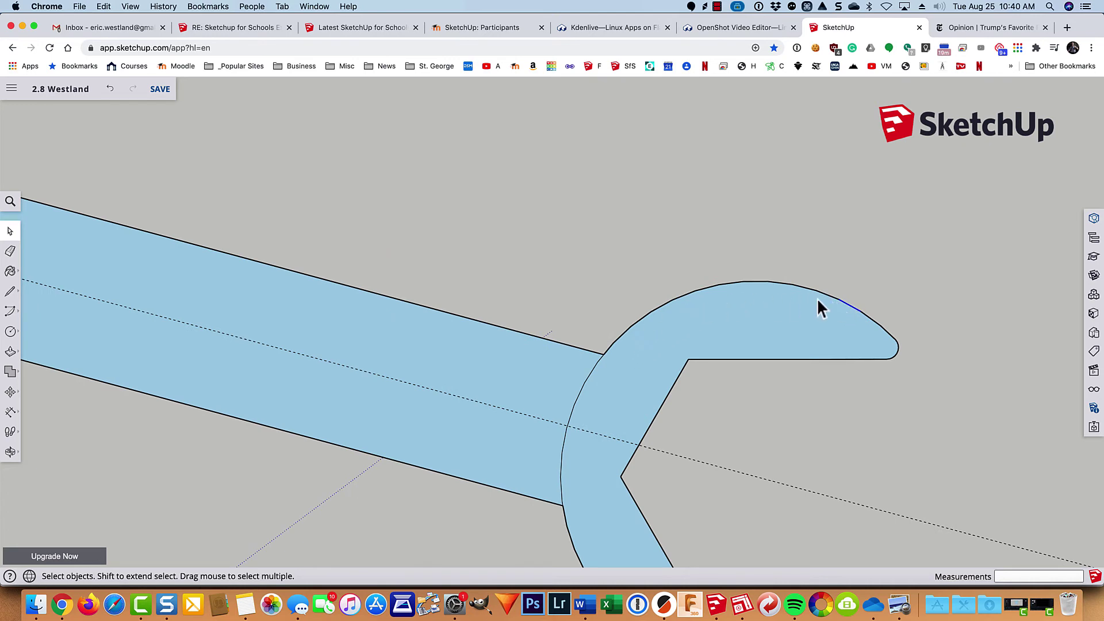
scroll(685, 297, "down", 6)
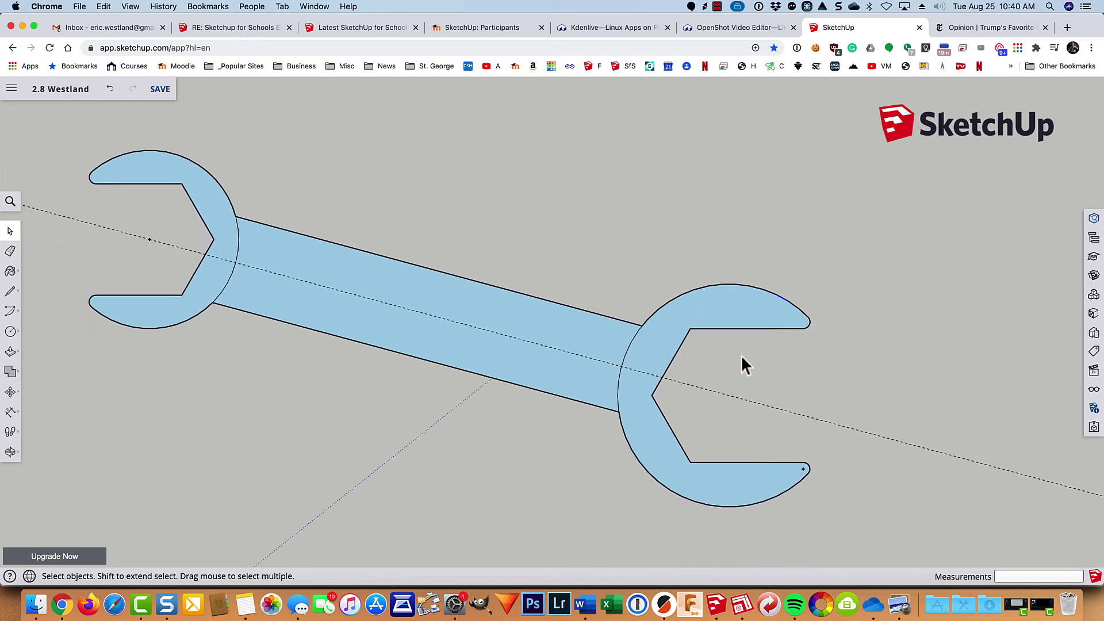
left_click(12, 412)
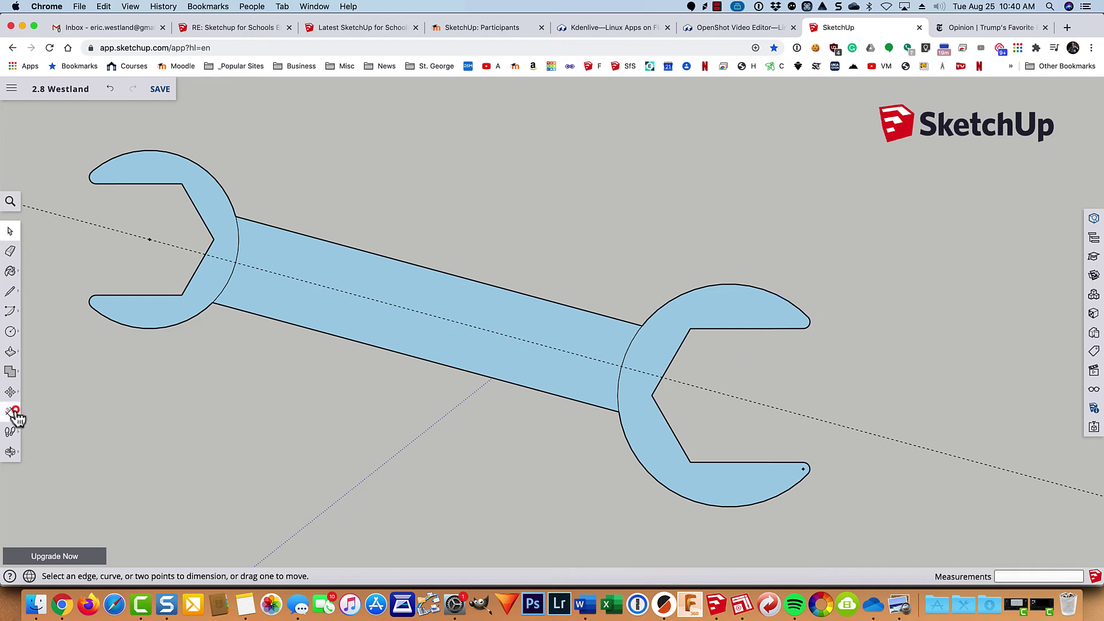
left_click(776, 294)
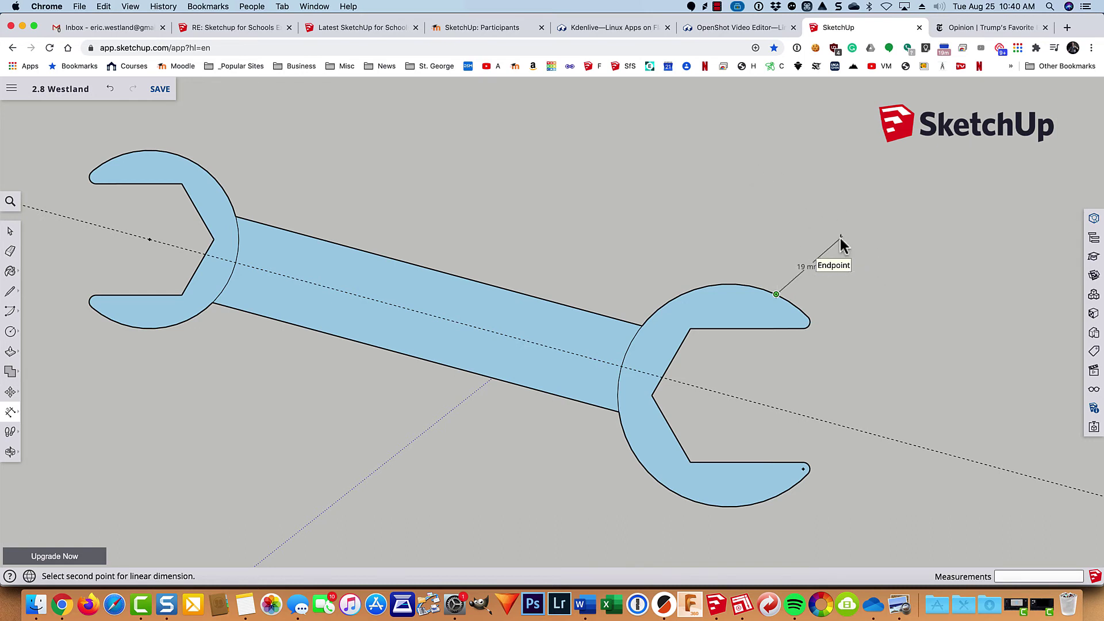
key("Escape")
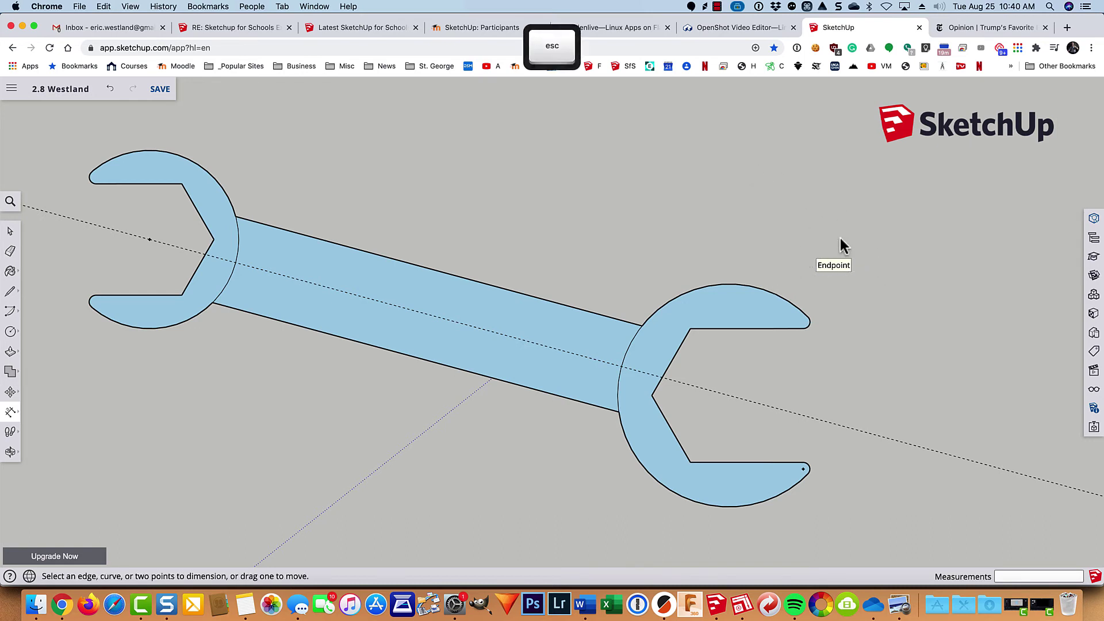
Mark the center of the larger jaw's outer arc and dimension the horizontal distance between both jaw centers above the wrench
right_click(628, 347)
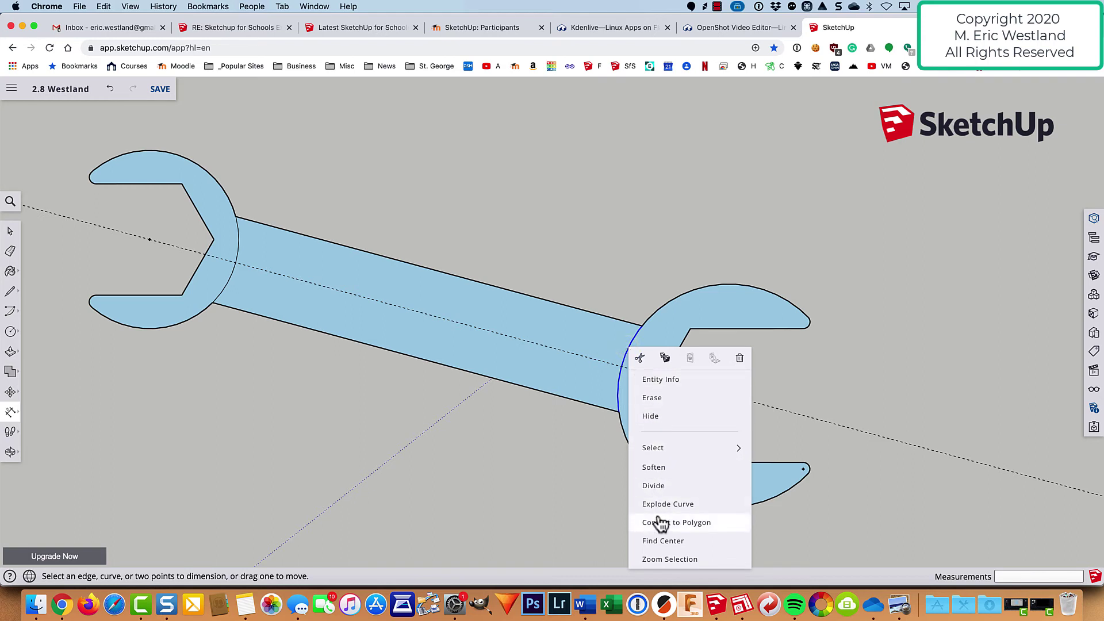
left_click(658, 541)
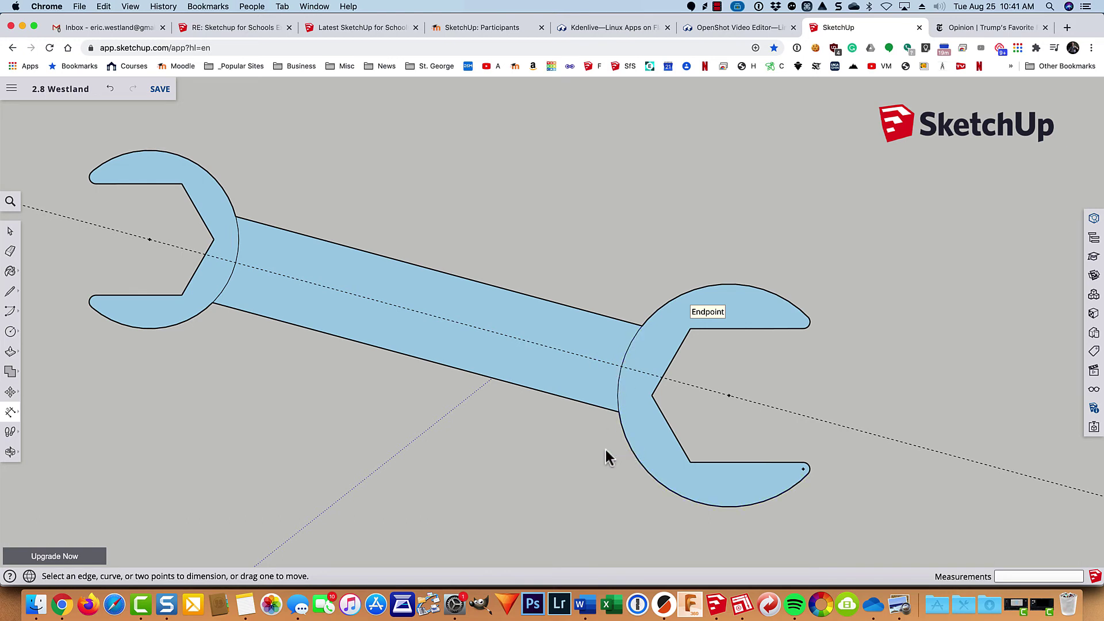
left_click(10, 412)
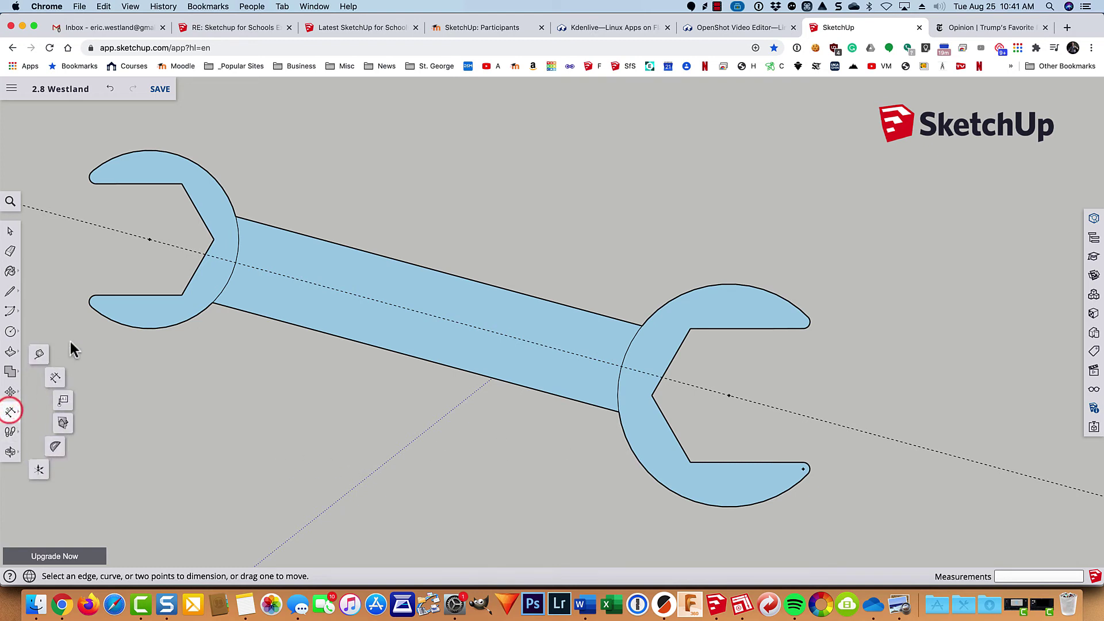
left_click(51, 377)
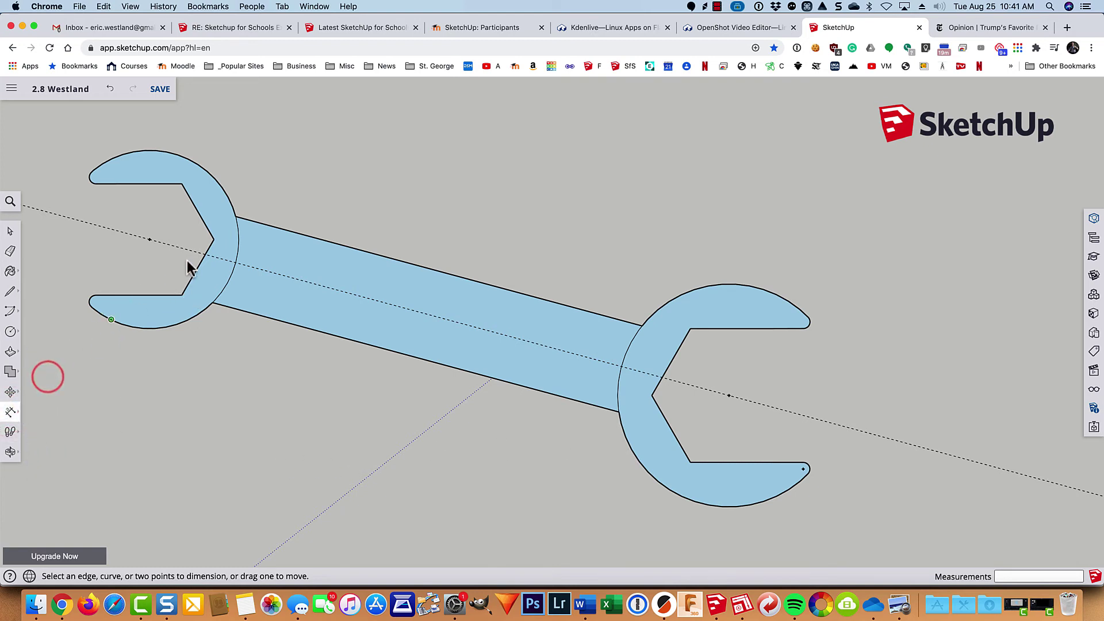
left_click(149, 240)
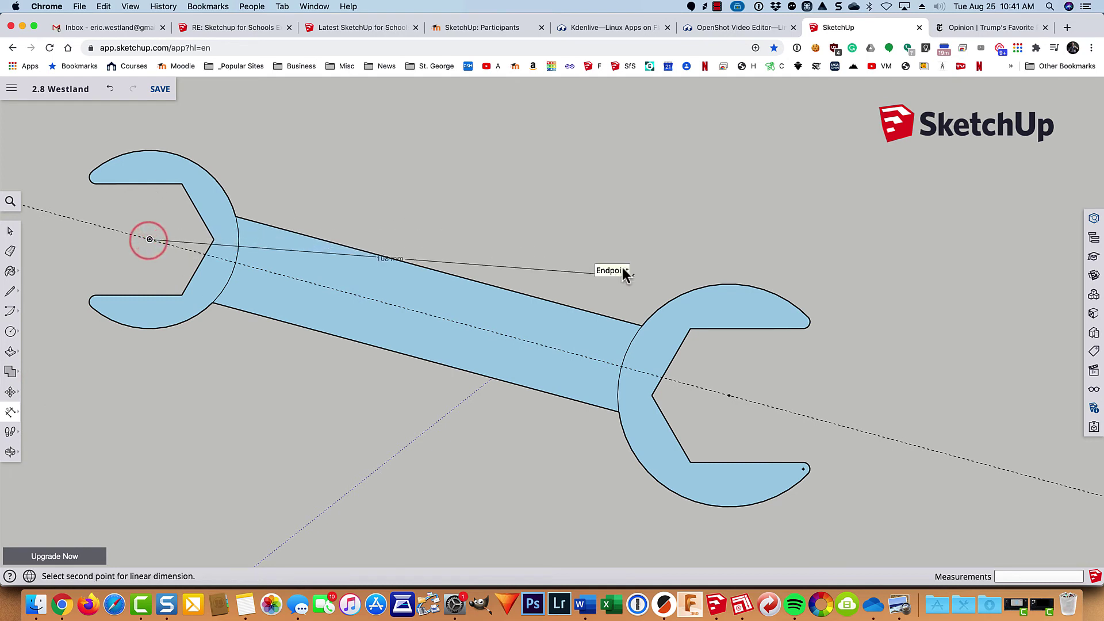
left_click(729, 395)
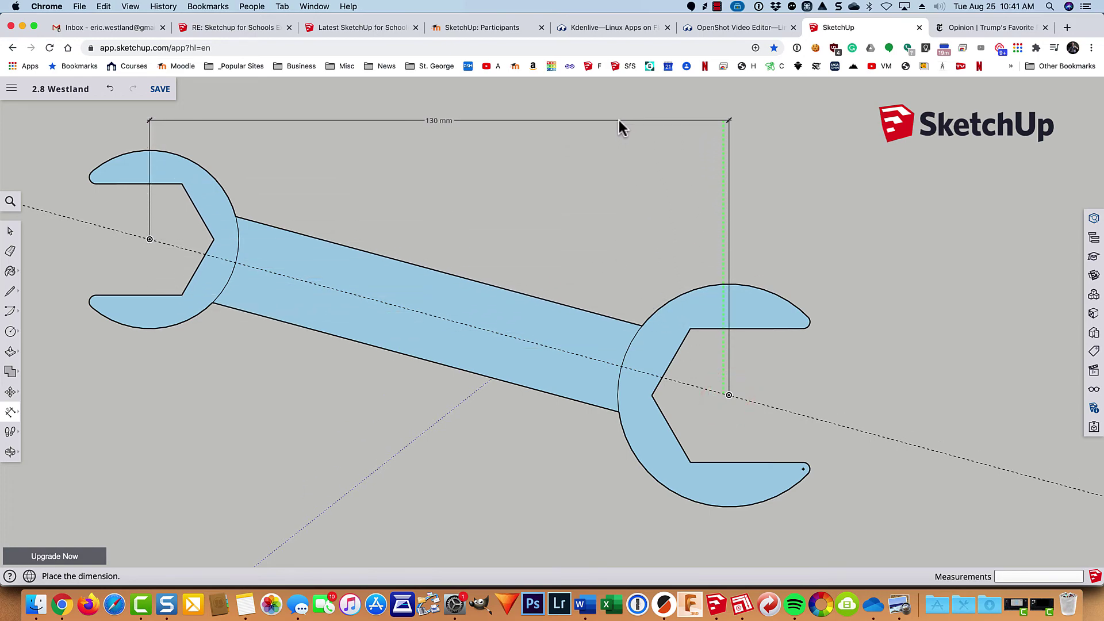
left_click(619, 120)
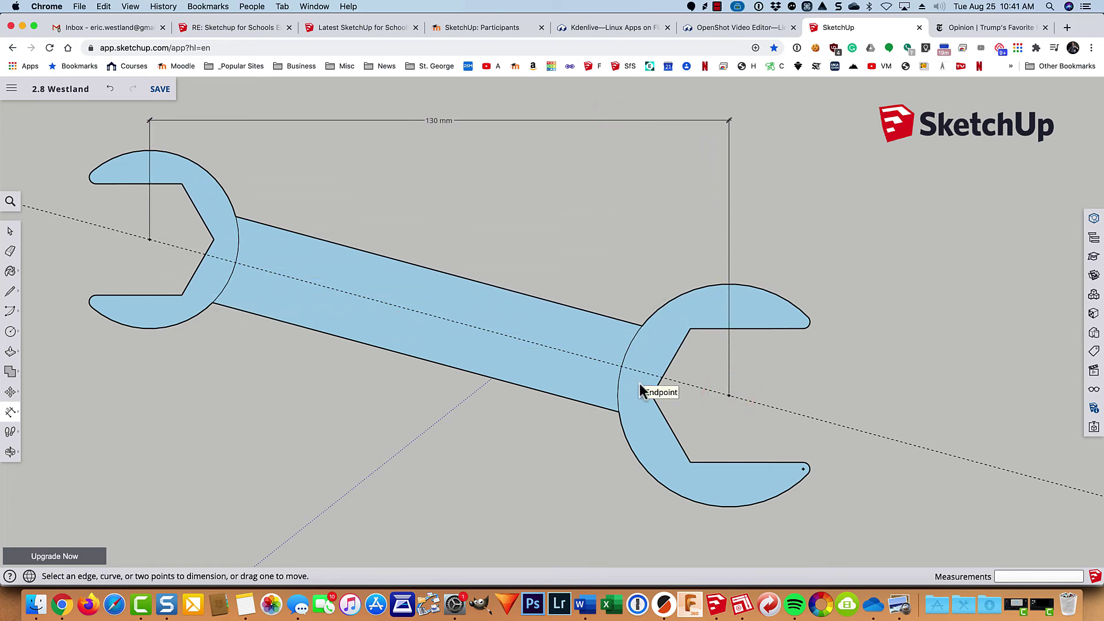
Dimension the vertical distance between the two jaw centers, placing it beyond the larger jaw's open end
left_click(149, 239)
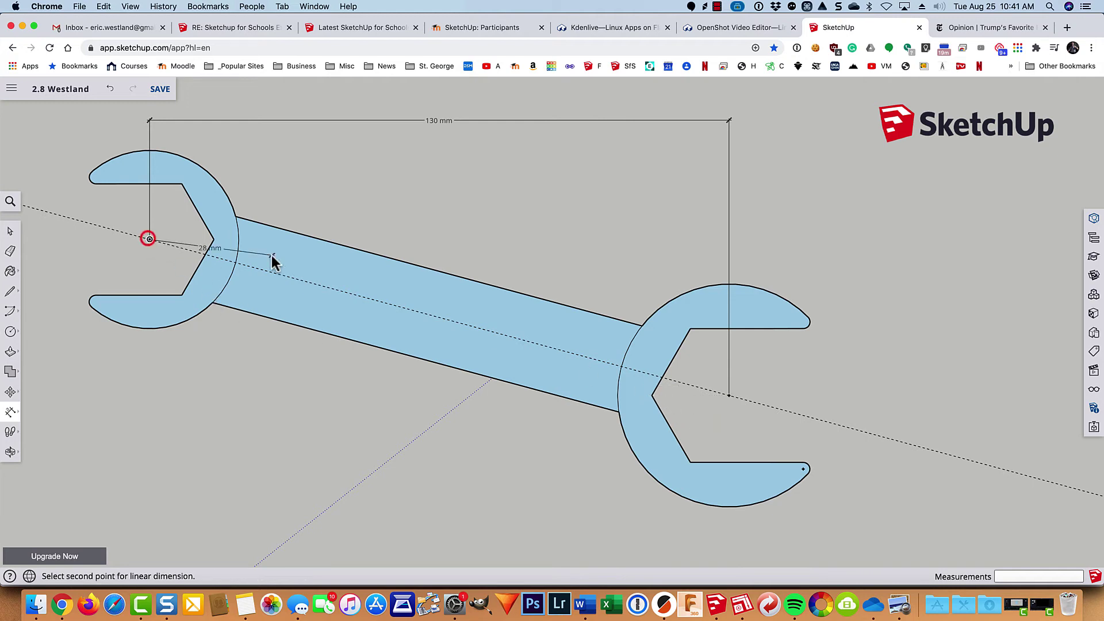
left_click(729, 395)
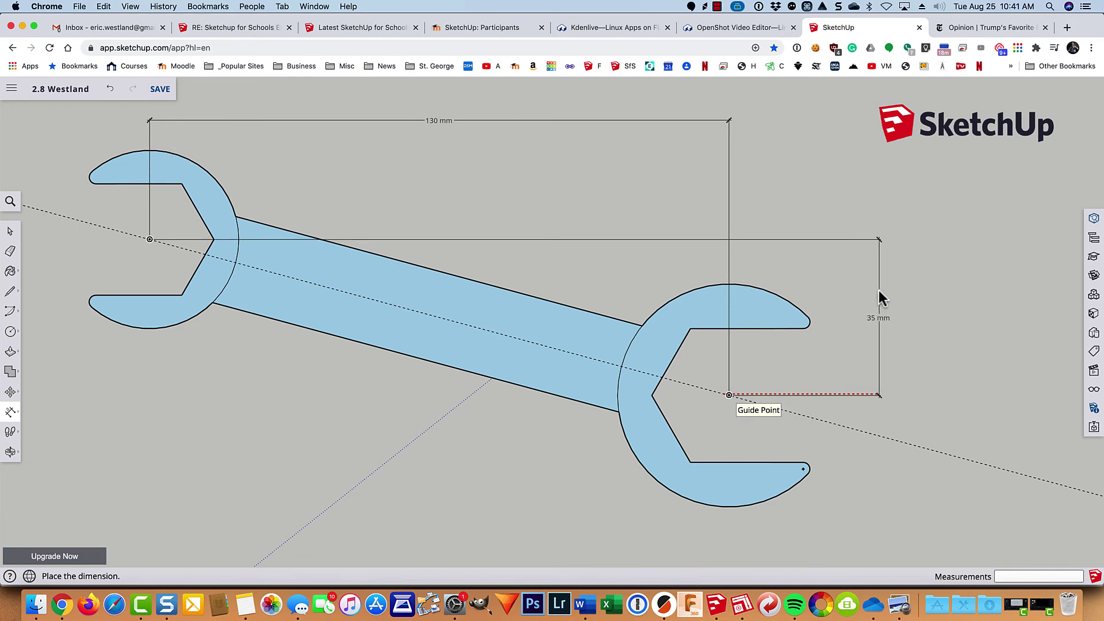
left_click(878, 291)
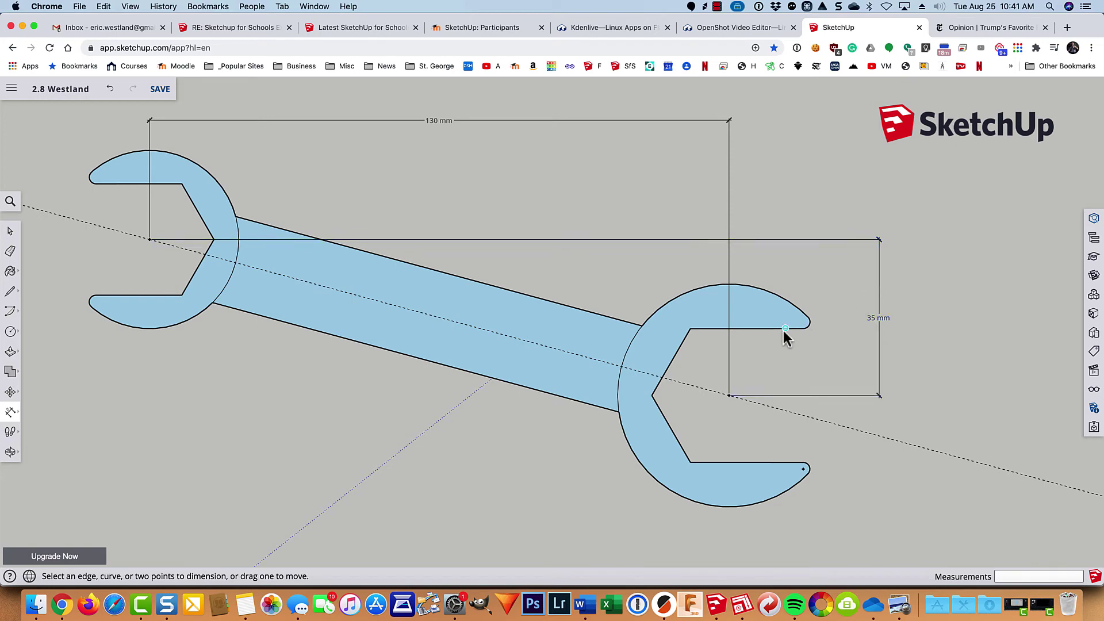
Dimension the opening widths of the larger and smaller jaws between their inner corners, placing each dimension inside its jaw
left_click(690, 329)
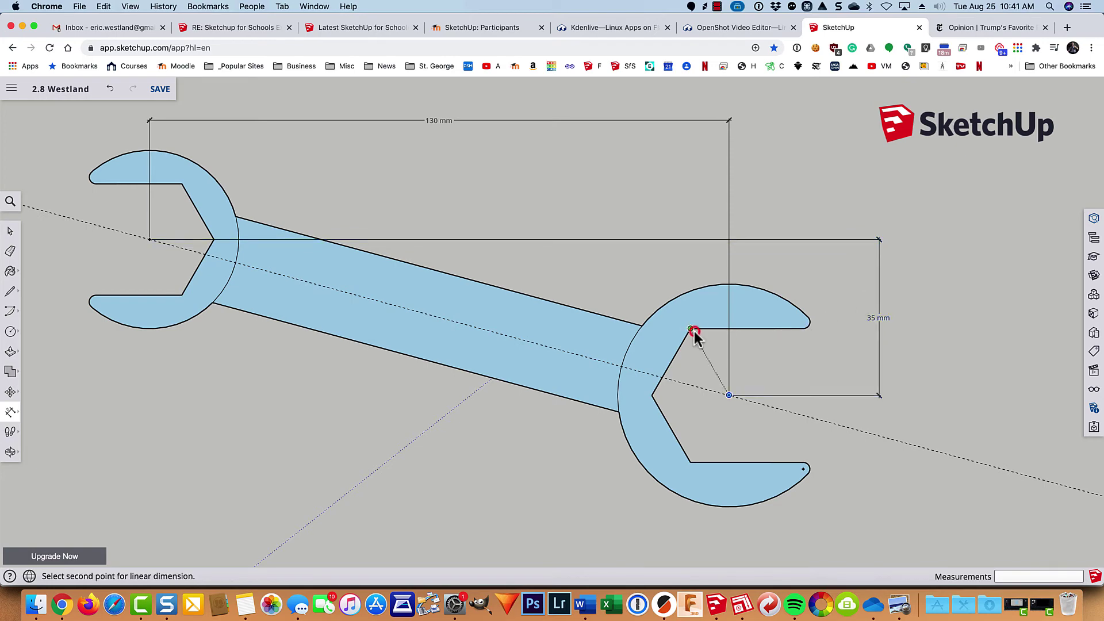
left_click(691, 463)
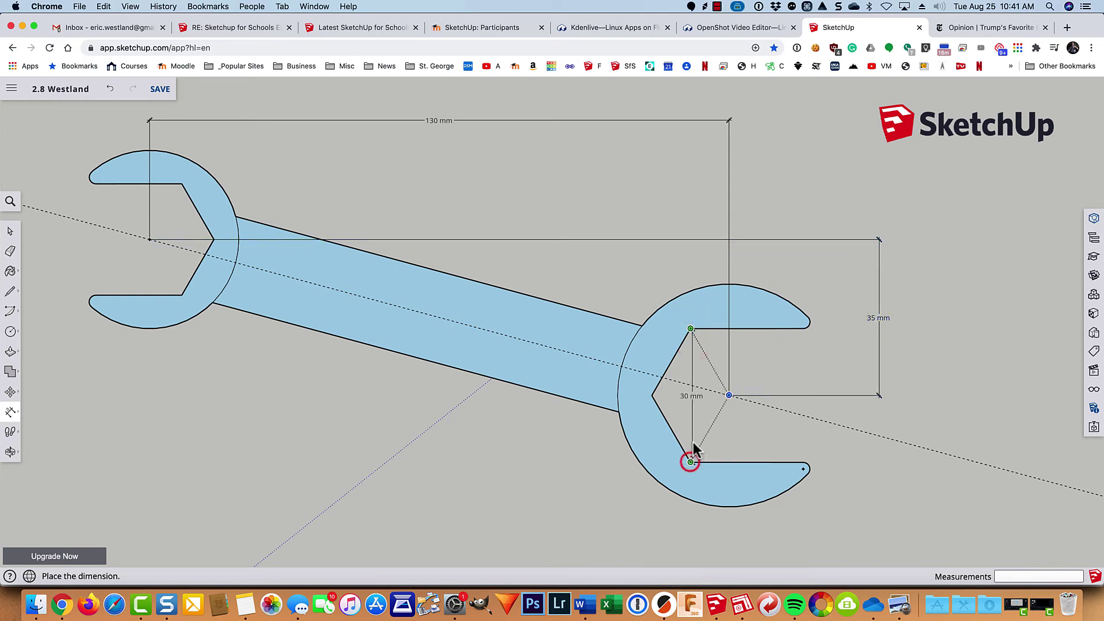
left_click(705, 409)
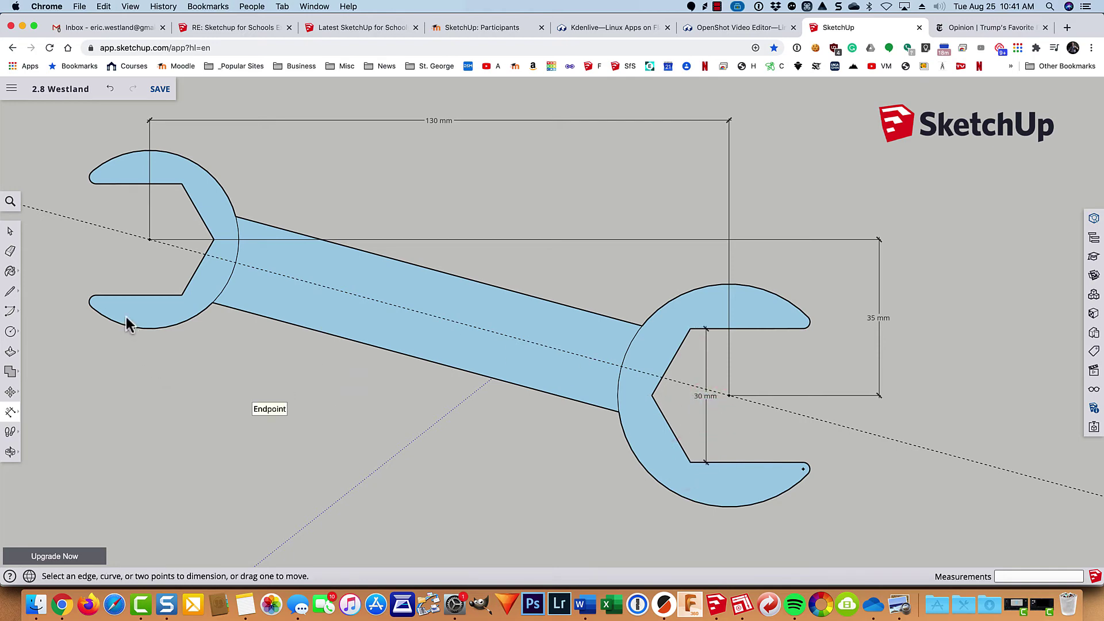
left_click(181, 295)
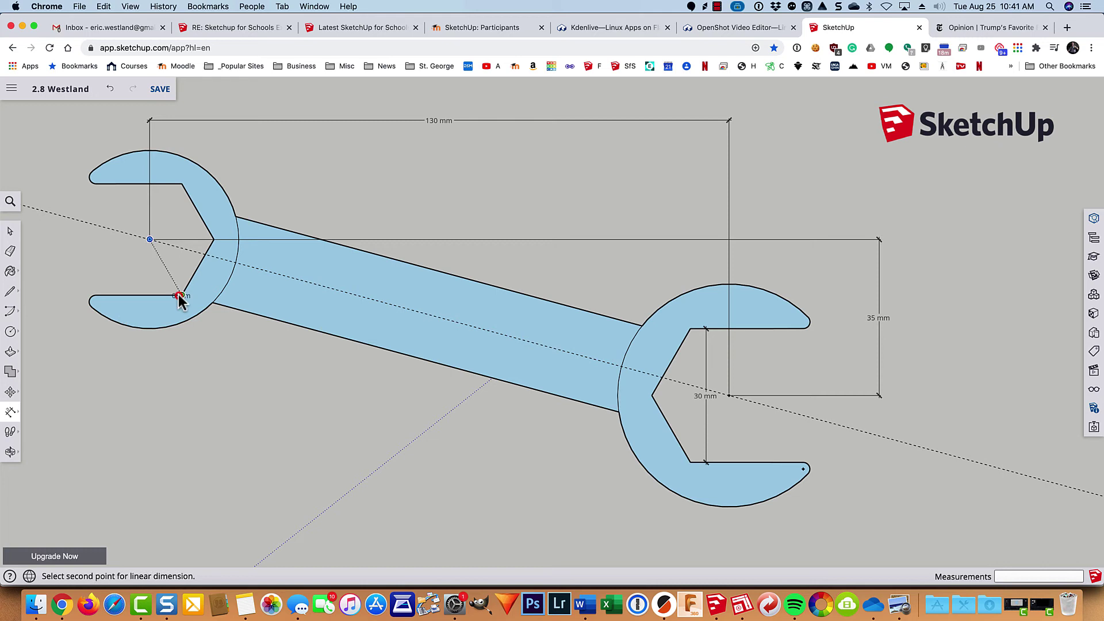
left_click(182, 184)
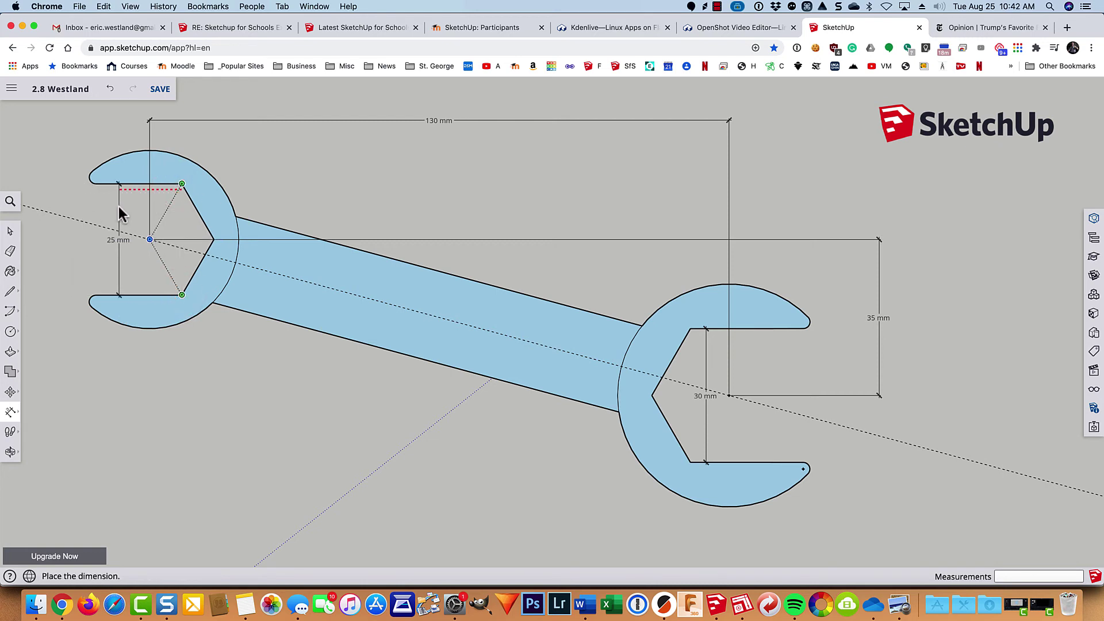
left_click(119, 214)
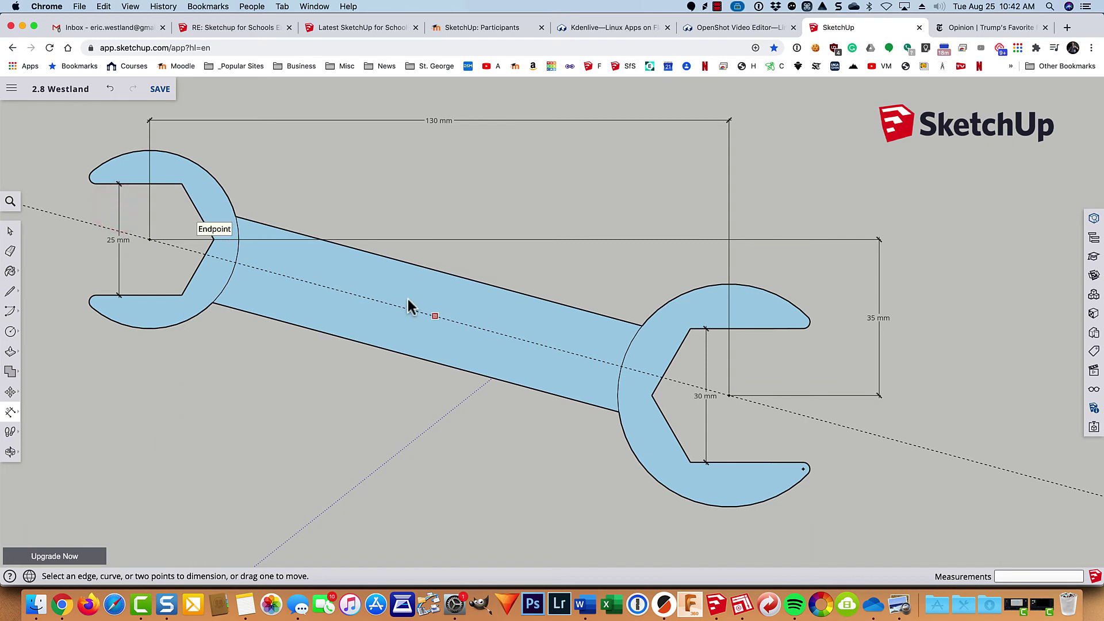
Add radius dimensions to the outer arcs of the larger and smaller jaws, with the labels outside the wrench
left_click(664, 493)
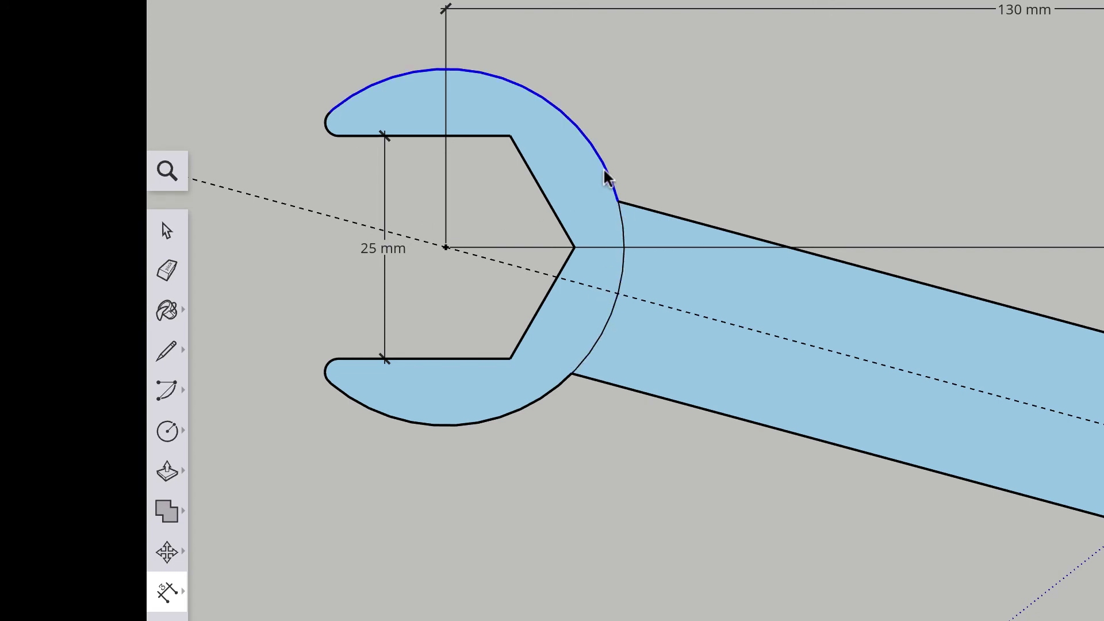
left_click(583, 137)
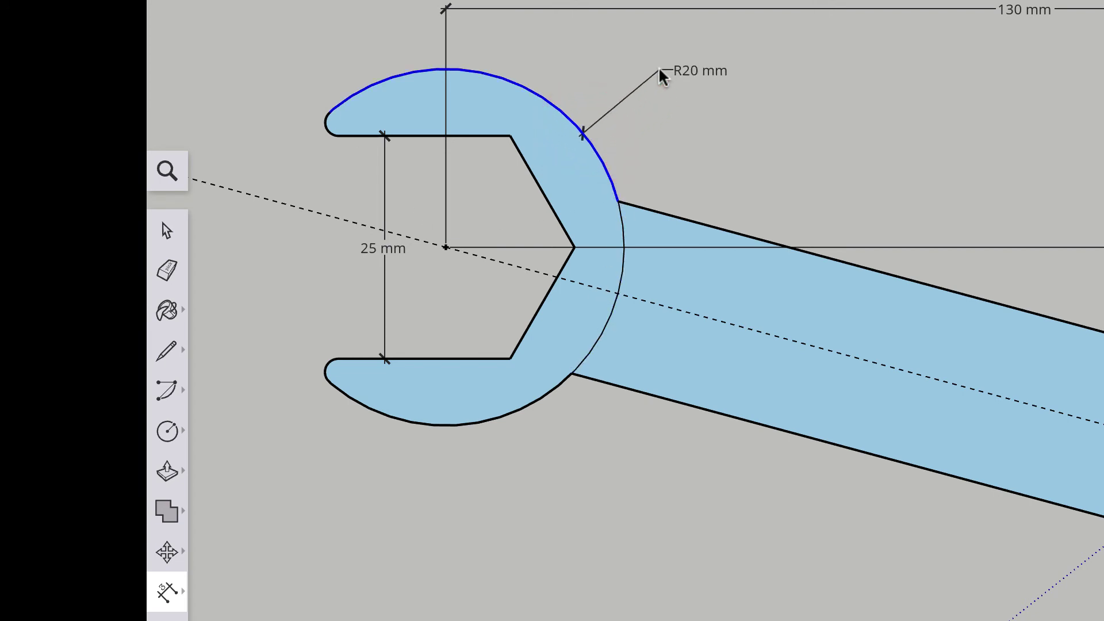
left_click(669, 82)
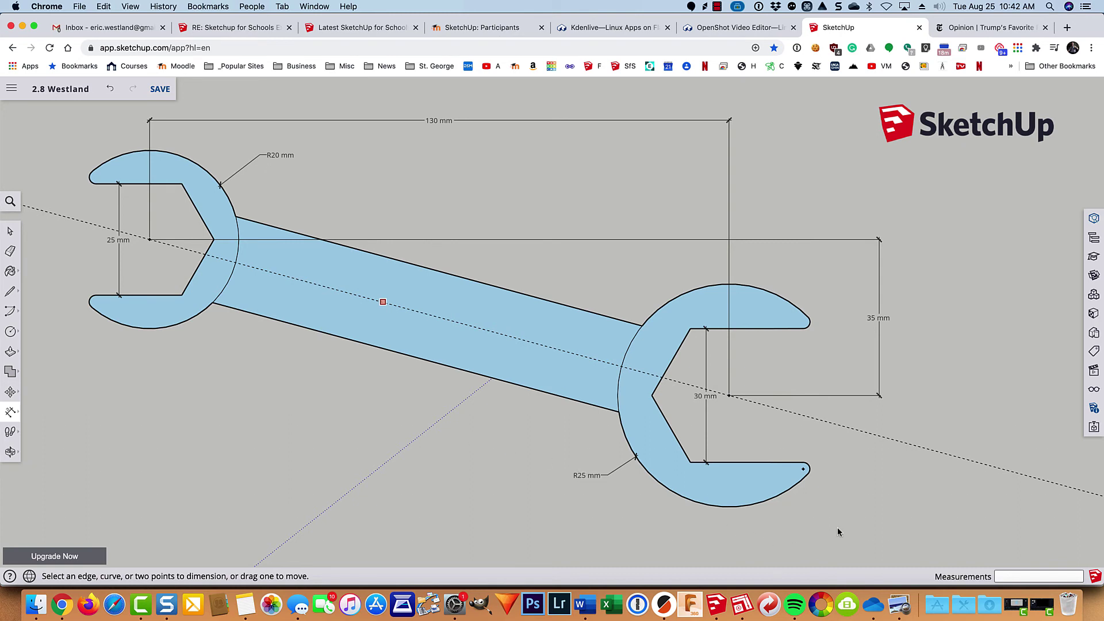
Add a radius dimension to the rounded lower tip of the larger jaw, with its label outside the shape
scroll(819, 482, "up", 5)
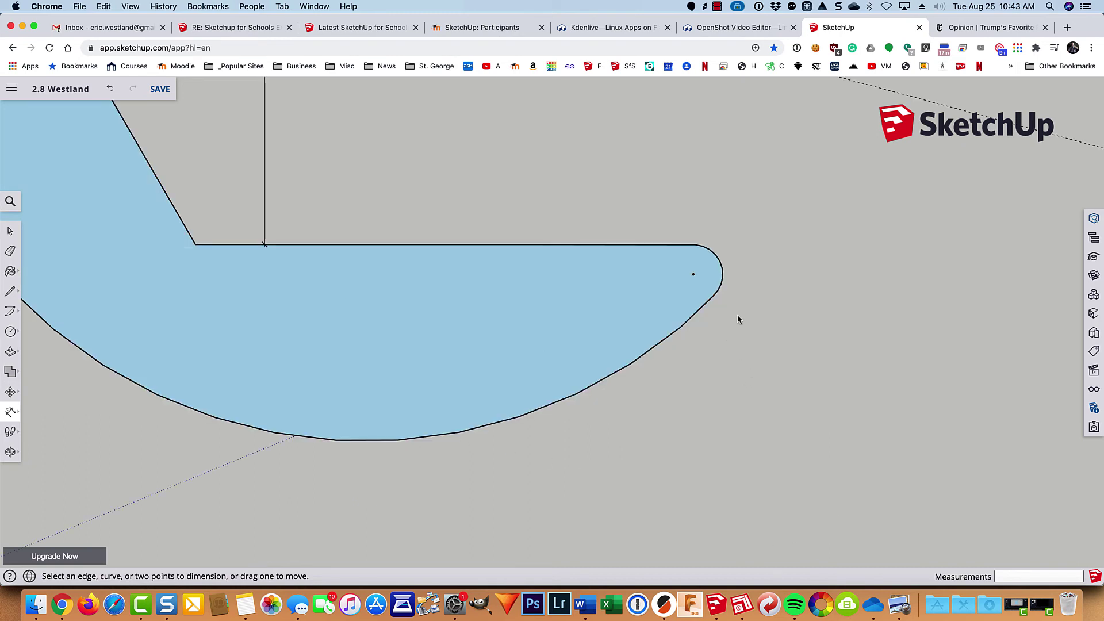
left_click(722, 285)
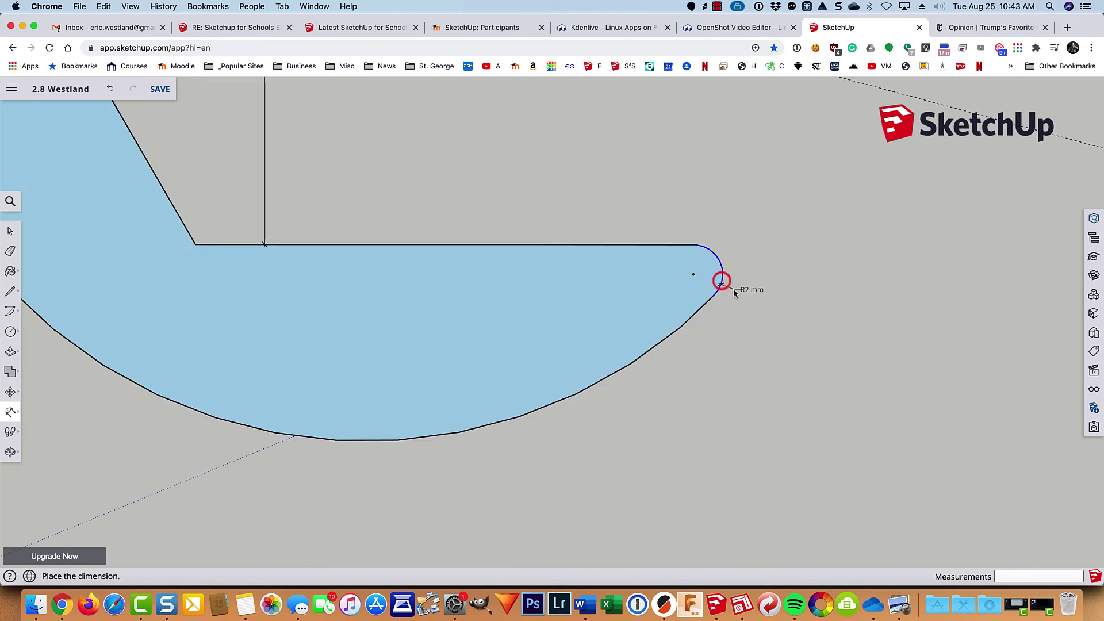
left_click(773, 341)
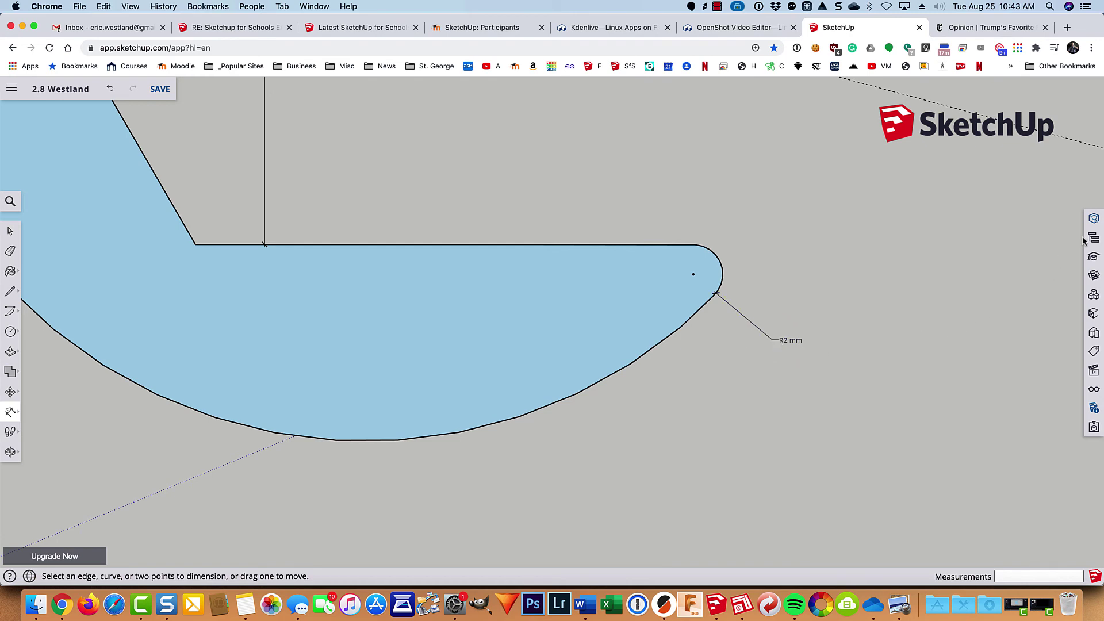
Set the model's length precision to 0.0 so the dimensions use one decimal place
left_click(1094, 409)
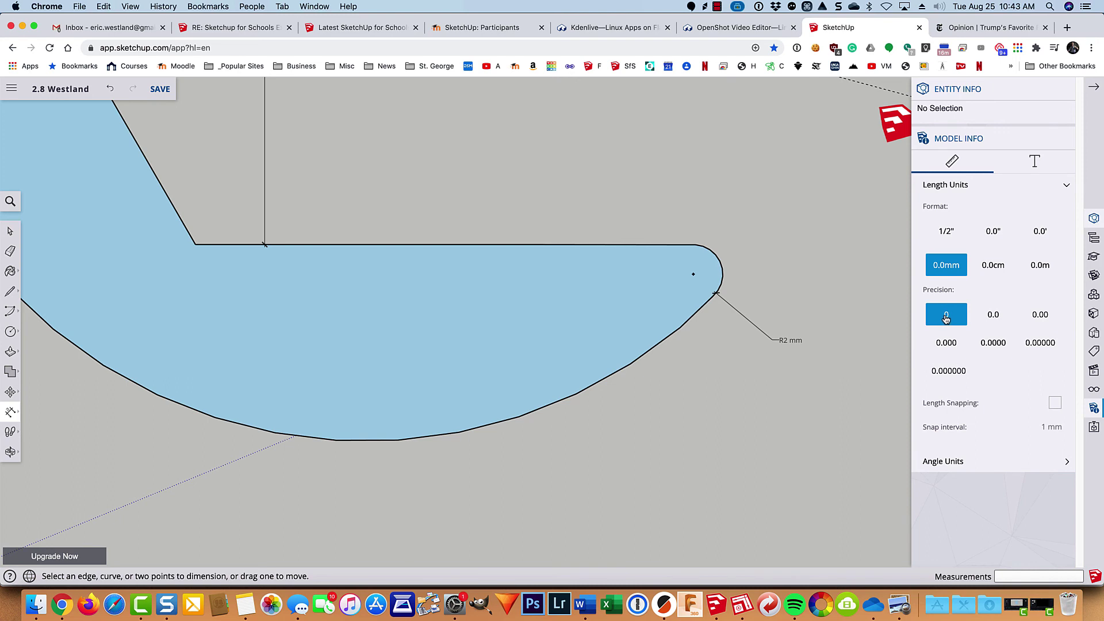
left_click(993, 316)
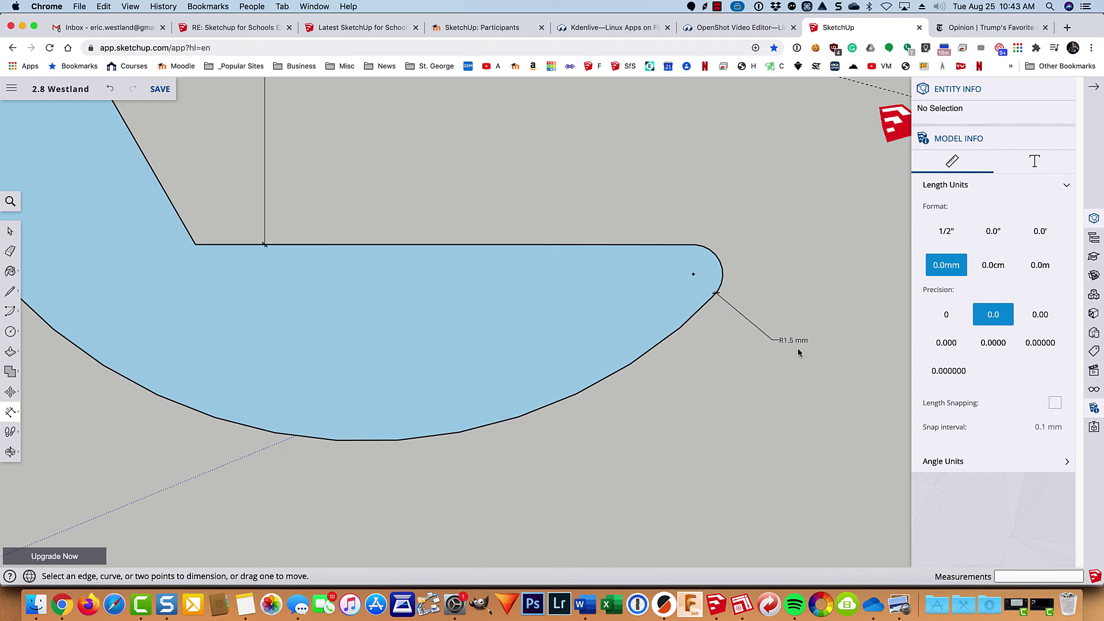
scroll(798, 347, "down", 5)
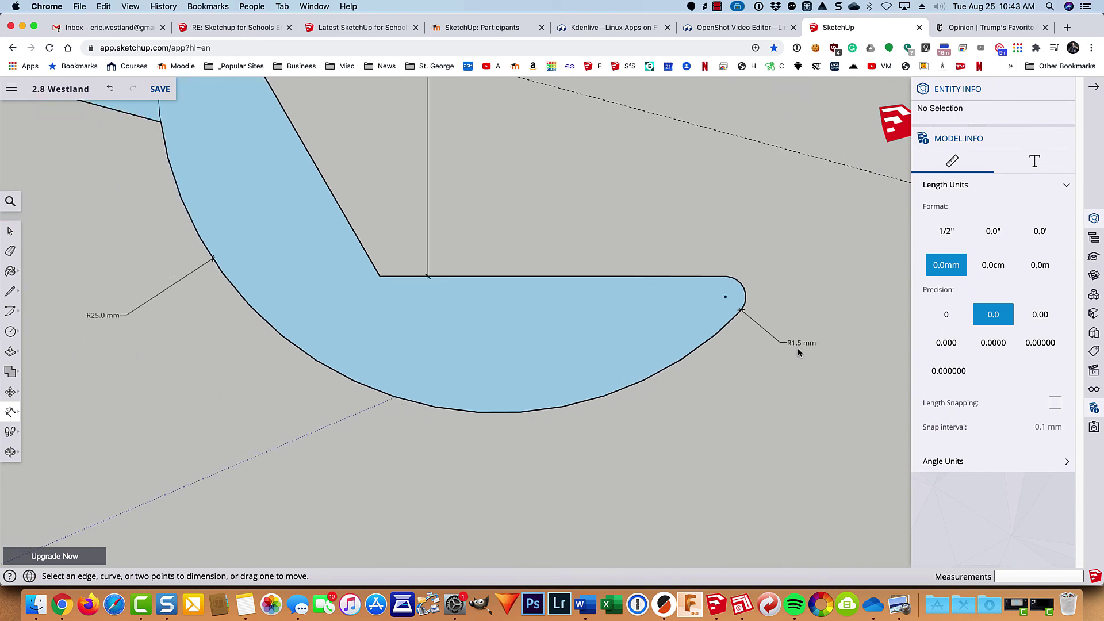
scroll(799, 349, "down", 2)
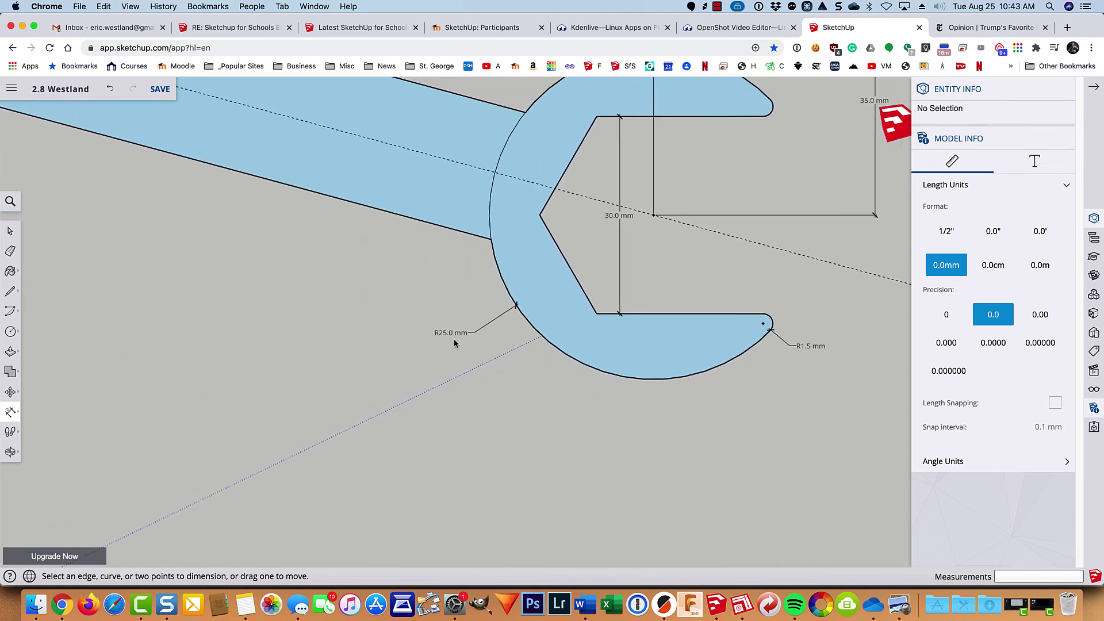
scroll(465, 360, "down", 3)
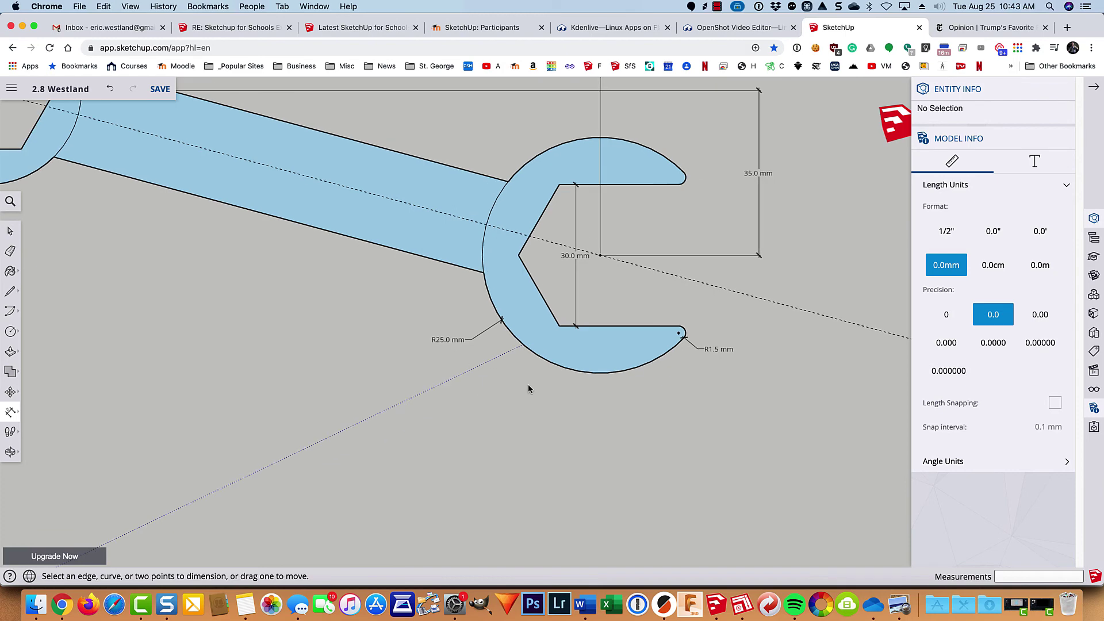
key("shift+z")
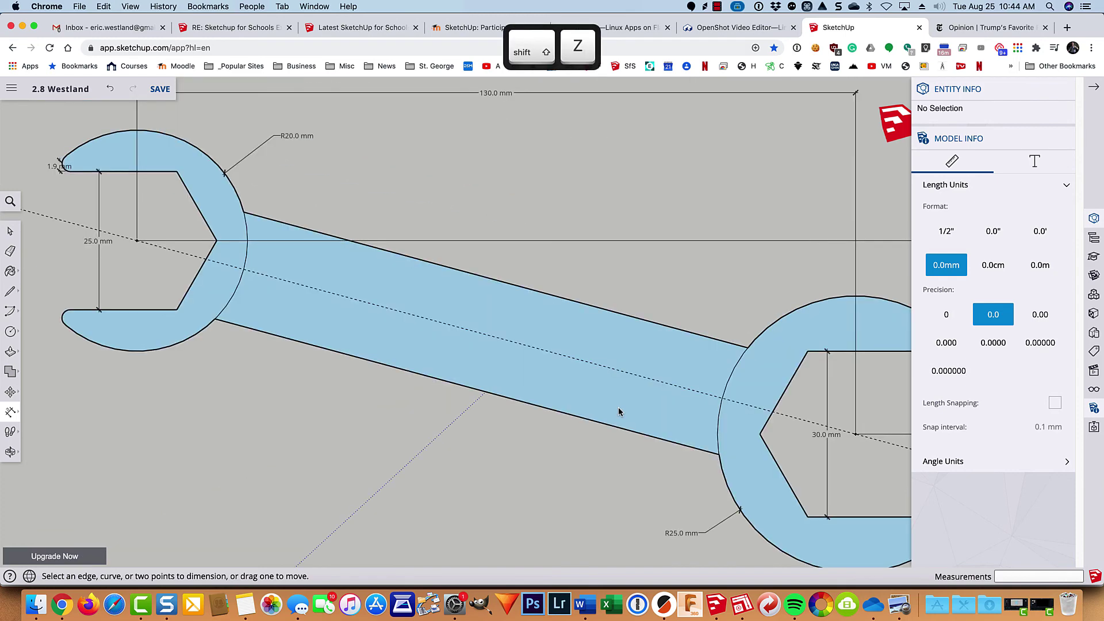
Dimension the handle's width between its two corners at the larger jaw, placing the dimension across the handle
left_click(1093, 87)
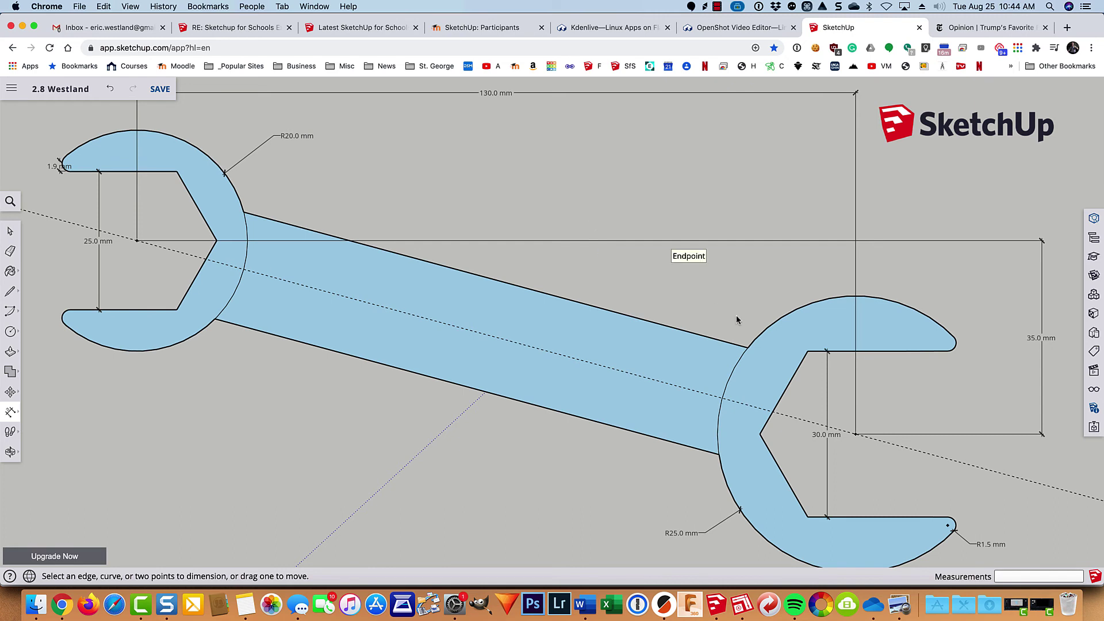
left_click(747, 347)
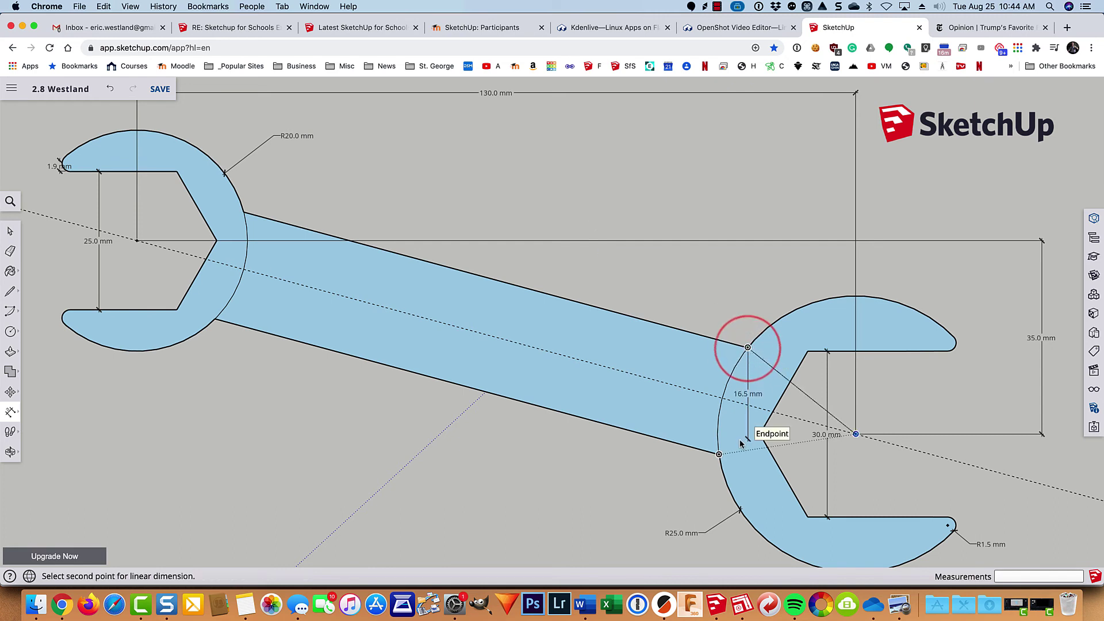
left_click(718, 454)
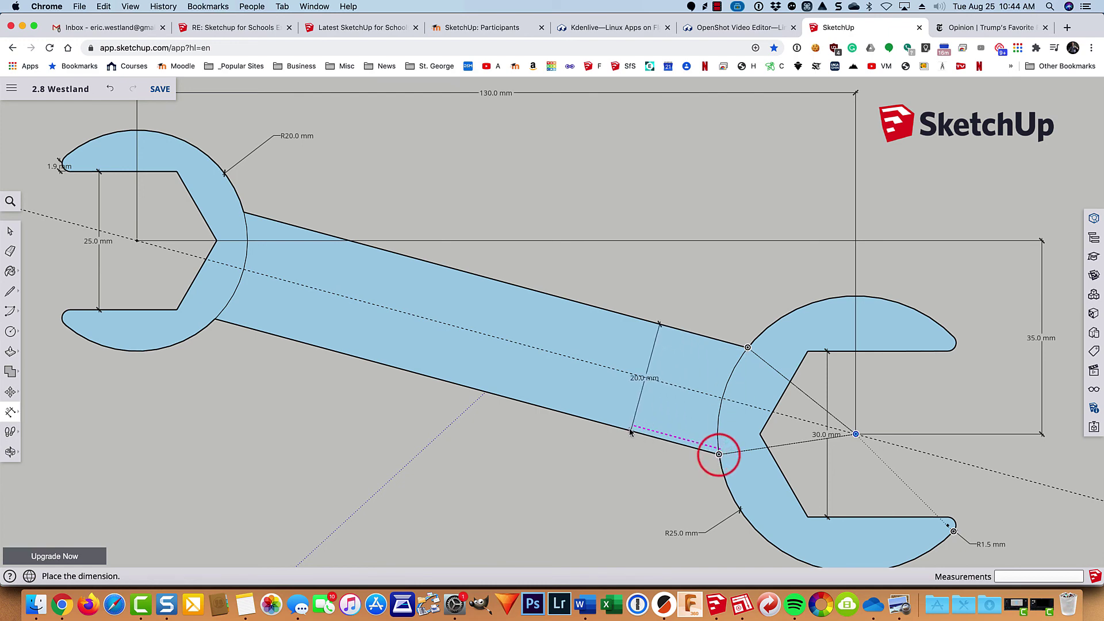
left_click(569, 407)
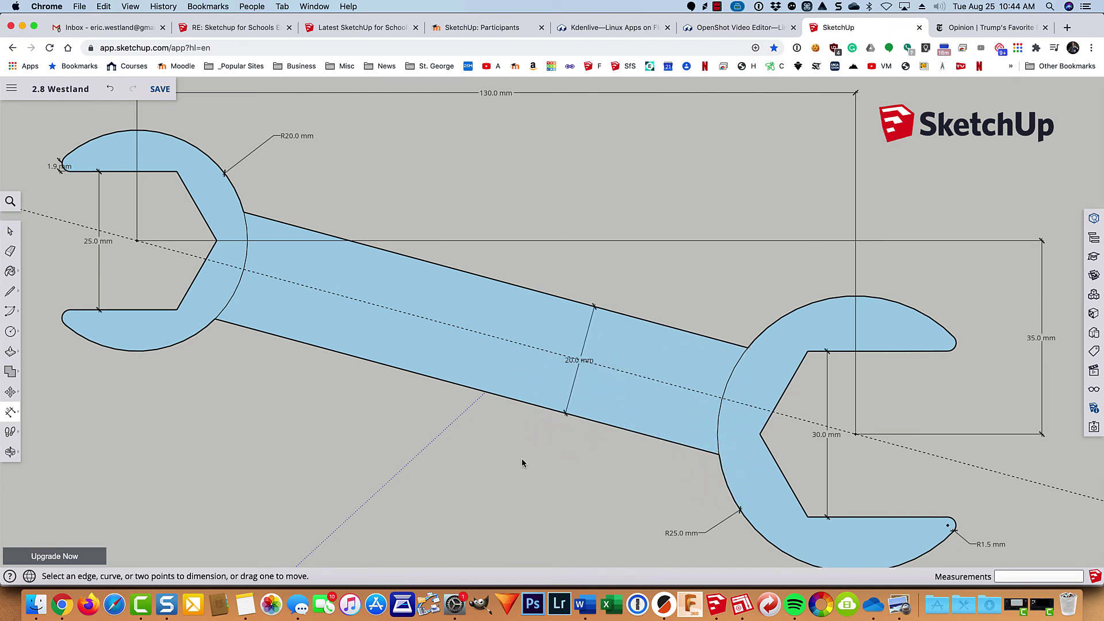
key("space")
Set the horizontal dimension between the jaw centers to font size 18 and give its endpoints filled arrowheads
scroll(189, 355, "down", 2)
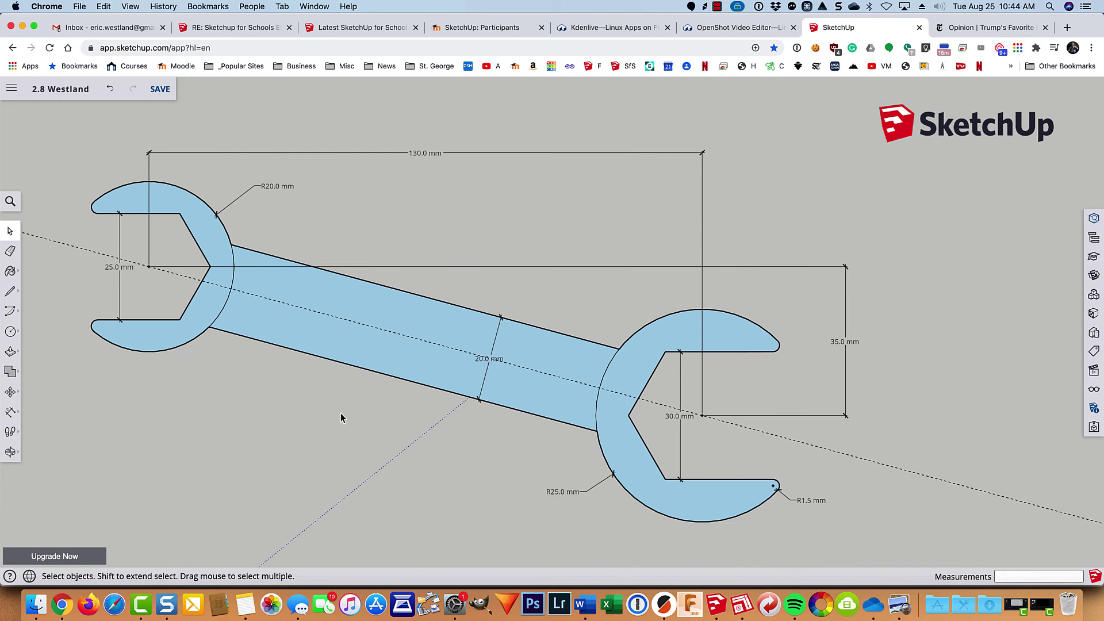
left_click(1094, 219)
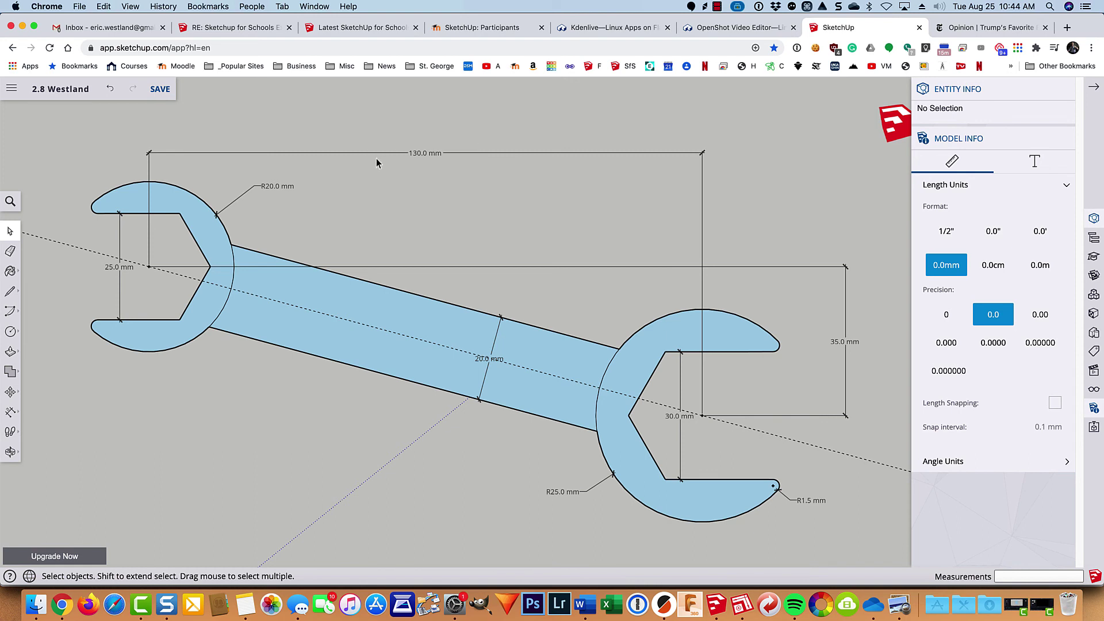
left_click(422, 153)
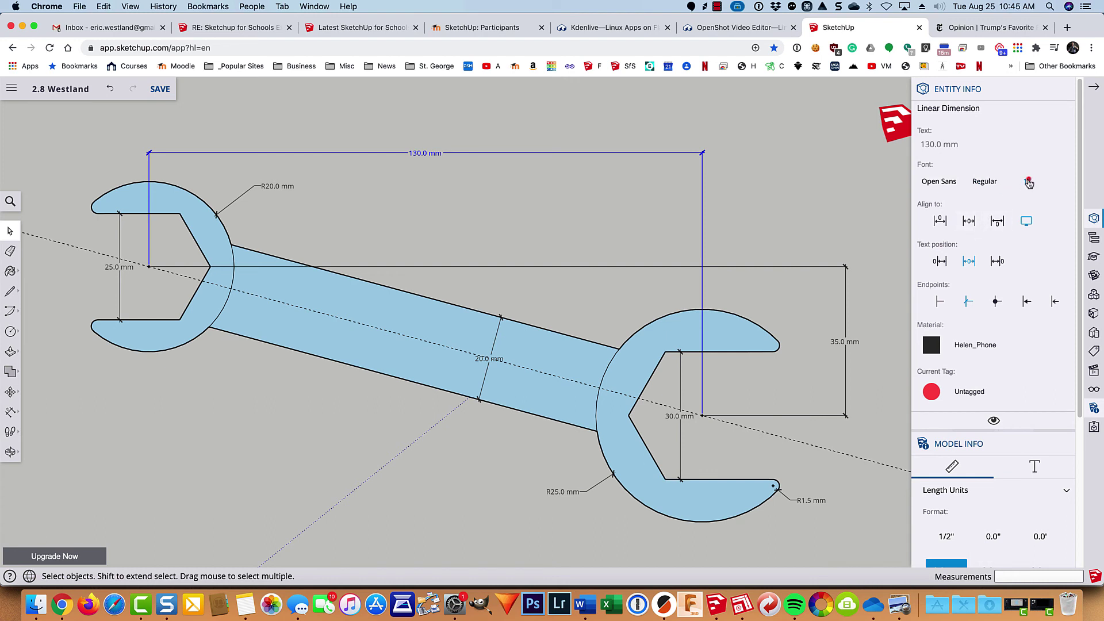
left_click(1027, 181)
left_click(1029, 293)
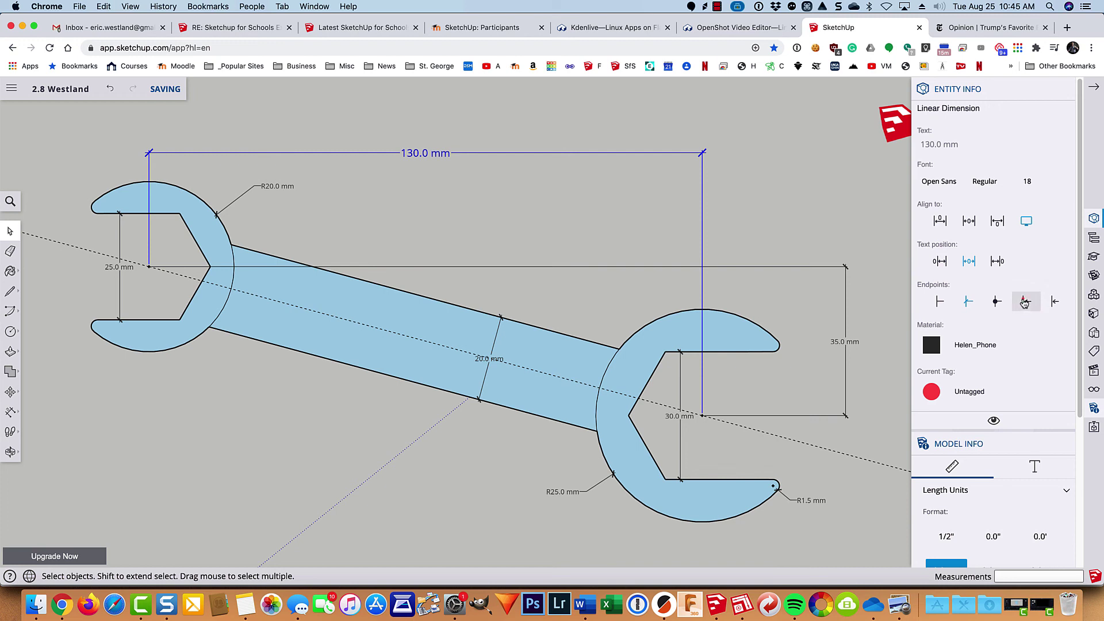
left_click(1026, 302)
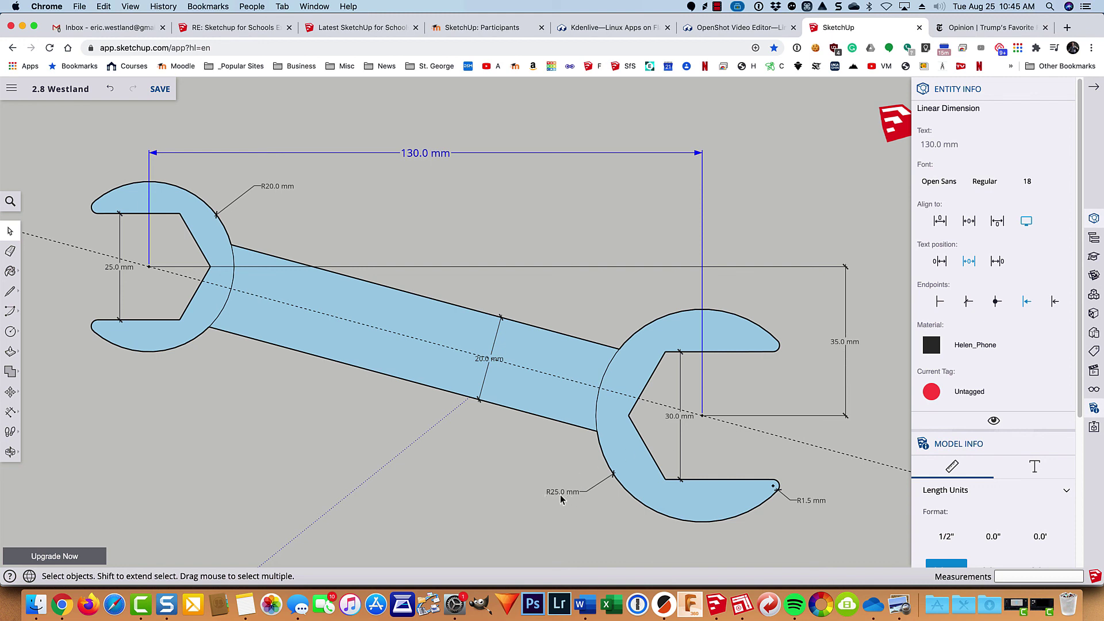
Set the vertical center offset, both jaw opening and handle width dimensions to font size 18 with filled arrowhead endpoints
left_click(534, 266)
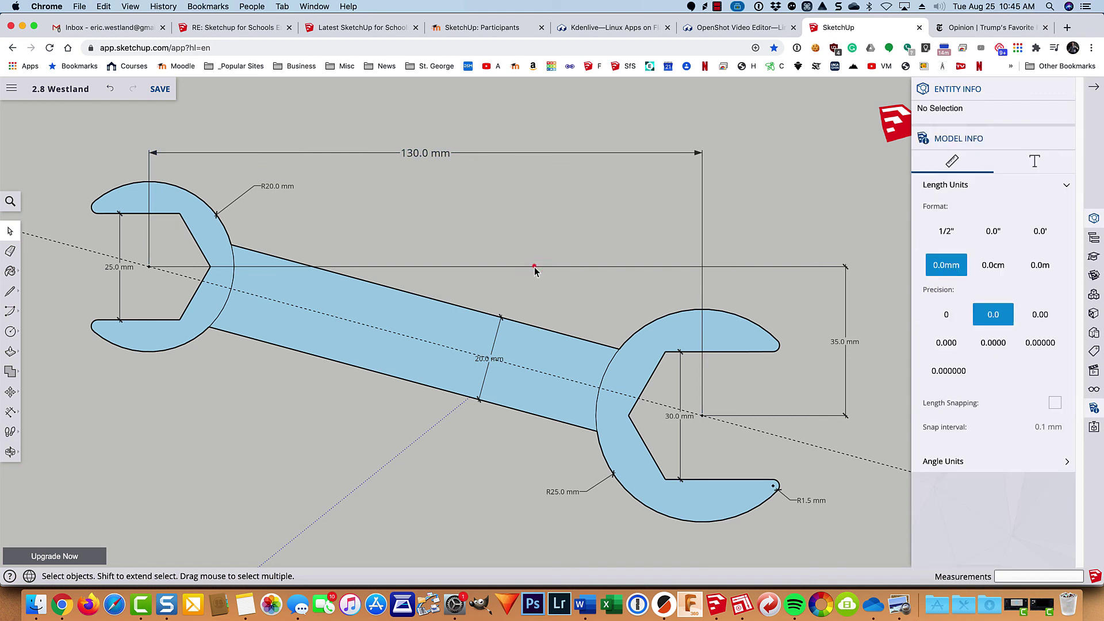
left_click(534, 266)
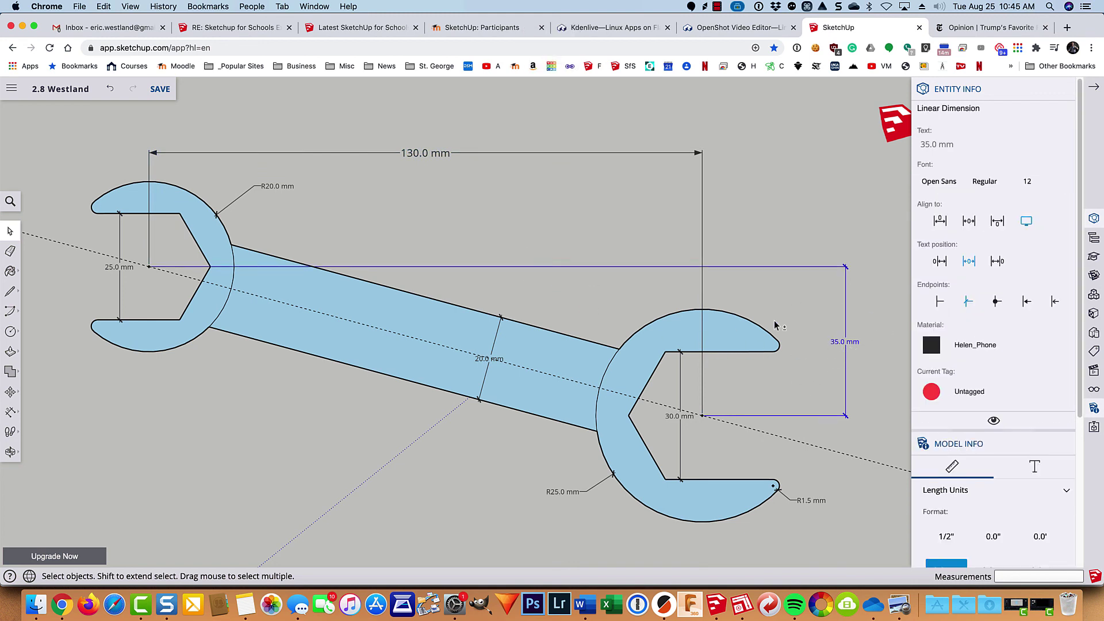
left_click(117, 268, "shift")
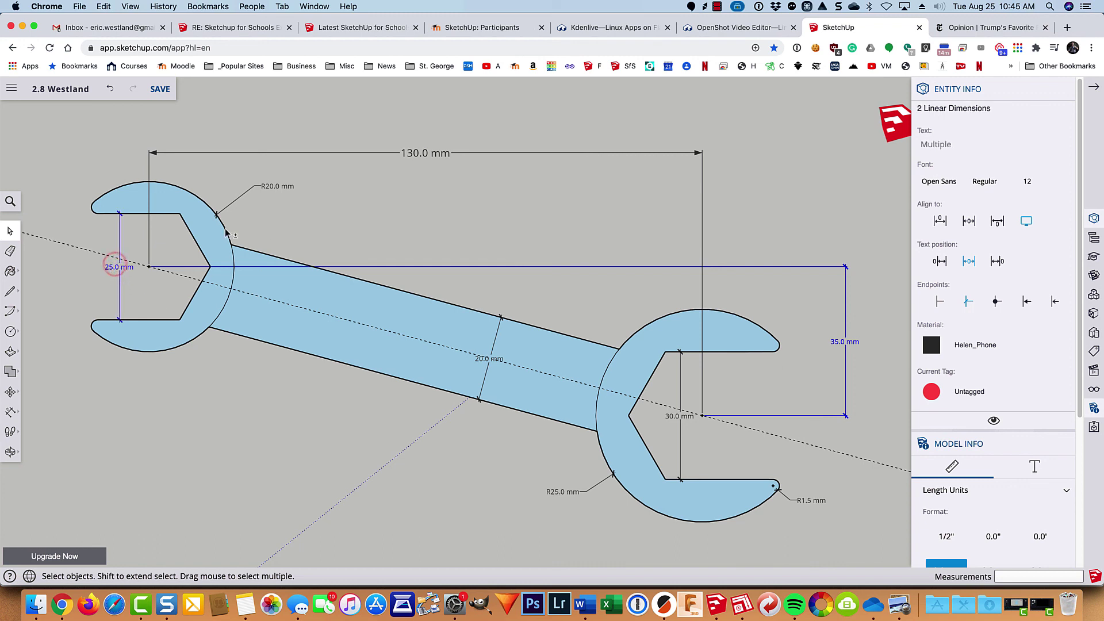
left_click(674, 416, "shift")
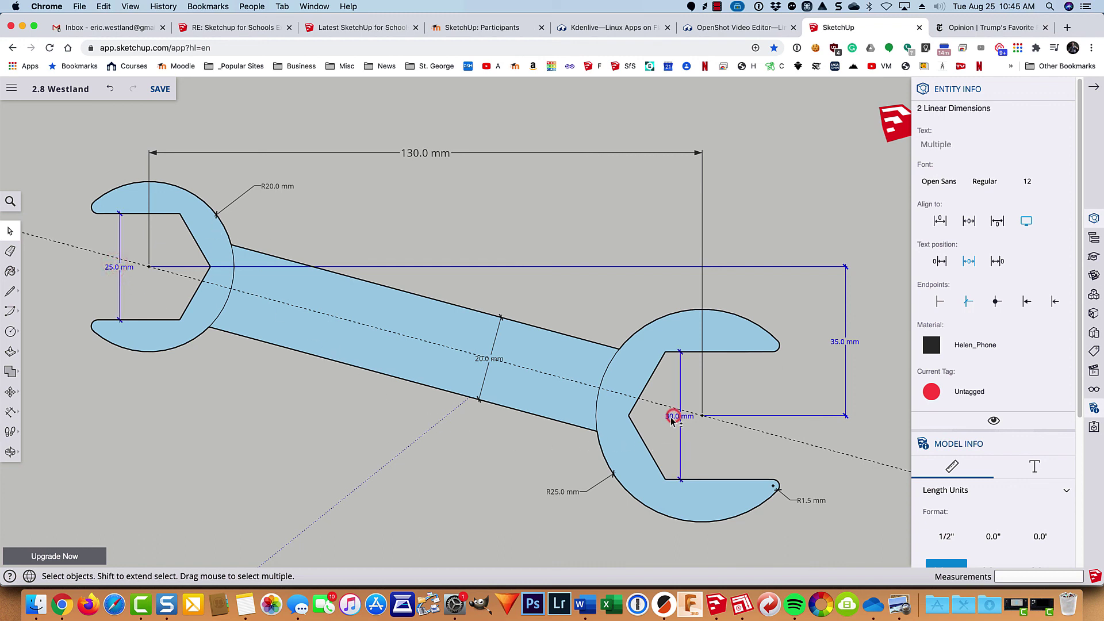
left_click(499, 359, "shift")
left_click(1027, 181)
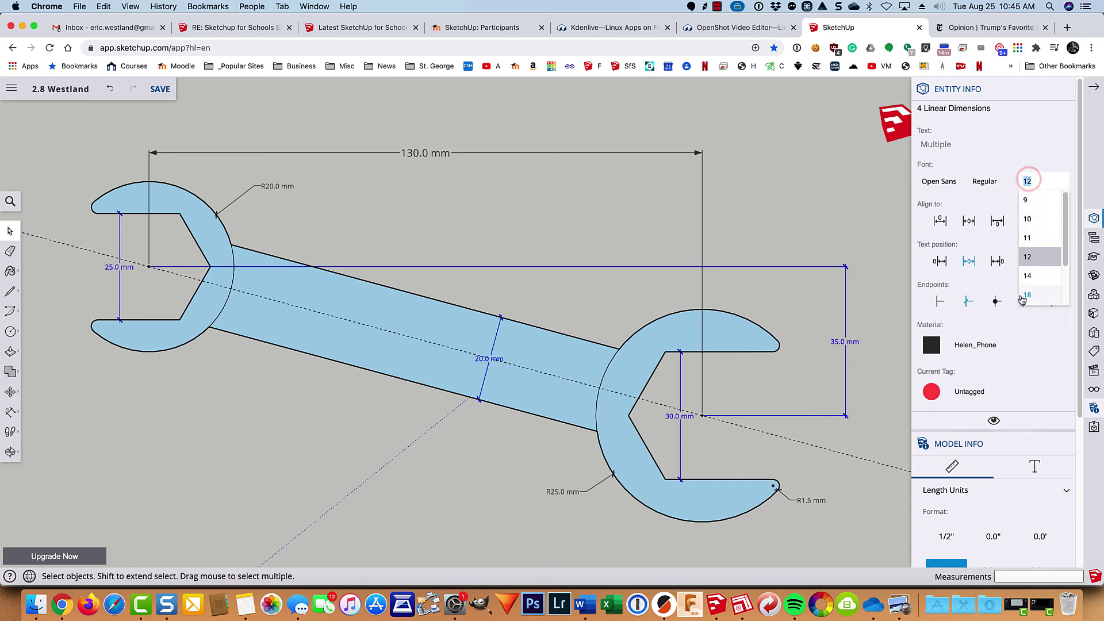
left_click(1023, 295)
left_click(1024, 301)
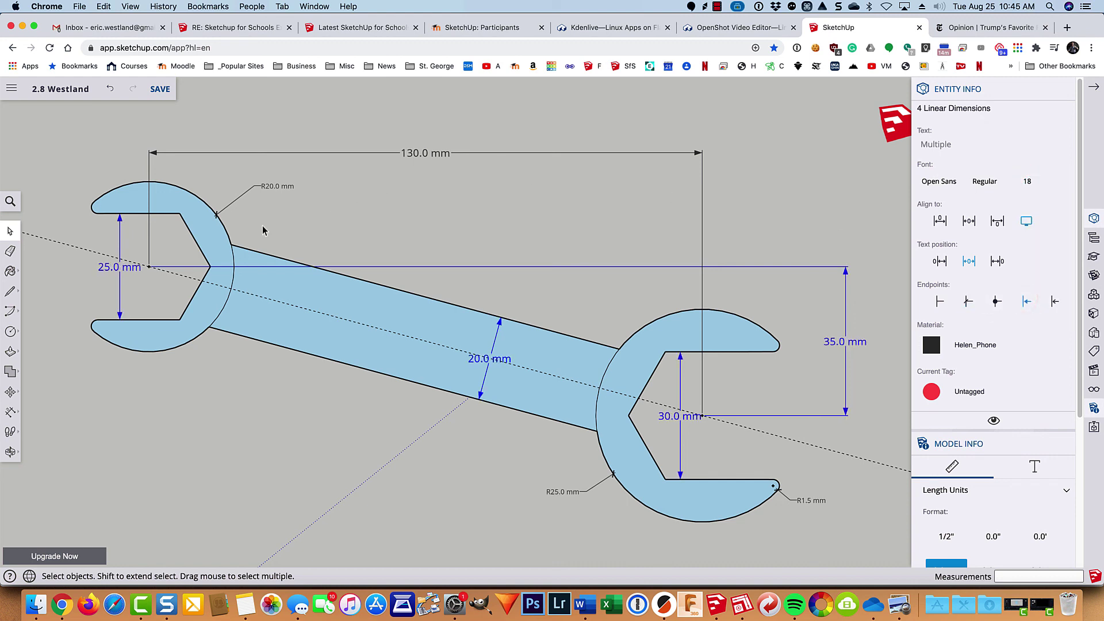
Set the three radius dimensions to font size 18 and give their endpoints filled arrowheads
left_click(274, 190)
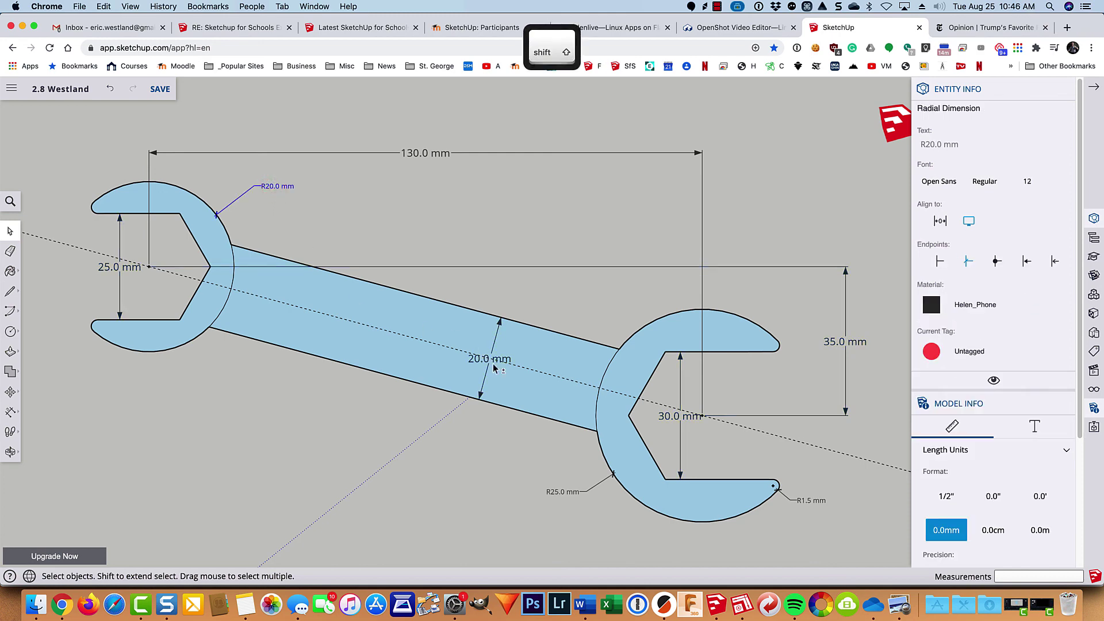
left_click(806, 500, "shift")
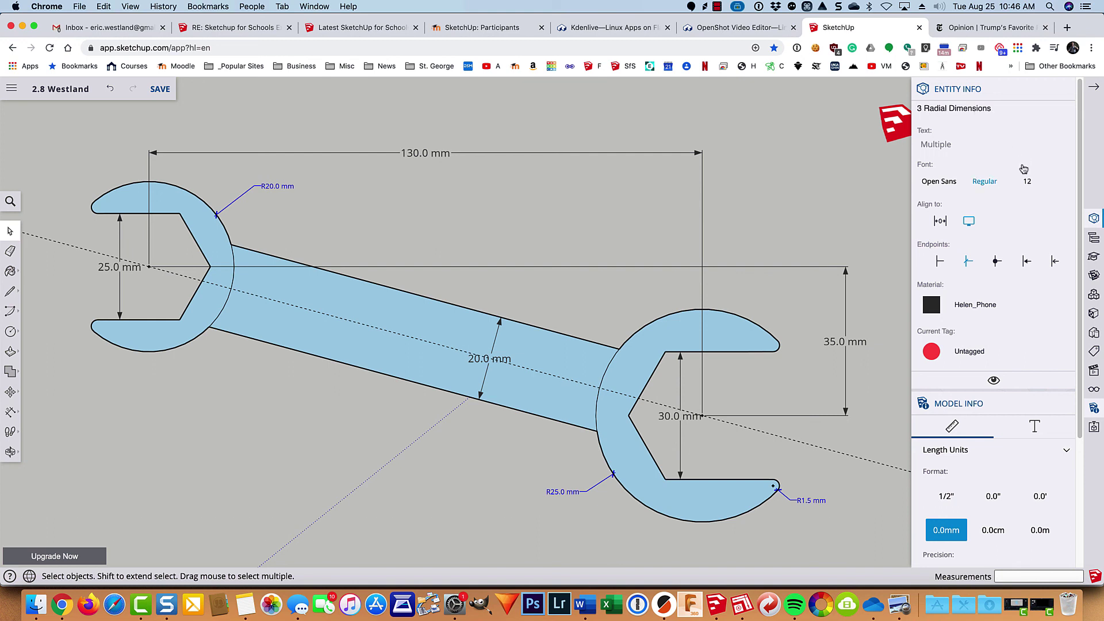
left_click(1028, 182)
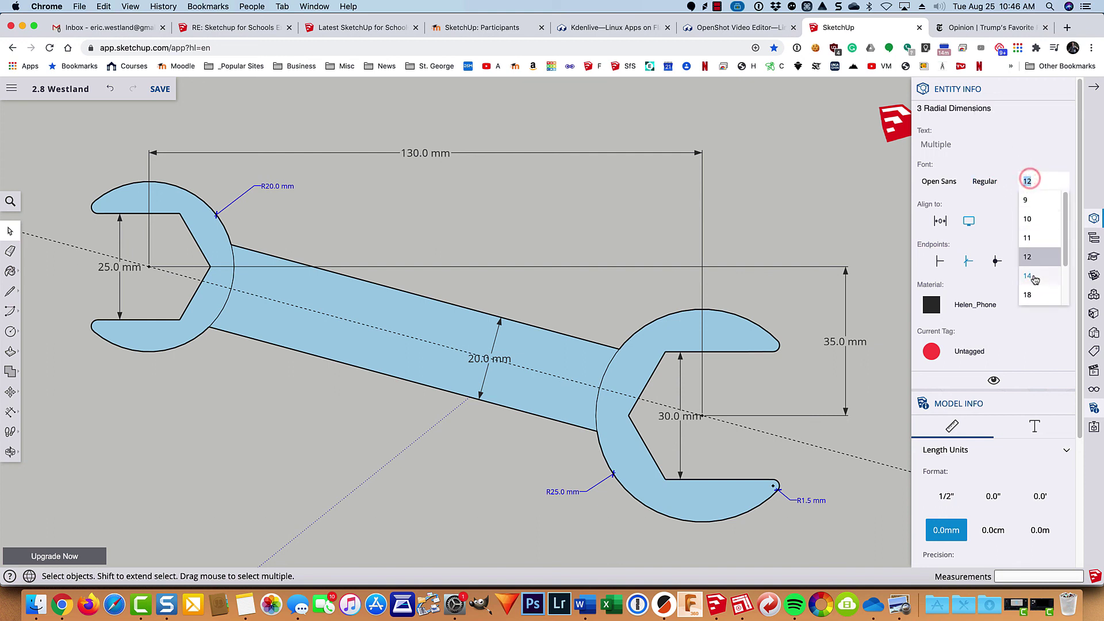
left_click(1028, 297)
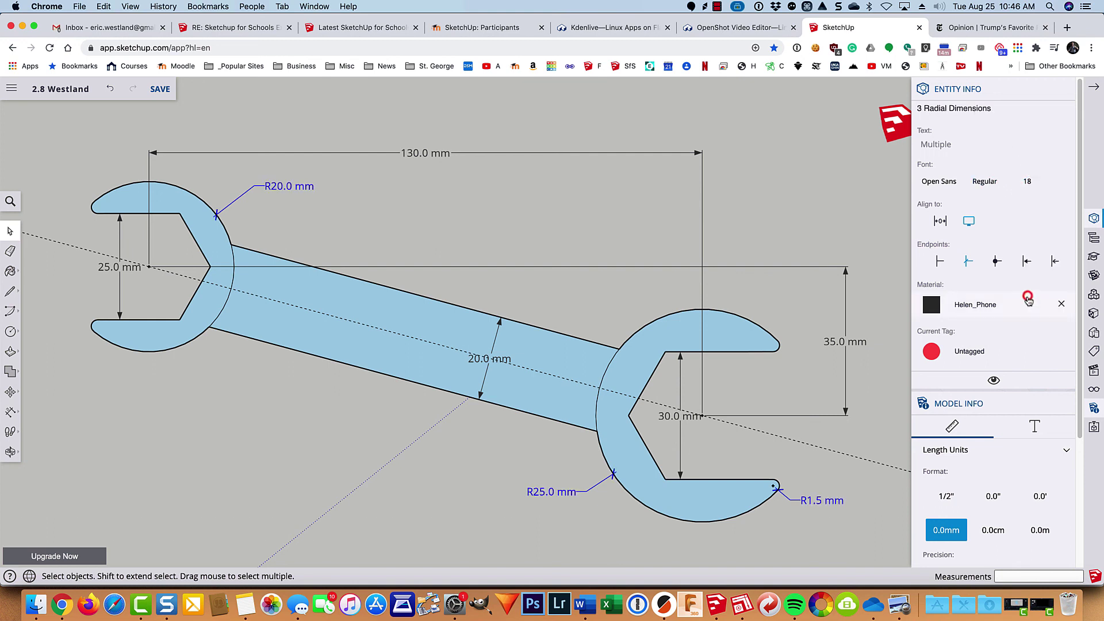
left_click(1028, 262)
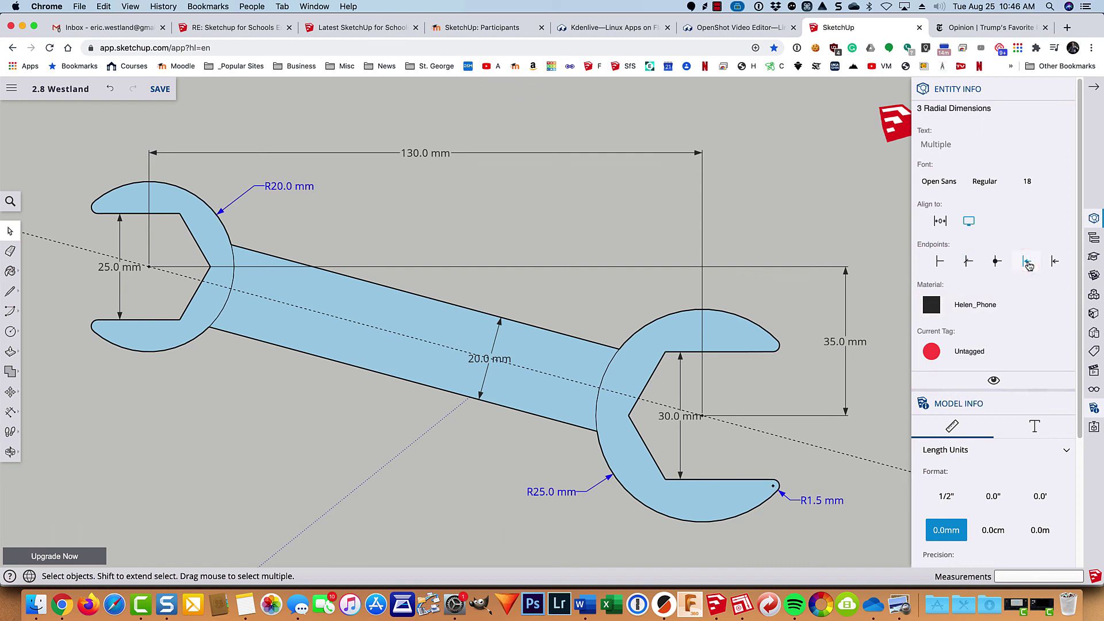